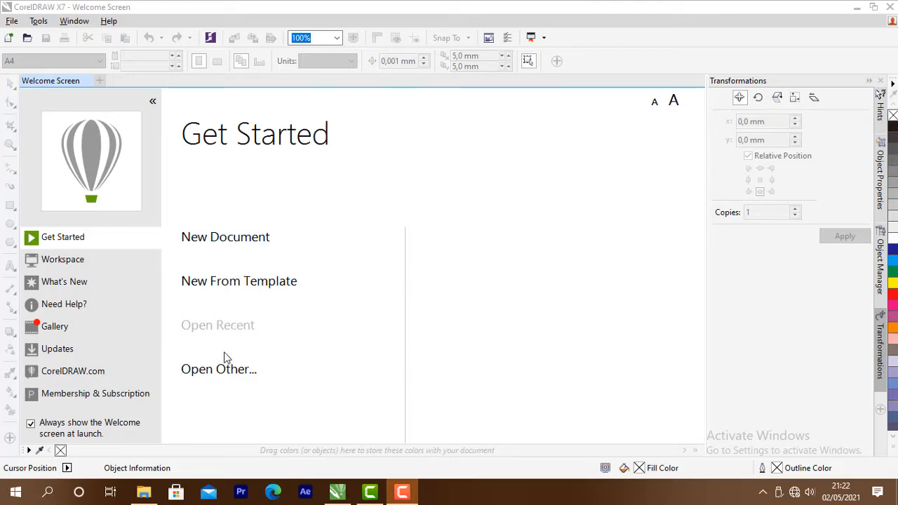
# Start a new document, keep the A4 page size and set its unit of measurement to centimeters.
pyautogui.click(243, 243)
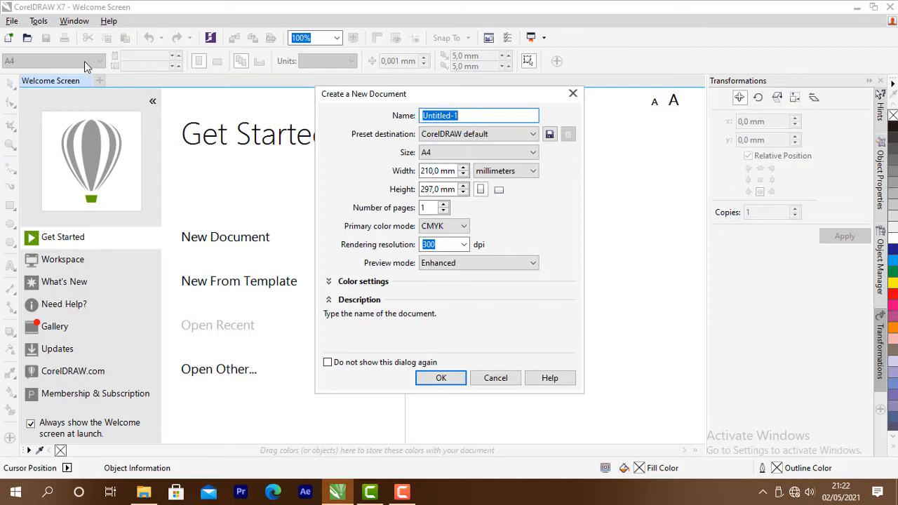
pyautogui.click(454, 151)
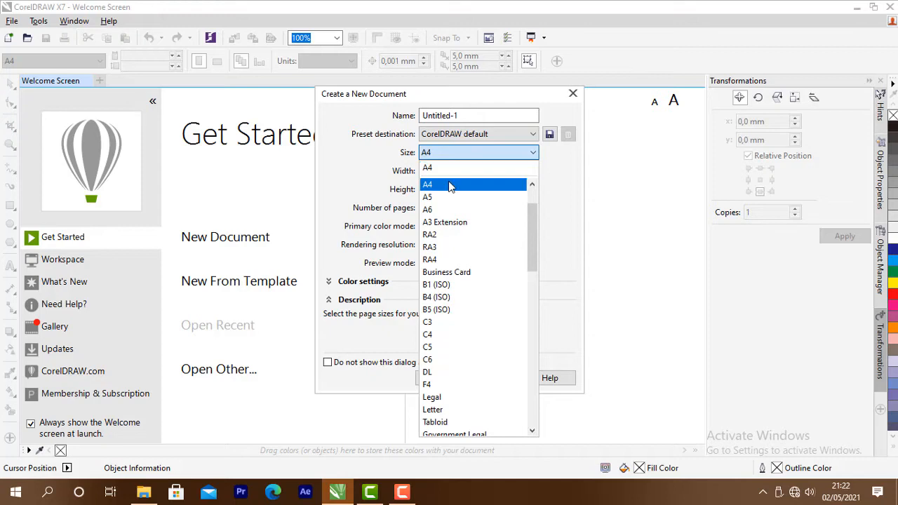
pyautogui.scroll(2, 449, 185)
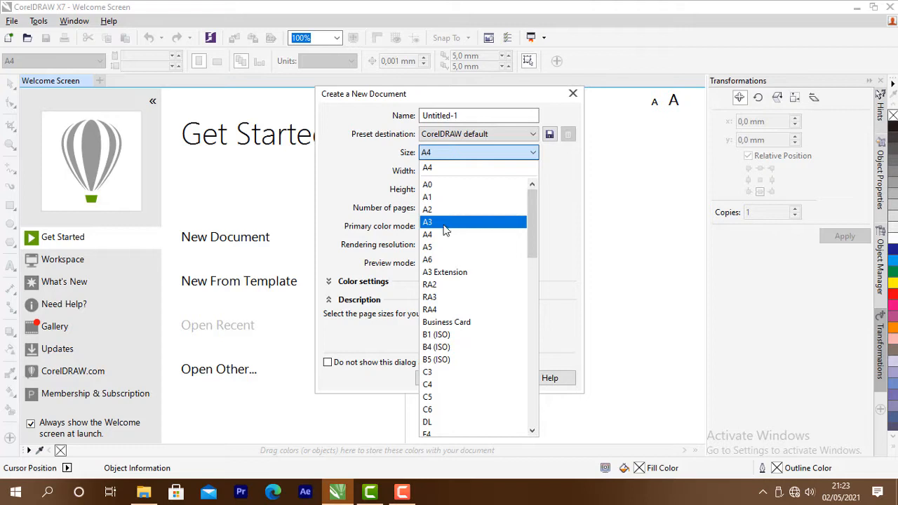
pyautogui.scroll(-2, 446, 230)
pyautogui.scroll(2, 445, 230)
pyautogui.click(446, 169)
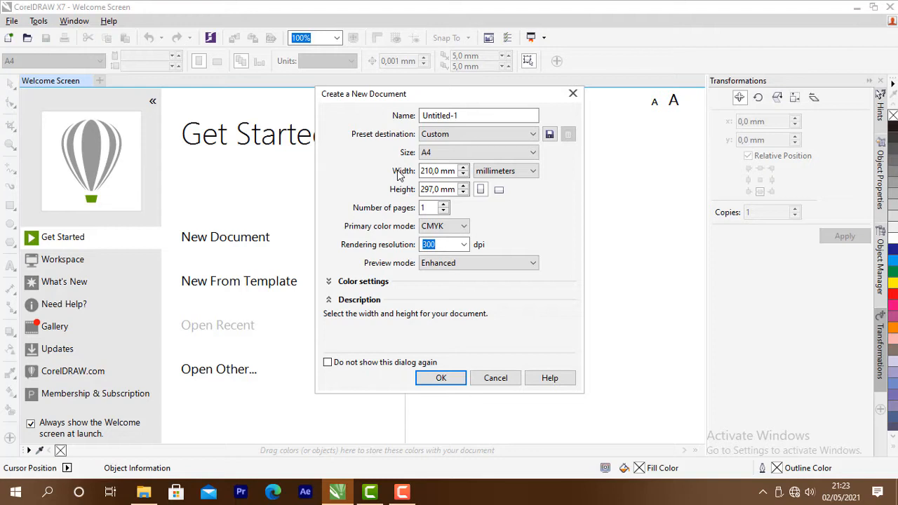
pyautogui.click(513, 177)
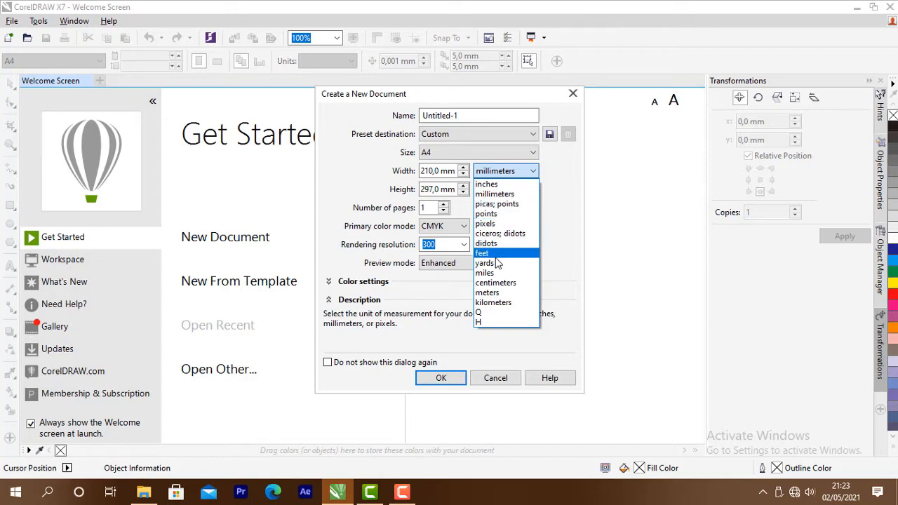
pyautogui.click(499, 282)
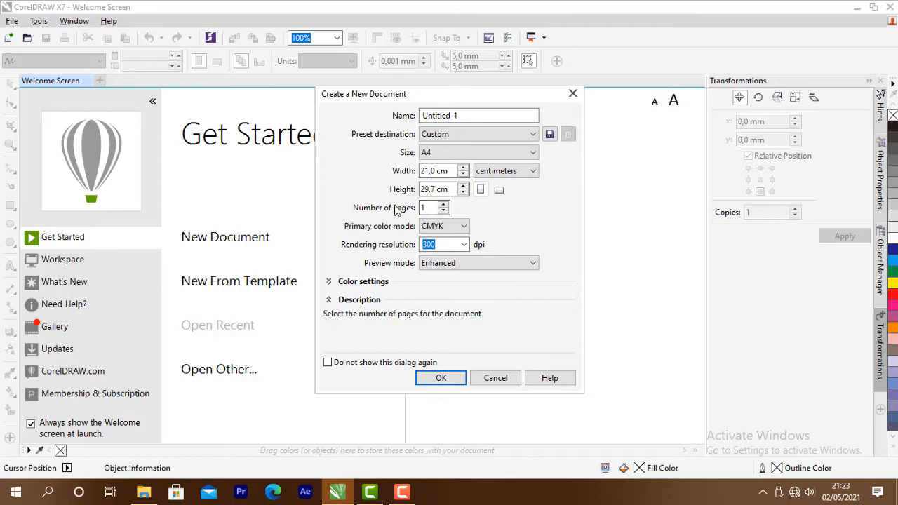
# Keep the document at one page, set the primary color mode to RGB and create the document.
pyautogui.click(443, 205)
pyautogui.click(444, 211)
pyautogui.click(460, 229)
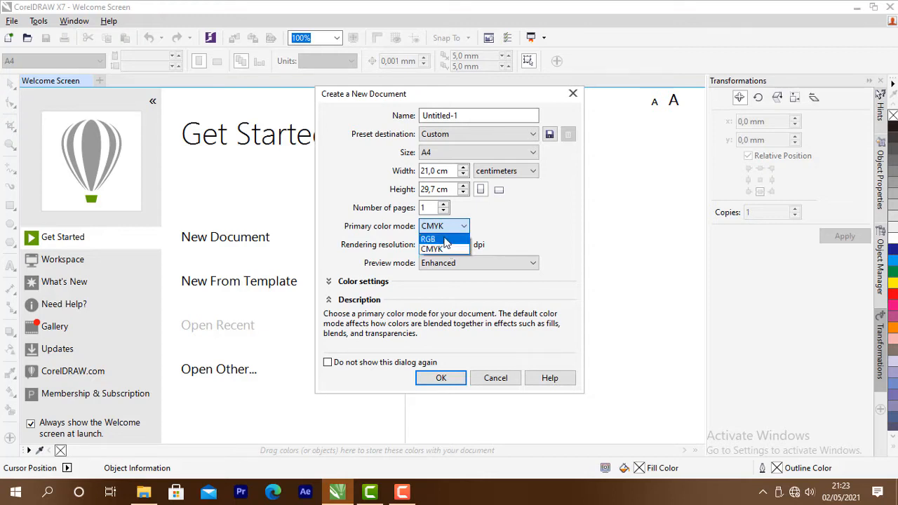
pyautogui.click(443, 239)
pyautogui.click(446, 244)
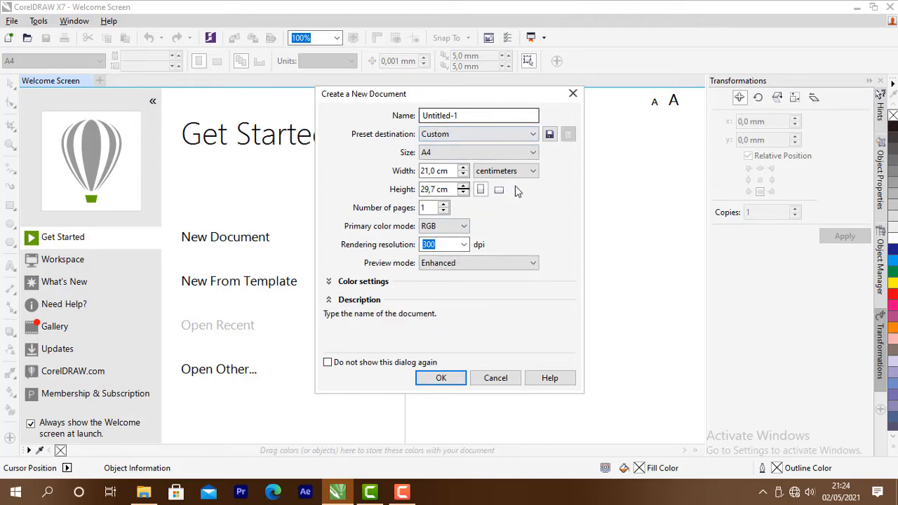
pyautogui.click(442, 379)
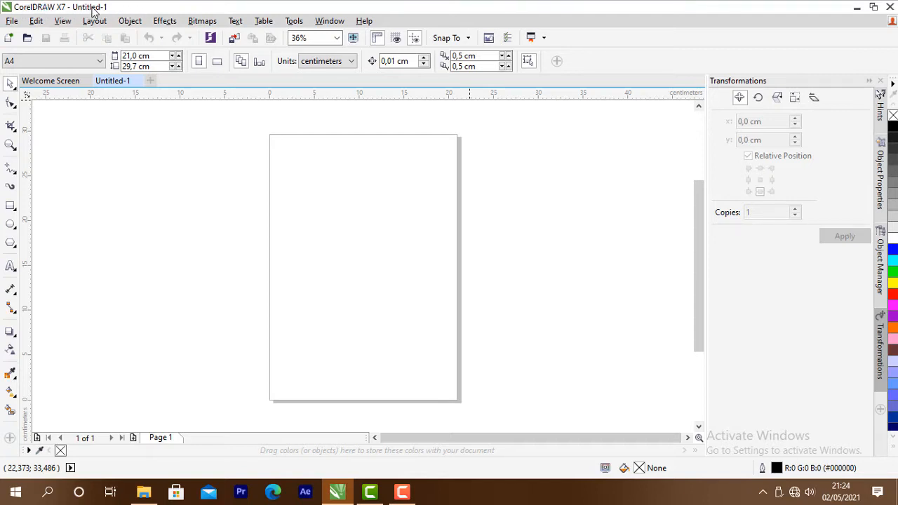
pyautogui.click(14, 22)
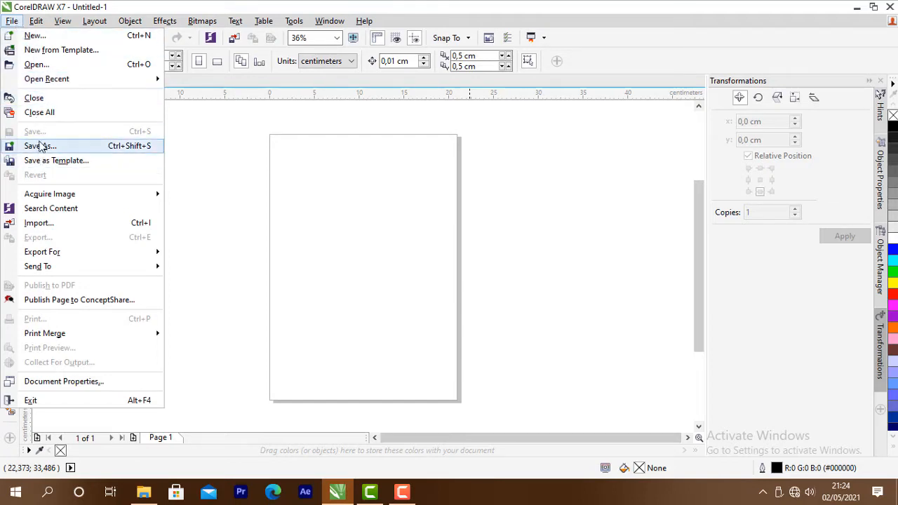
pyautogui.click(37, 23)
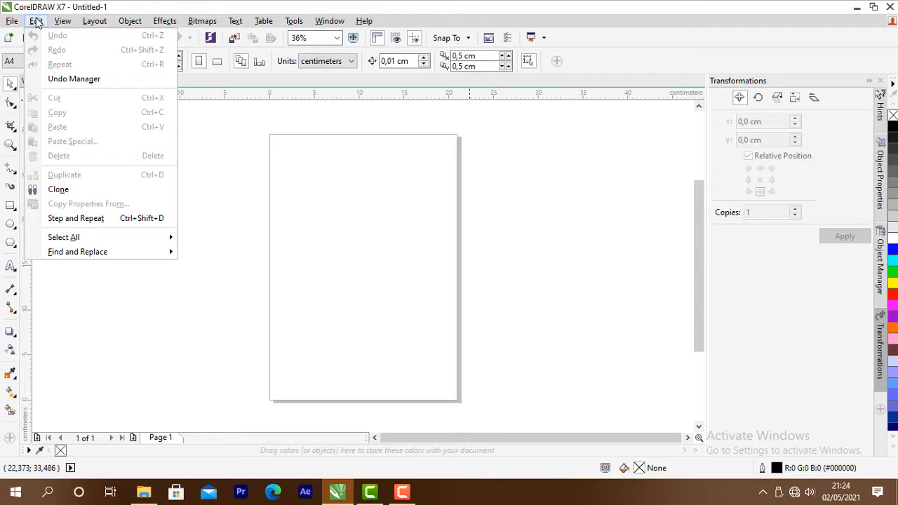
pyautogui.moveTo(62, 23)
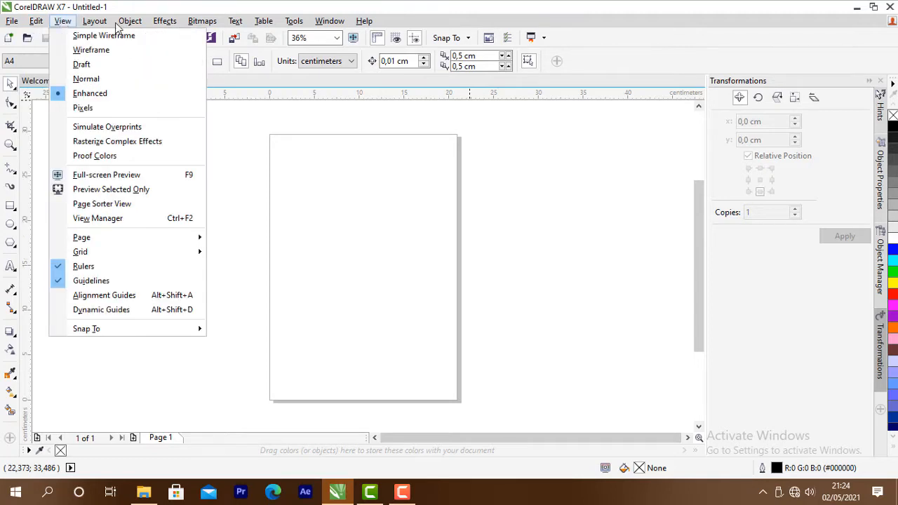
pyautogui.moveTo(202, 21)
pyautogui.moveTo(364, 26)
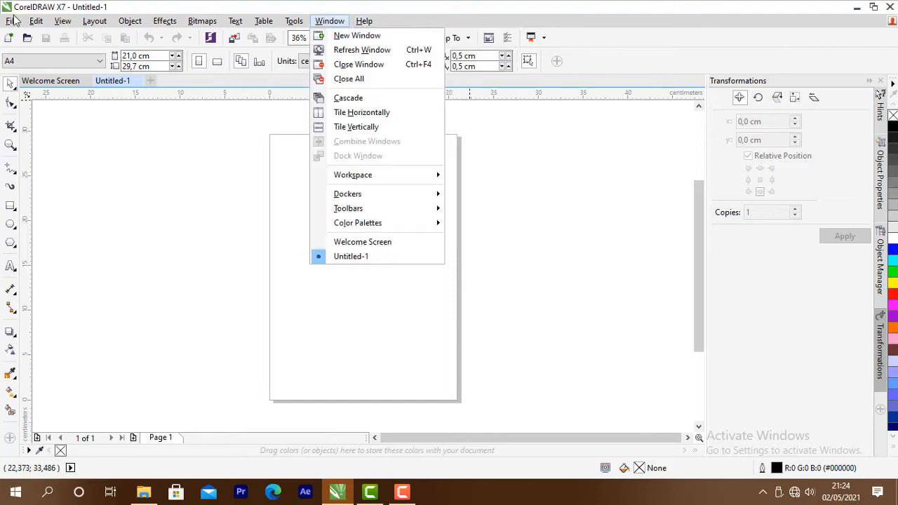
pyautogui.moveTo(12, 21)
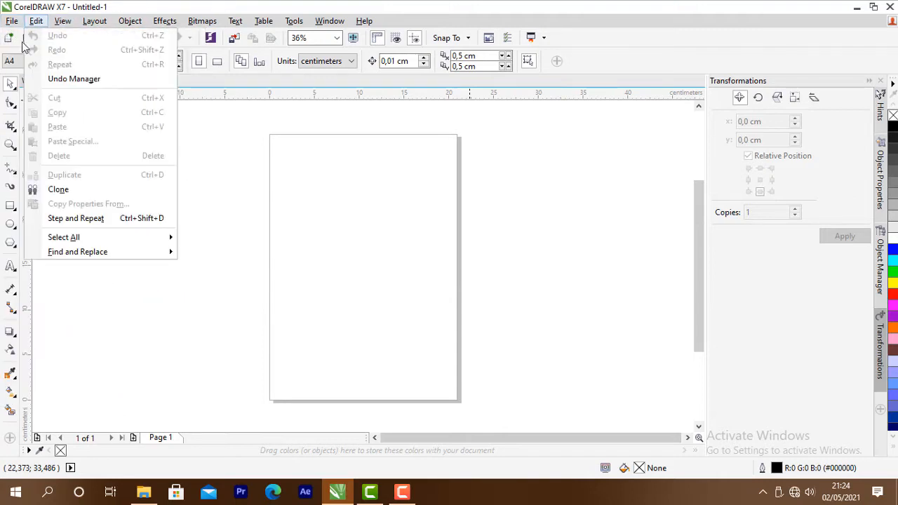
pyautogui.click(223, 143)
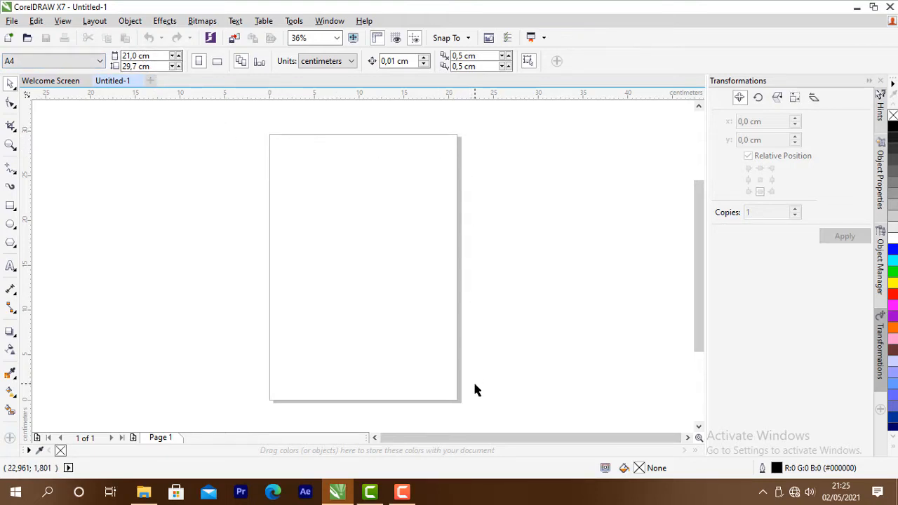
# Switch the page to landscape and back to portrait, keeping centimeters as the drawing unit.
pyautogui.click(218, 62)
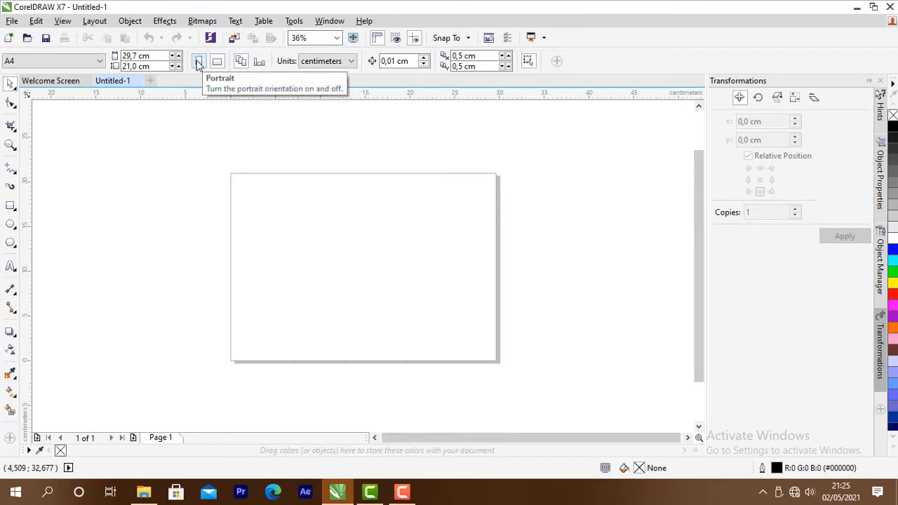
pyautogui.click(198, 63)
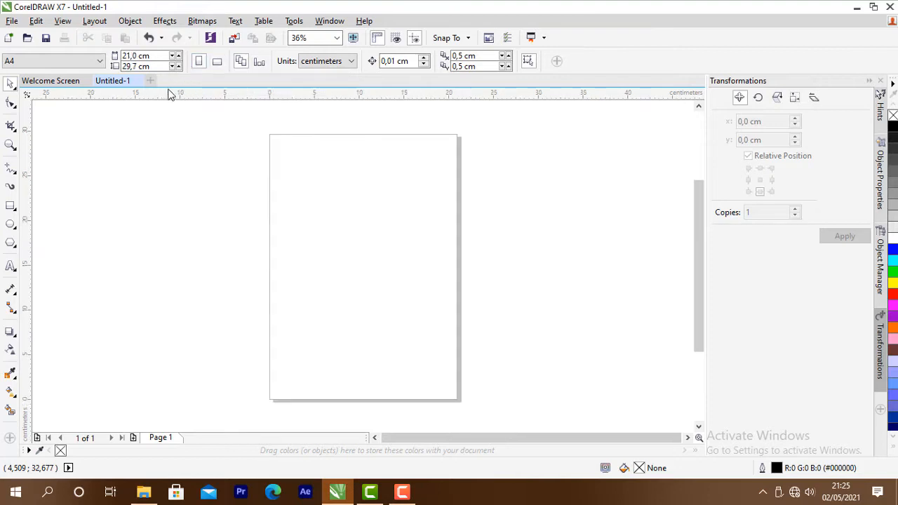
pyautogui.click(331, 62)
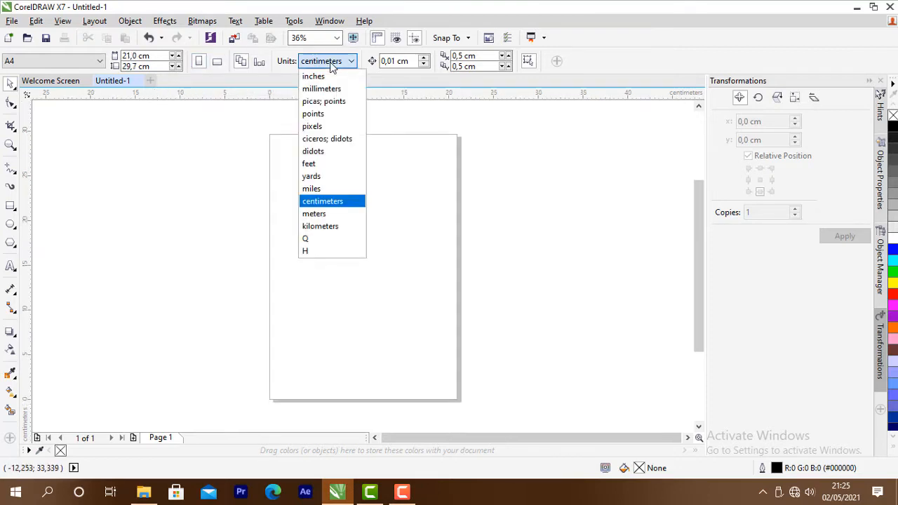
pyautogui.click(327, 203)
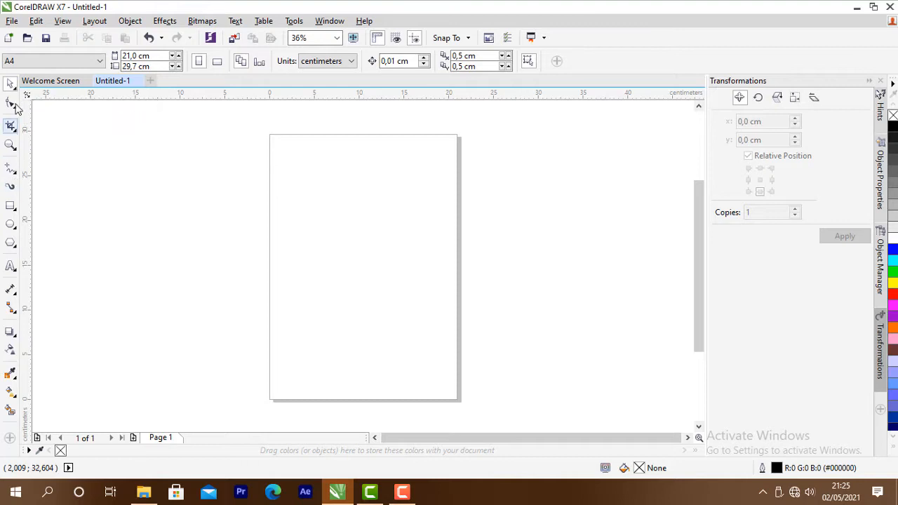
# Draw a rectangle about 10.1 cm wide and 9.9 cm high in the empty area beside the page's left edge.
pyautogui.click(14, 210)
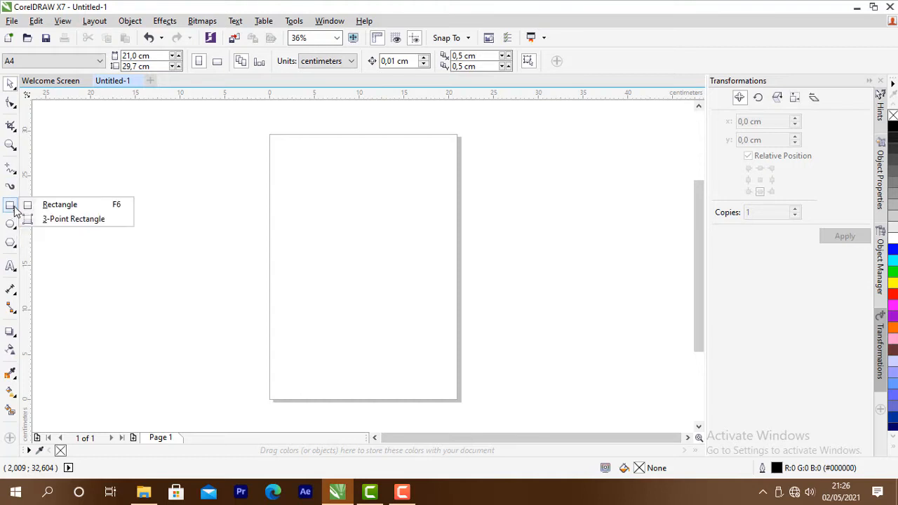
pyautogui.click(58, 205)
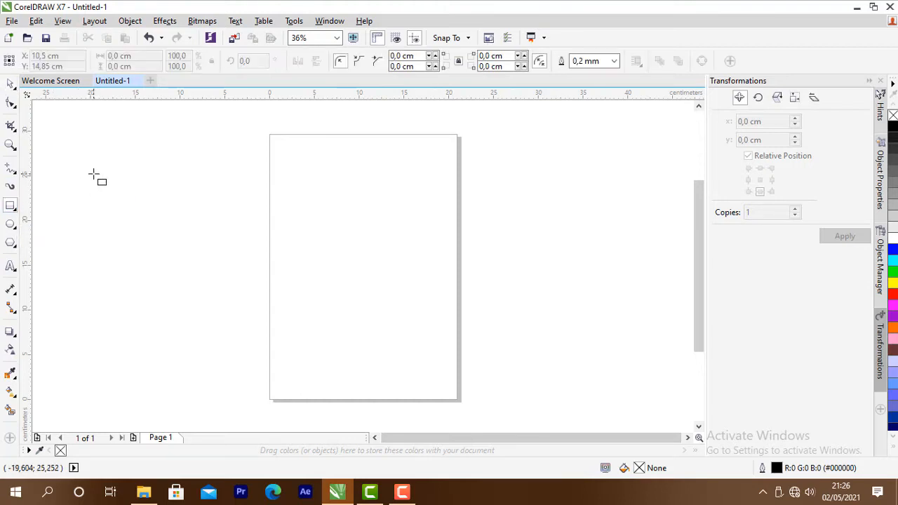
pyautogui.moveTo(94, 173); pyautogui.dragTo(185, 261)
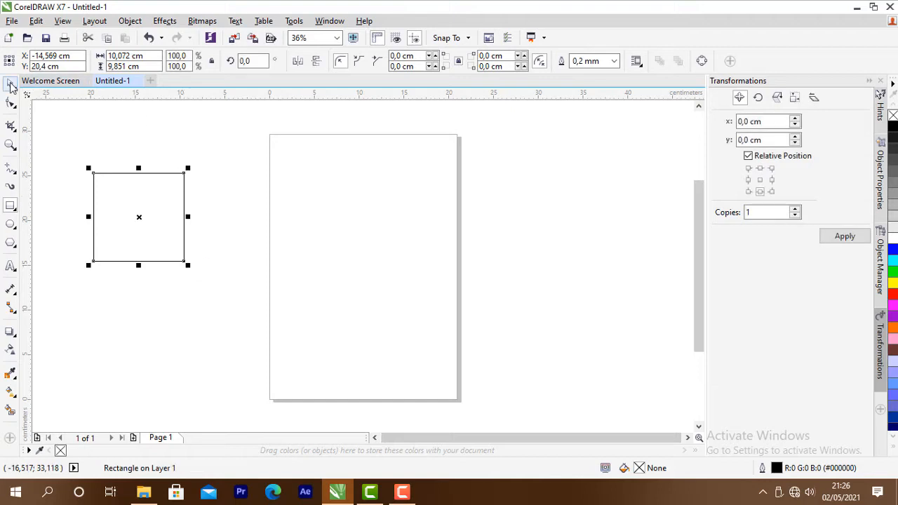
# Move the rectangle around with the Pick tool and place it on the upper part of the page, centered at about X 7.4, Y 22.8 cm.
pyautogui.click(10, 84)
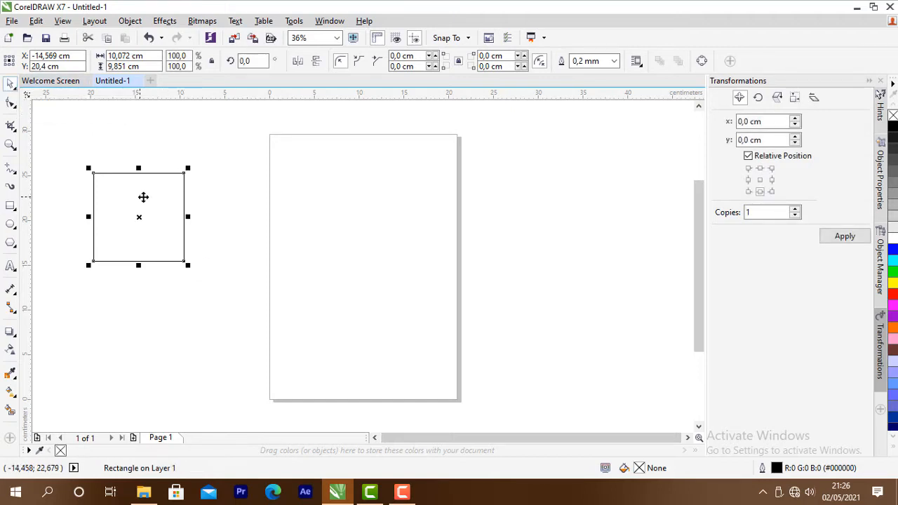
pyautogui.moveTo(144, 197); pyautogui.dragTo(166, 188)
pyautogui.moveTo(169, 192); pyautogui.dragTo(173, 267)
pyautogui.moveTo(178, 268); pyautogui.dragTo(286, 220)
pyautogui.moveTo(262, 230); pyautogui.dragTo(166, 191)
pyautogui.moveTo(172, 229); pyautogui.dragTo(197, 179)
pyautogui.moveTo(200, 182); pyautogui.dragTo(330, 204)
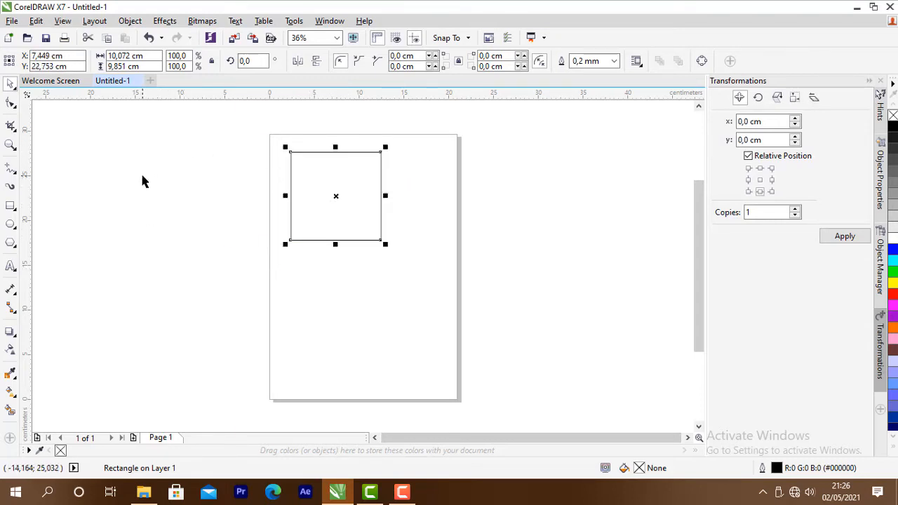
# Round all corners of the rectangle with the Shape tool to a radius of about 0.96 cm.
pyautogui.click(15, 108)
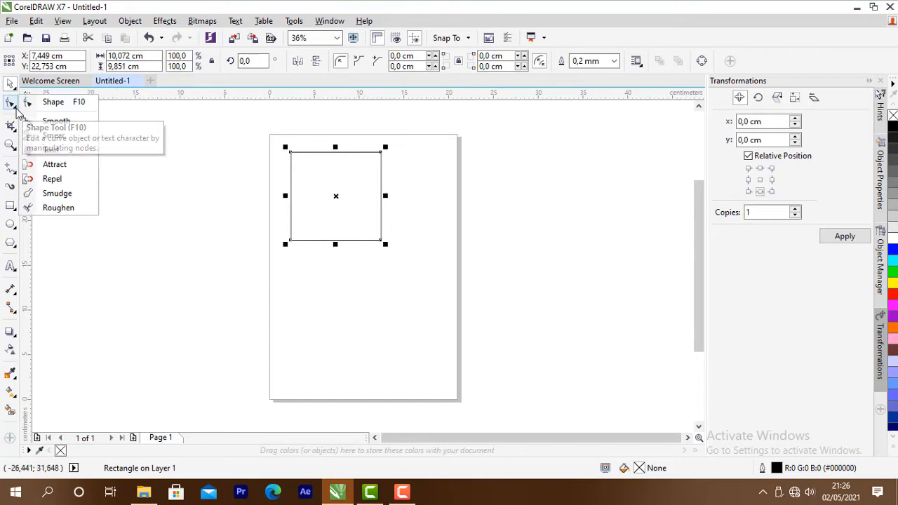
pyautogui.click(58, 109)
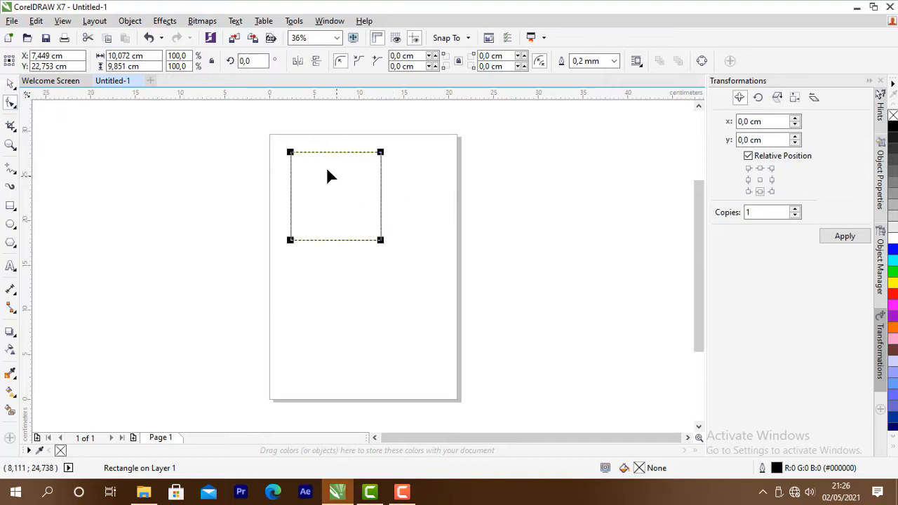
pyautogui.moveTo(291, 153)
pyautogui.mouseDown()
pyautogui.moveTo(302, 173)
pyautogui.moveTo(300, 156)
pyautogui.mouseUp()
pyautogui.scroll(2, 303, 148)
pyautogui.scroll(2, 304, 151)
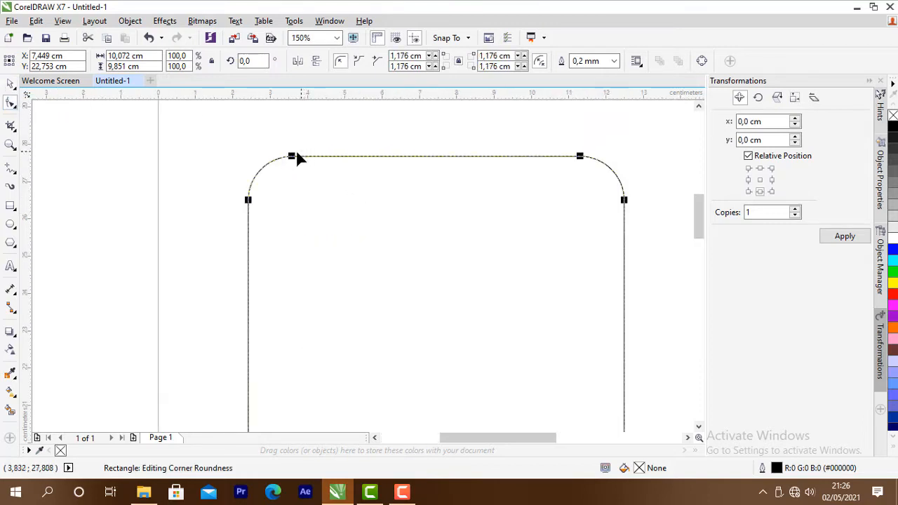
pyautogui.moveTo(249, 199); pyautogui.dragTo(256, 191)
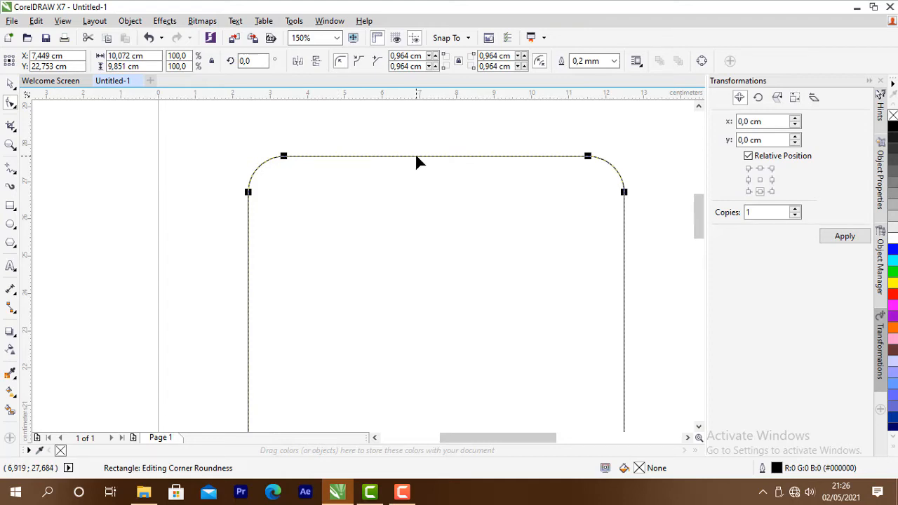
# Convert the rounded rectangle to curves and add a node near the middle of its top edge.
pyautogui.rightClick(414, 155)
pyautogui.click(413, 155)
pyautogui.rightClick(412, 153)
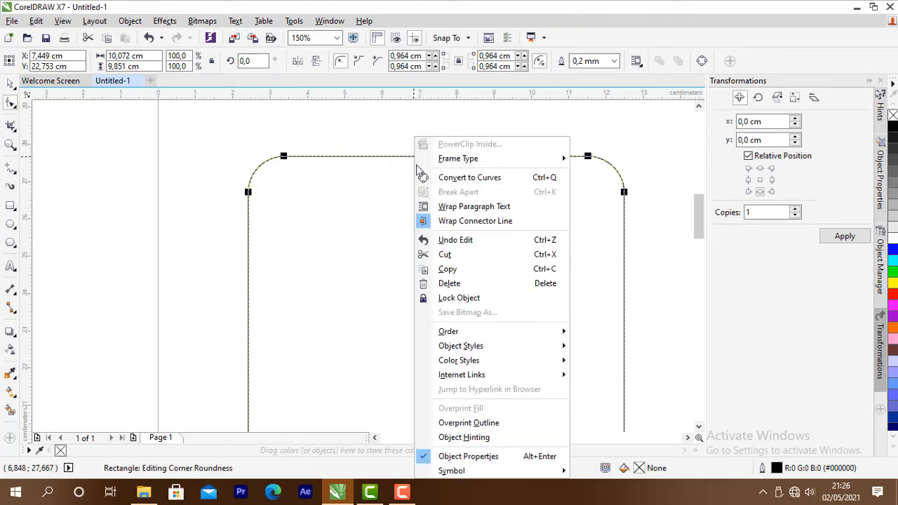
pyautogui.click(461, 179)
pyautogui.doubleClick(416, 157)
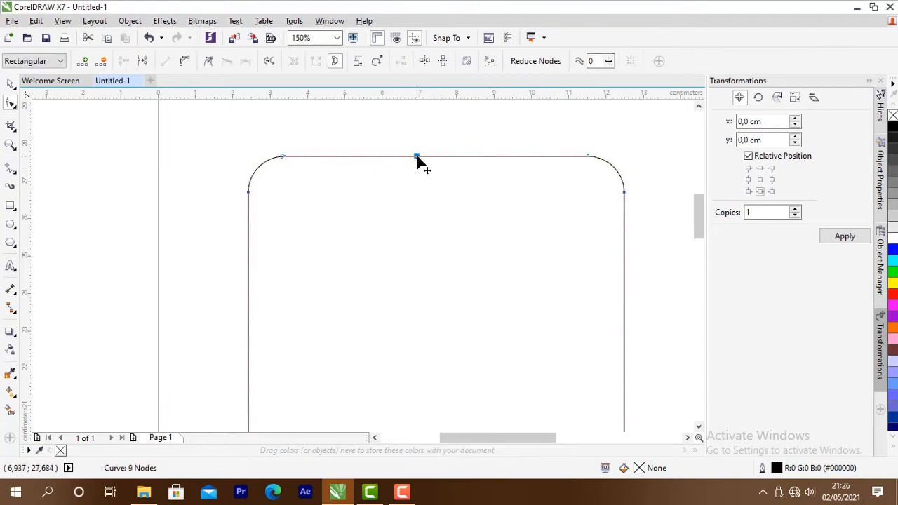
# Reshape the curve by bulging its side nodes outward and pulling the top middle node down, then back level with the top edge.
pyautogui.moveTo(417, 157); pyautogui.dragTo(422, 234)
pyautogui.scroll(-2, 441, 220)
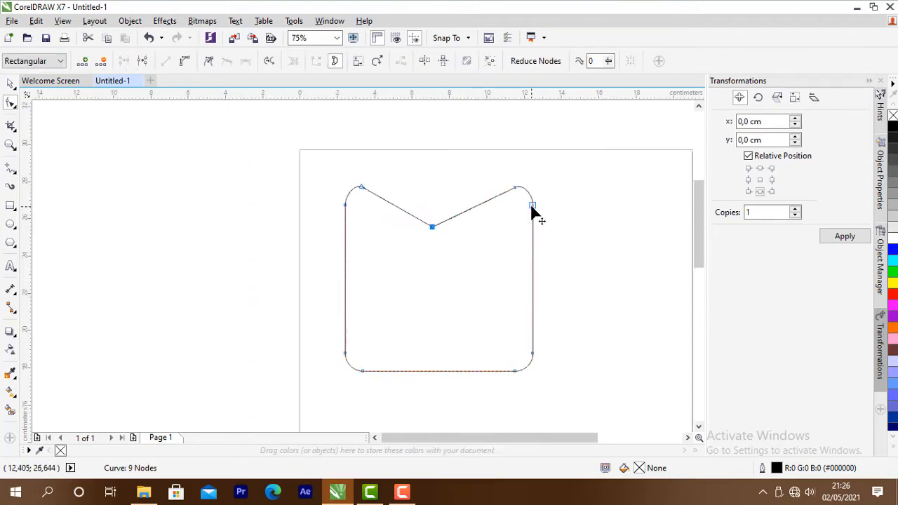
pyautogui.moveTo(532, 207); pyautogui.dragTo(477, 263)
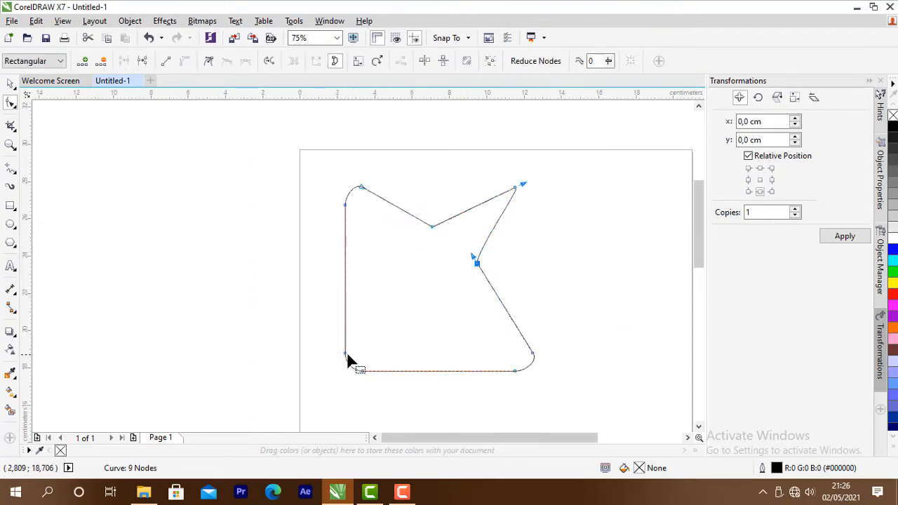
pyautogui.moveTo(345, 353); pyautogui.dragTo(324, 266)
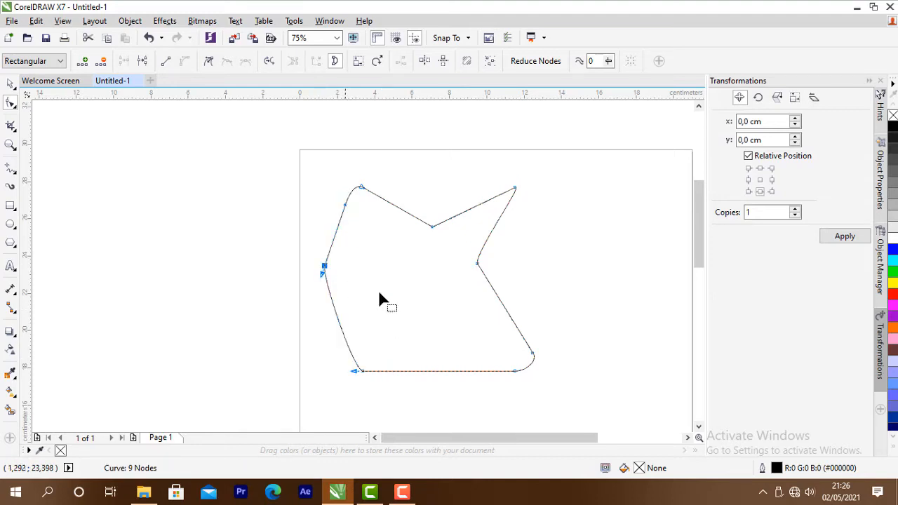
pyautogui.moveTo(477, 264); pyautogui.dragTo(552, 246)
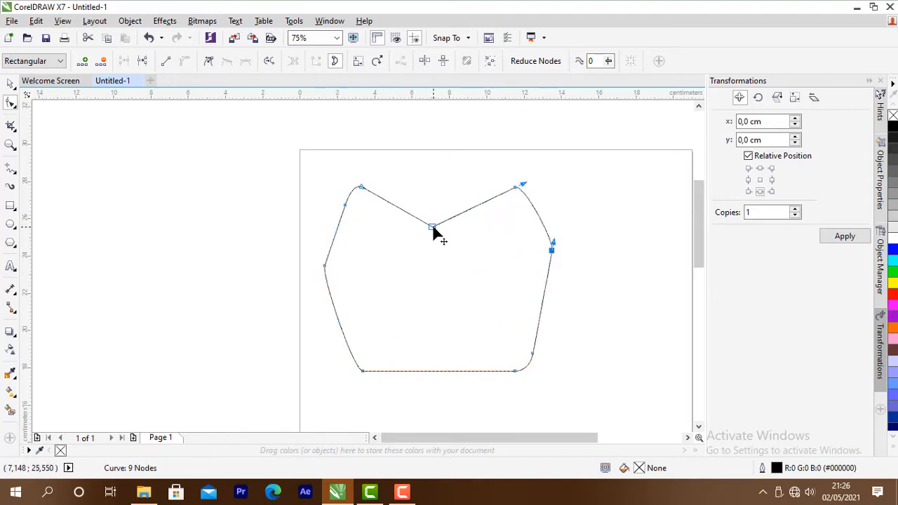
pyautogui.moveTo(432, 229); pyautogui.dragTo(435, 187)
# Smooth the middle of the shape's top edge and its upper-left corner with the Smooth tool.
pyautogui.click(13, 105)
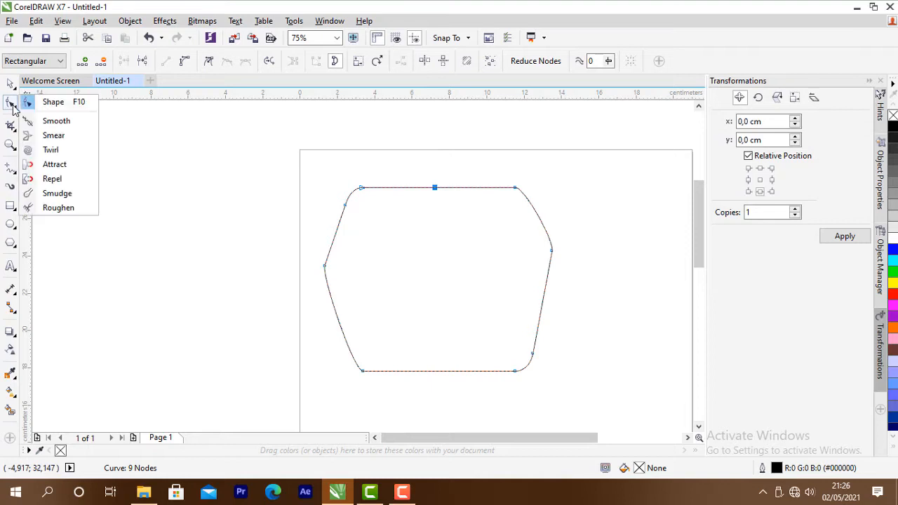
pyautogui.click(50, 121)
pyautogui.scroll(4, 432, 187)
pyautogui.scroll(-1, 435, 187)
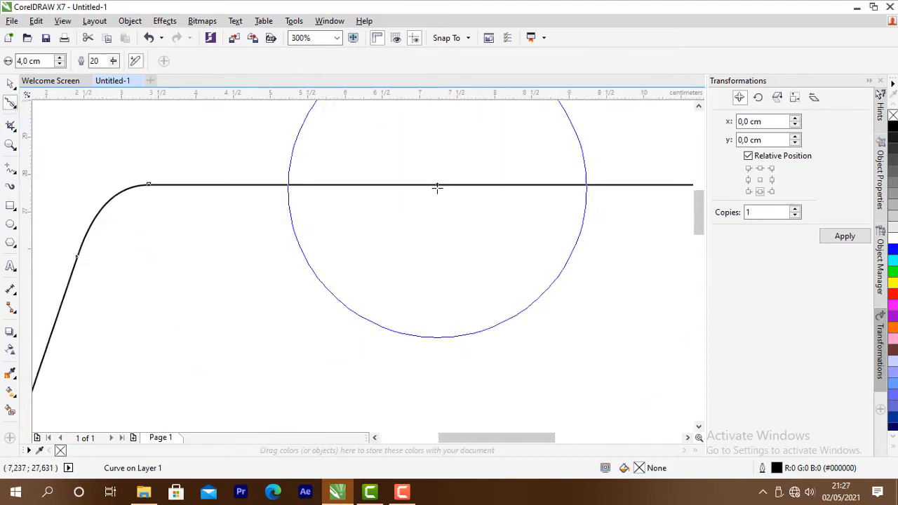
pyautogui.scroll(-3, 437, 187)
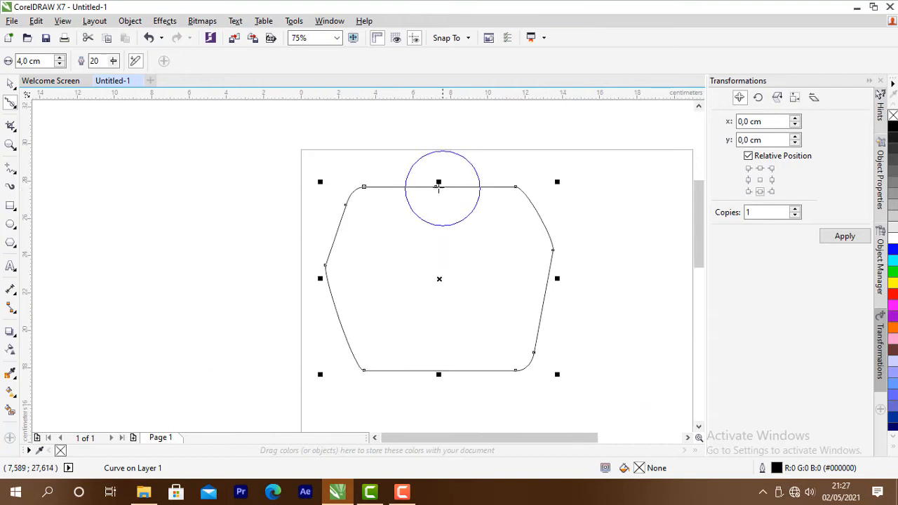
pyautogui.moveTo(435, 186)
pyautogui.mouseDown()
pyautogui.moveTo(440, 161)
pyautogui.moveTo(429, 157)
pyautogui.mouseUp()
pyautogui.moveTo(363, 186)
pyautogui.mouseDown()
pyautogui.moveTo(386, 160)
pyautogui.moveTo(346, 203)
pyautogui.moveTo(388, 182)
pyautogui.mouseUp()
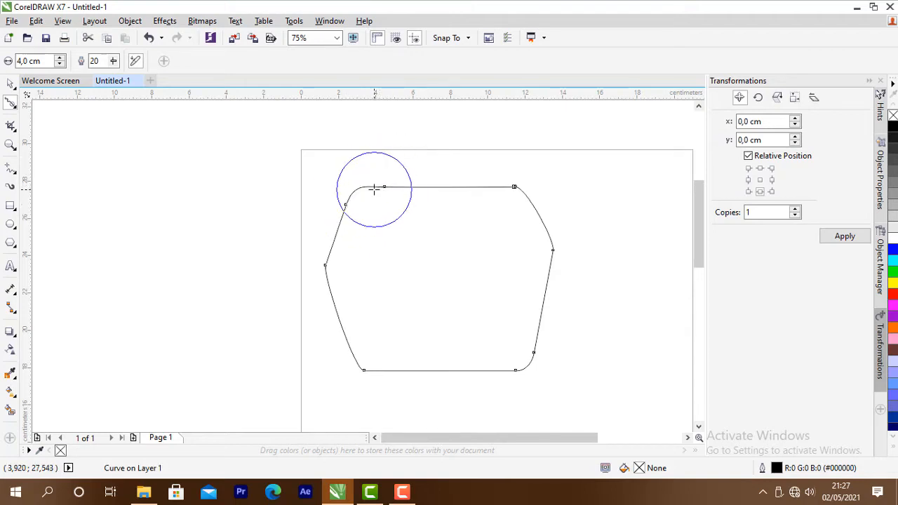
# Smooth the top edge further just beside the upper-left corner with repeated downward strokes.
pyautogui.scroll(2, 374, 188)
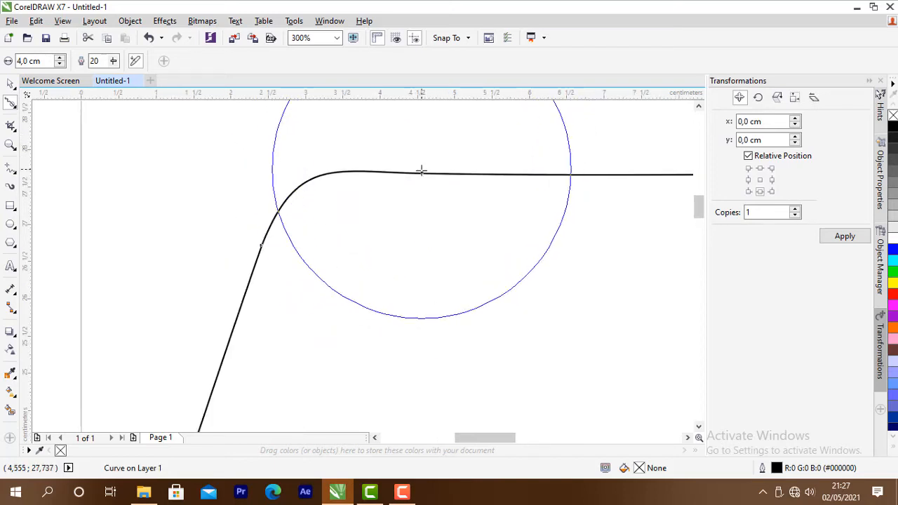
pyautogui.moveTo(425, 172); pyautogui.dragTo(425, 252)
pyautogui.moveTo(432, 175); pyautogui.dragTo(429, 252)
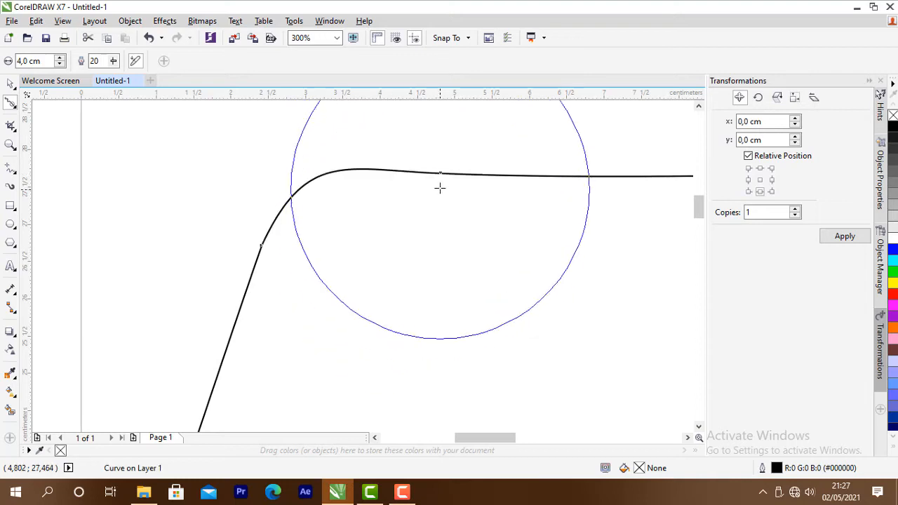
pyautogui.moveTo(445, 175); pyautogui.dragTo(441, 266)
pyautogui.moveTo(457, 174)
pyautogui.mouseDown()
pyautogui.moveTo(455, 238)
pyautogui.moveTo(457, 211)
pyautogui.mouseUp()
pyautogui.scroll(-5, 411, 182)
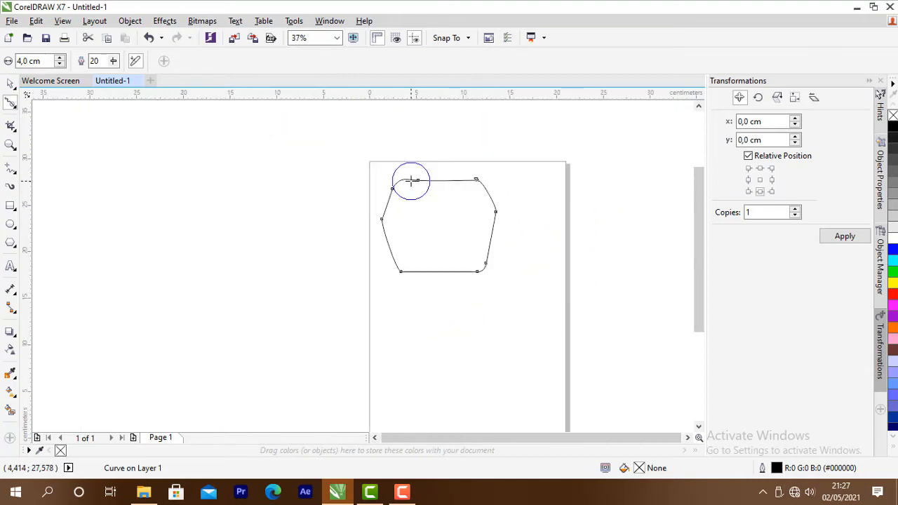
# Crop the shape to its left part with a crop area about 10.2 by 14.8 cm, and undo the crop.
pyautogui.click(13, 133)
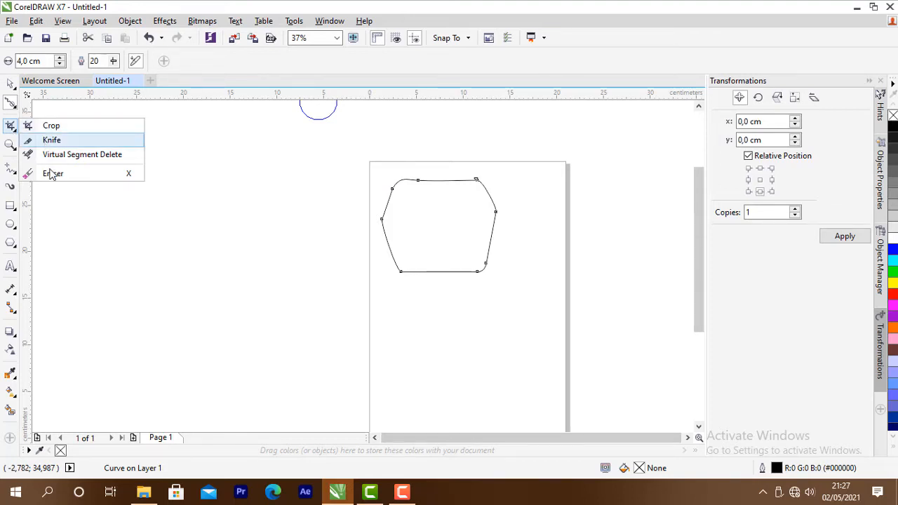
pyautogui.click(52, 128)
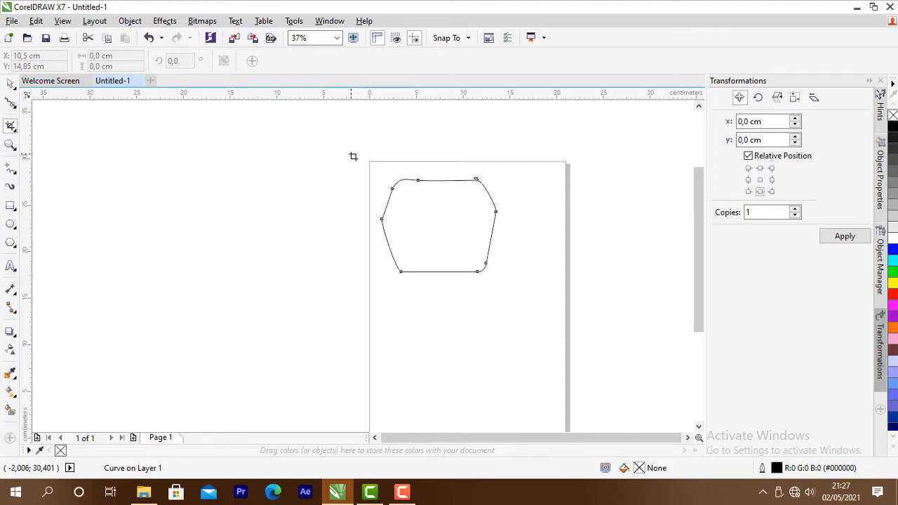
pyautogui.moveTo(351, 152); pyautogui.dragTo(446, 290)
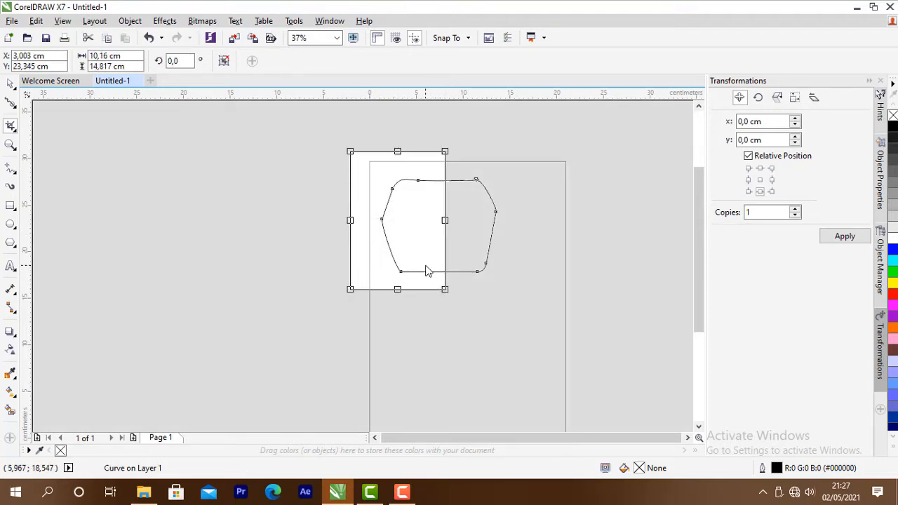
pyautogui.doubleClick(428, 272)
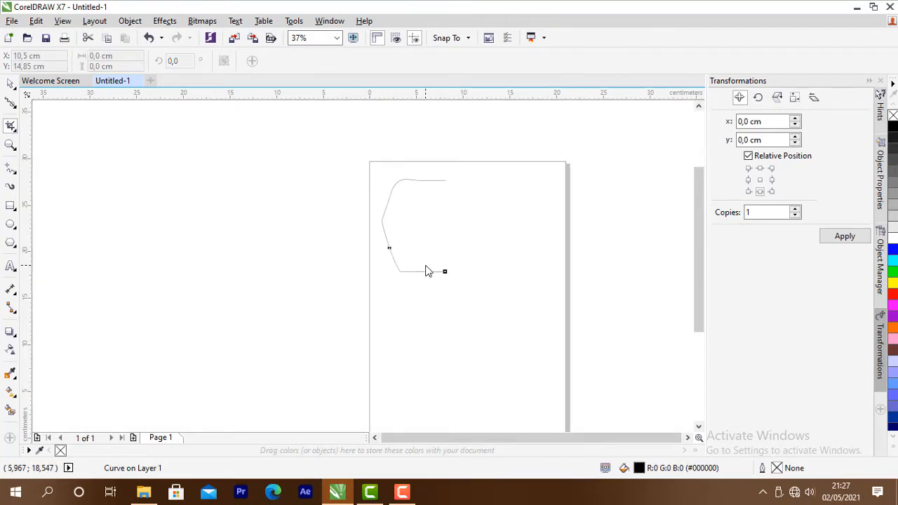
pyautogui.scroll(2, 430, 184)
pyautogui.scroll(-1, 432, 185)
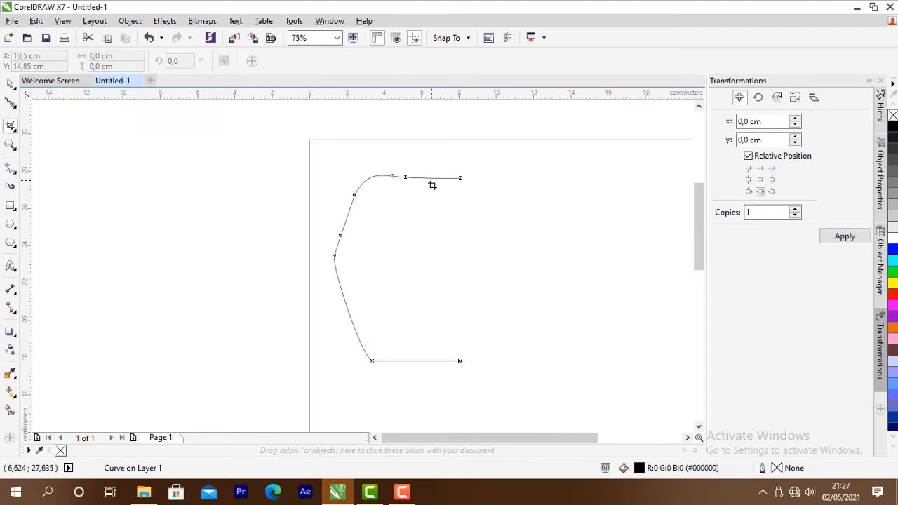
pyautogui.hotkey('ctrl', 'z')
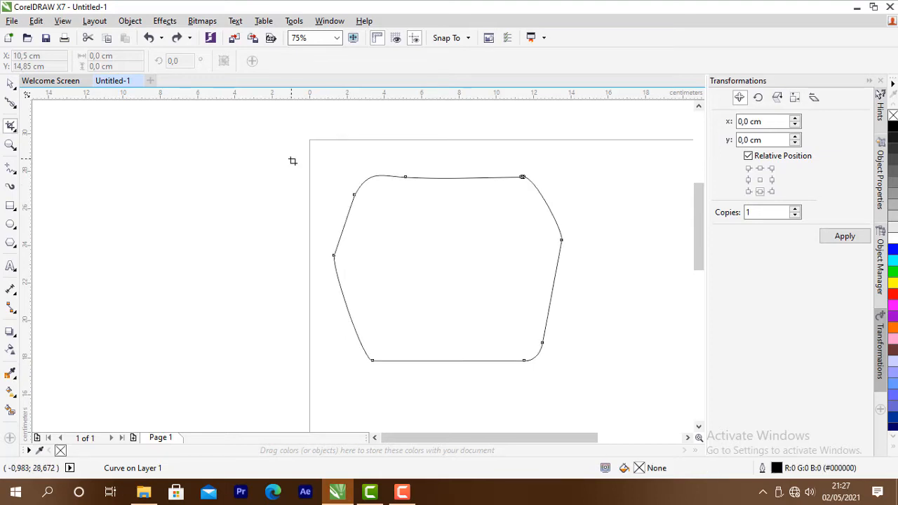
# Crop the shape to its upper part with a crop area about 17 by 7.1 cm, and undo the crop.
pyautogui.moveTo(288, 146); pyautogui.dragTo(605, 278)
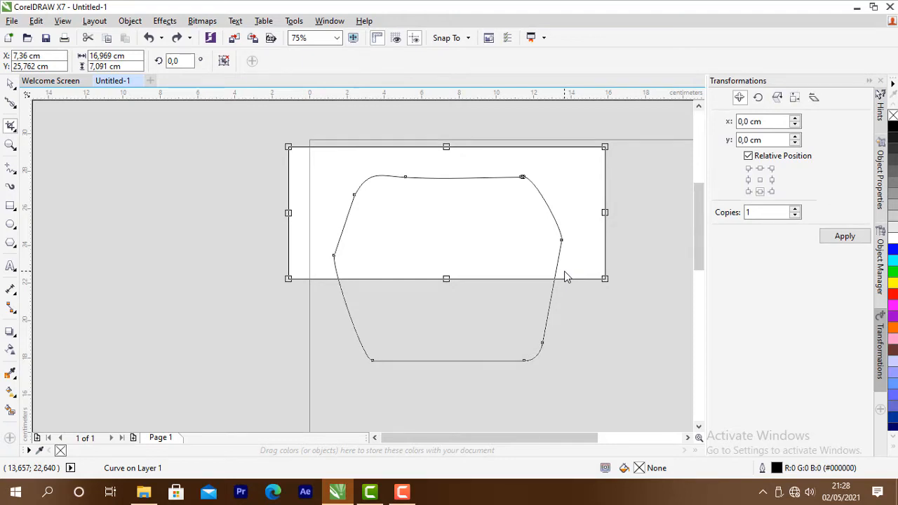
pyautogui.click(429, 235)
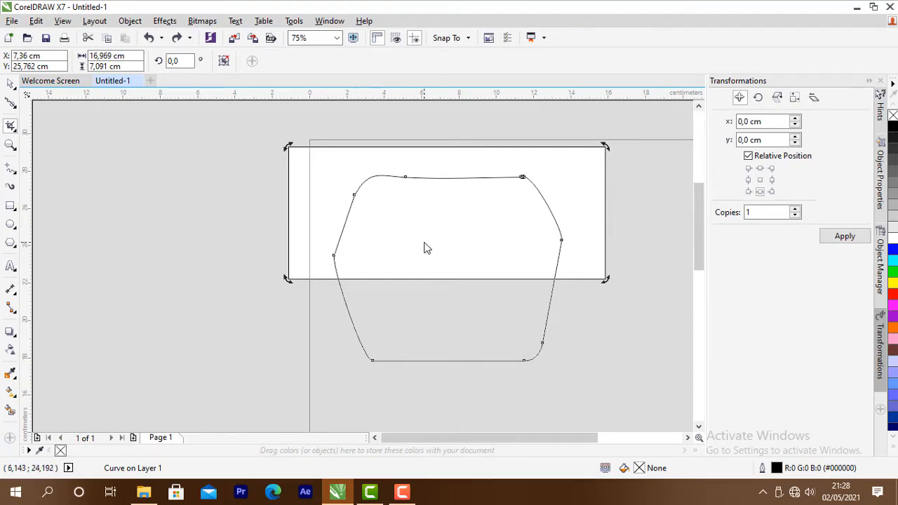
pyautogui.doubleClick(427, 248)
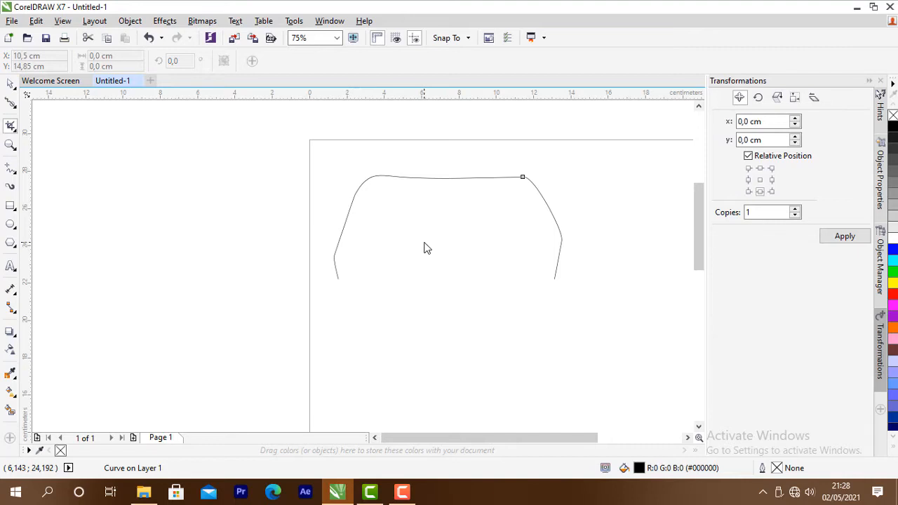
pyautogui.hotkey('ctrl', 'z')
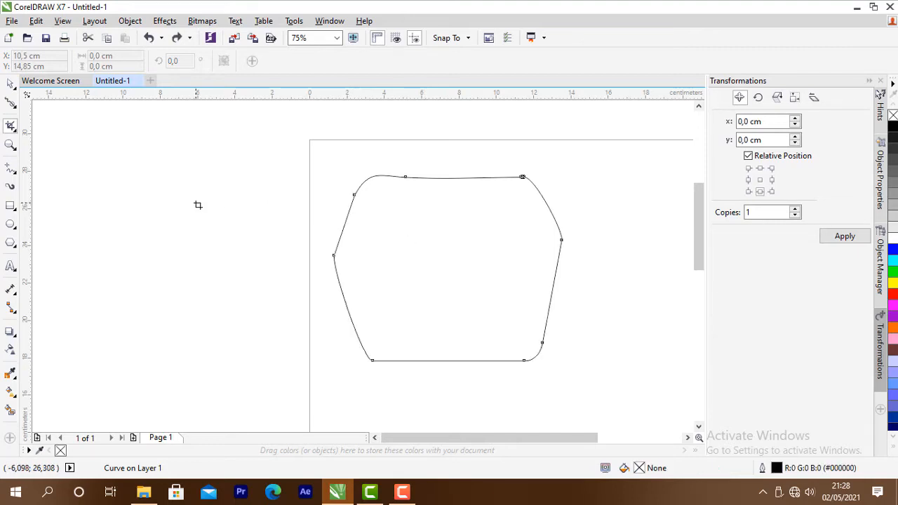
# Repeat the upper-part crop with an area about 16.8 by 7.3 cm, and undo it.
pyautogui.moveTo(294, 142); pyautogui.dragTo(442, 216)
pyautogui.moveTo(486, 237); pyautogui.dragTo(608, 278)
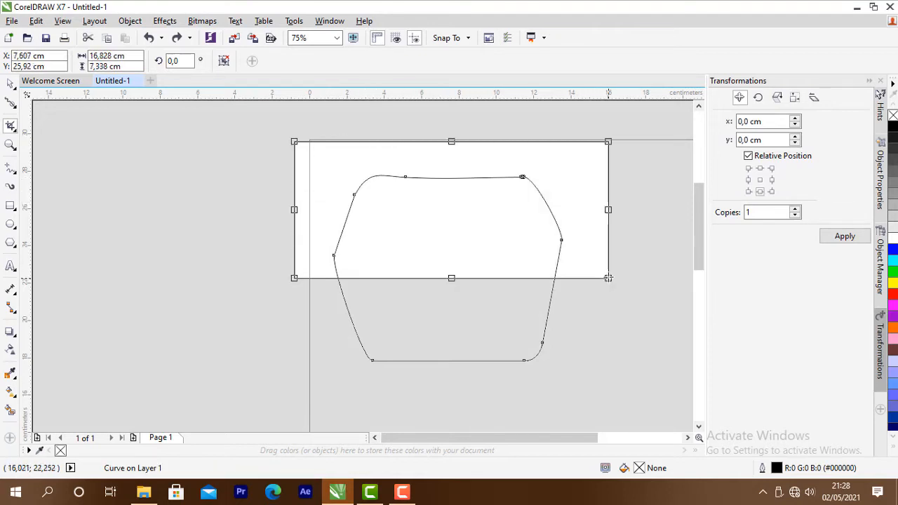
pyautogui.doubleClick(483, 255)
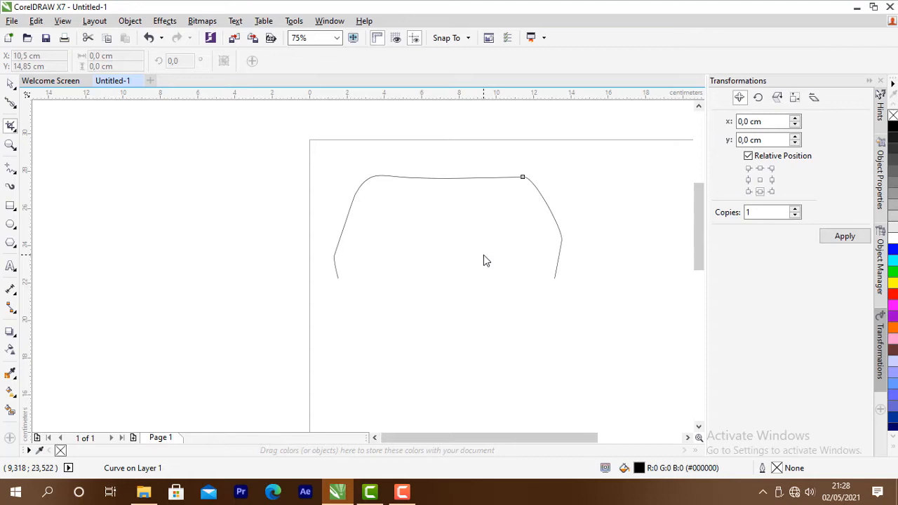
pyautogui.hotkey('ctrl', 'z')
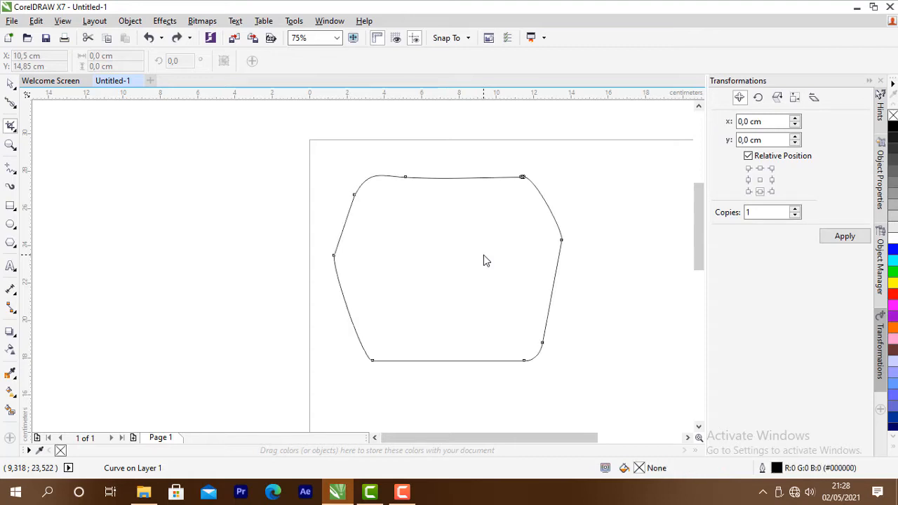
# Cut the shape in two with the Knife tool along a straight line between its upper-left node and its right side node.
pyautogui.click(15, 131)
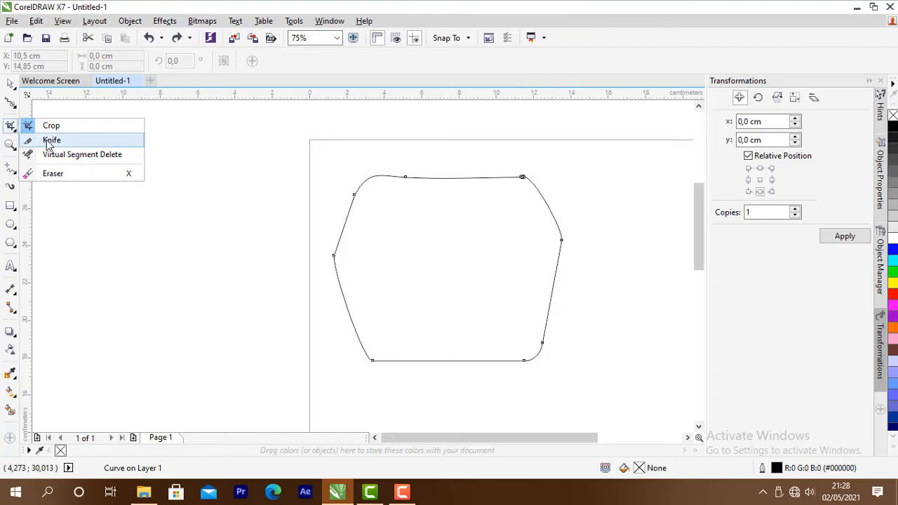
pyautogui.click(46, 141)
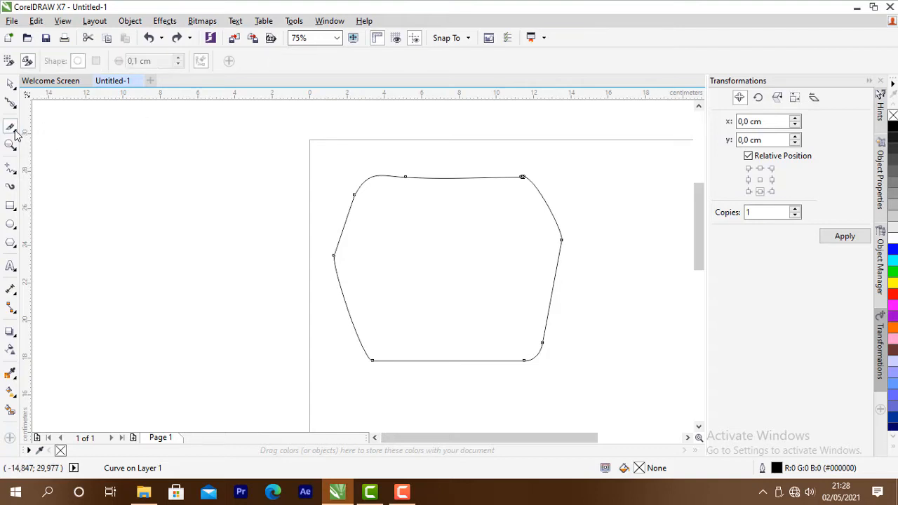
pyautogui.click(363, 131)
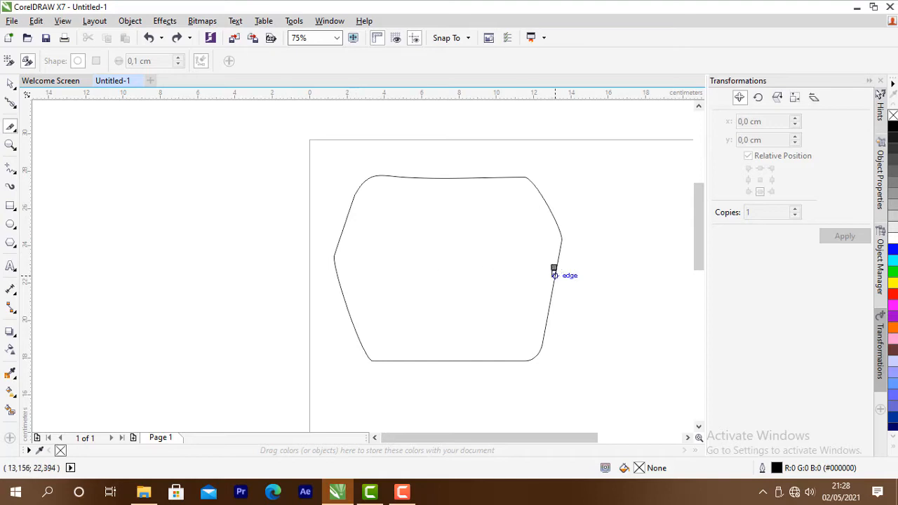
pyautogui.click(525, 175)
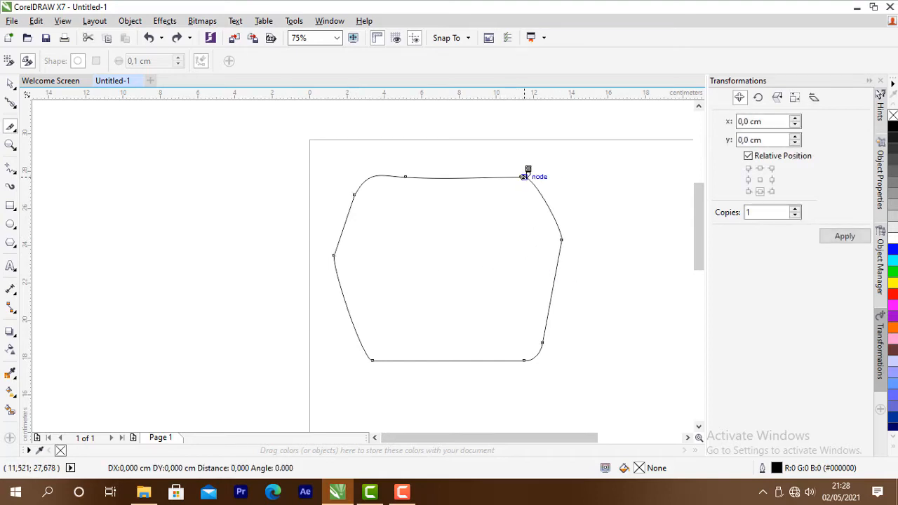
pyautogui.click(317, 200)
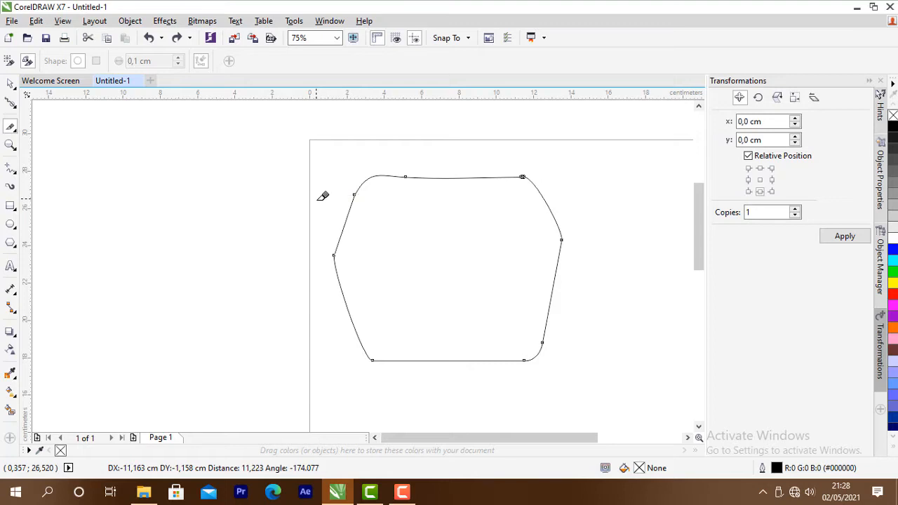
pyautogui.click(355, 192)
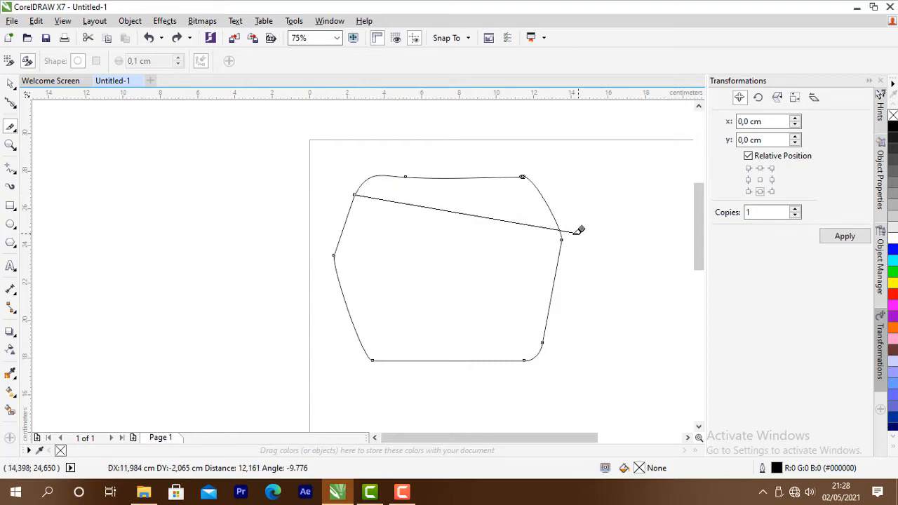
pyautogui.click(596, 248)
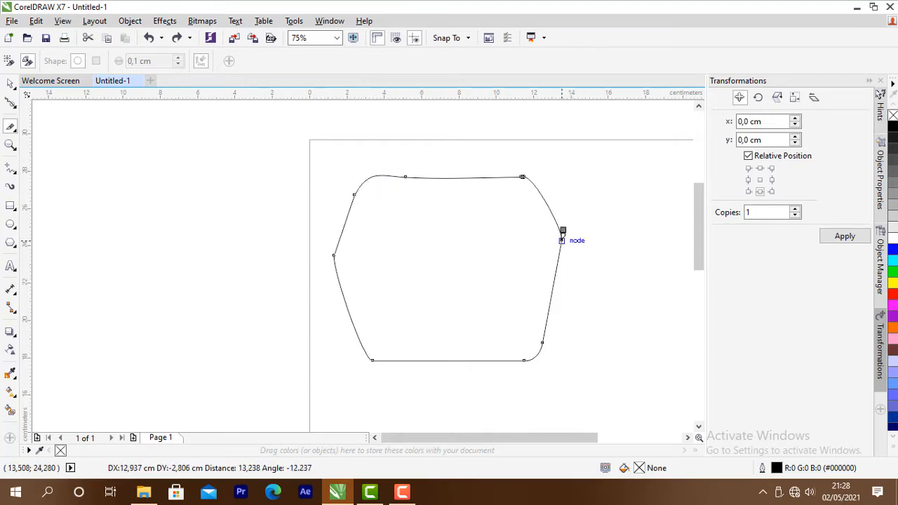
pyautogui.click(561, 240)
pyautogui.click(355, 194)
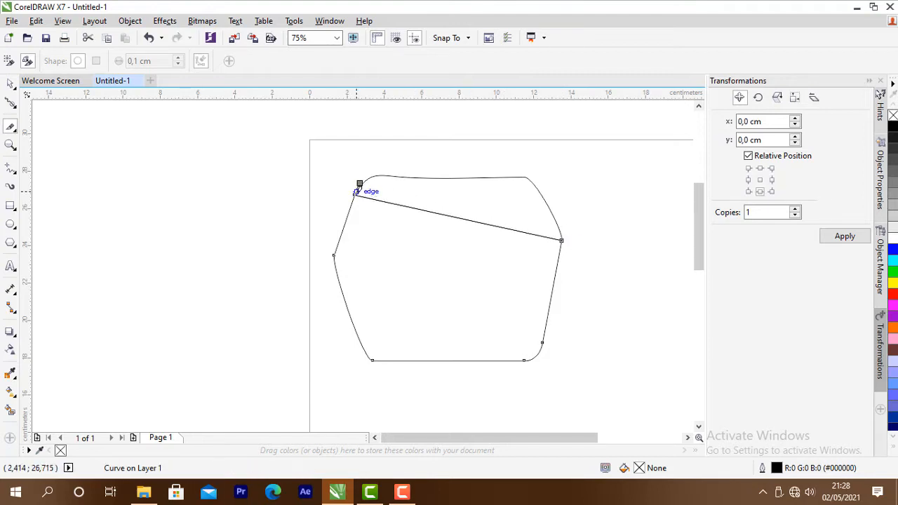
# Move the lower piece away to the left of the upper piece, and undo both the move and the knife cut.
pyautogui.click(10, 84)
pyautogui.moveTo(474, 270); pyautogui.dragTo(266, 272)
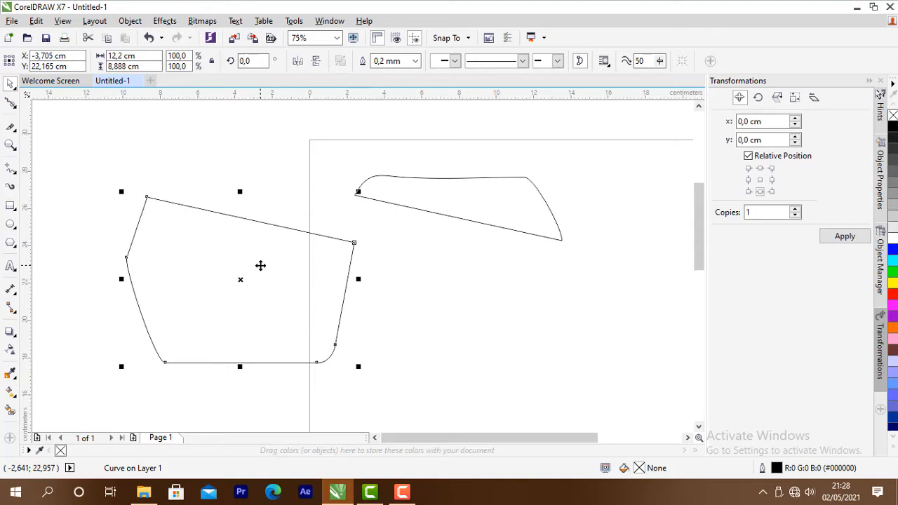
pyautogui.hotkey('ctrl', 'z')
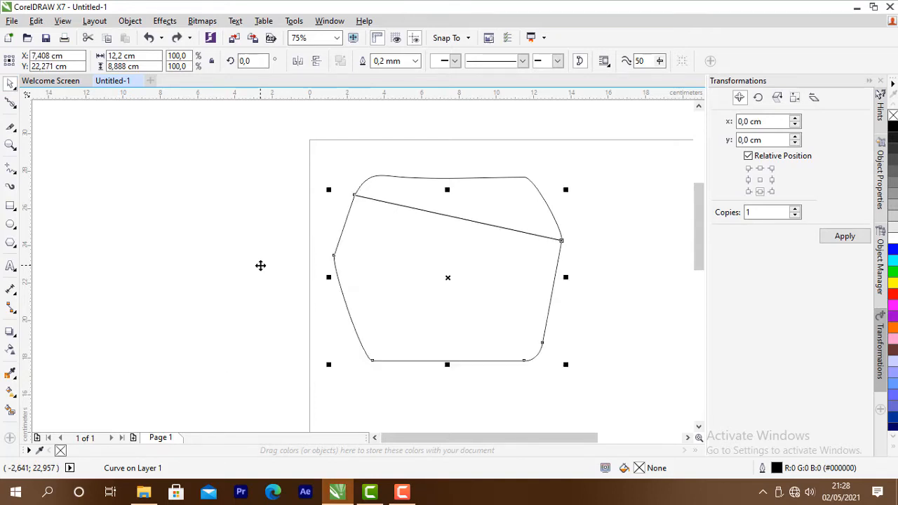
pyautogui.hotkey('ctrl', 'z')
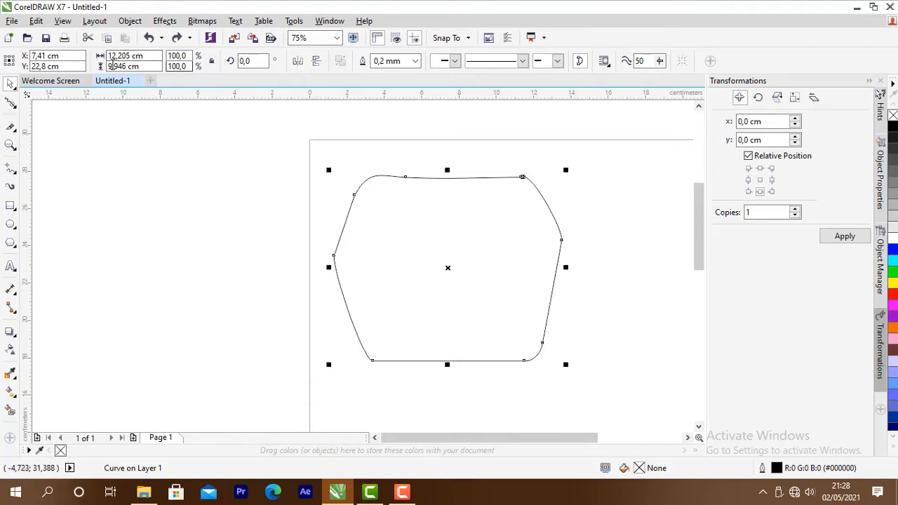
# Knife the shape diagonally from its bottom-left node to its top-right node and move the right piece to about X 14.2, Y 21.3 cm.
pyautogui.click(11, 127)
pyautogui.click(51, 140)
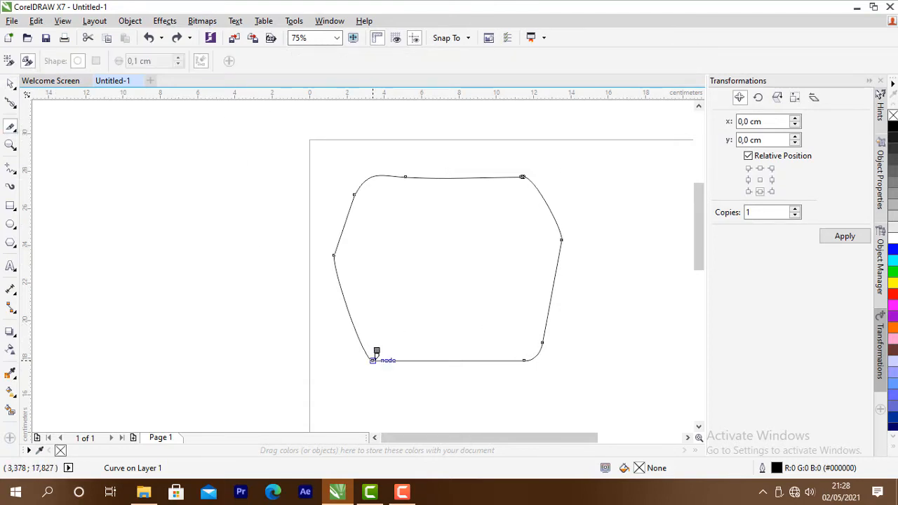
pyautogui.moveTo(376, 352); pyautogui.dragTo(524, 171)
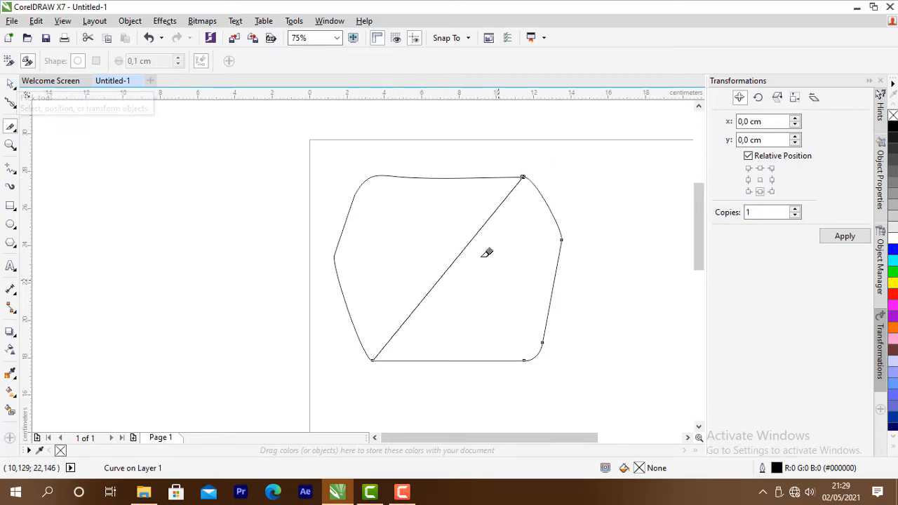
pyautogui.click(10, 82)
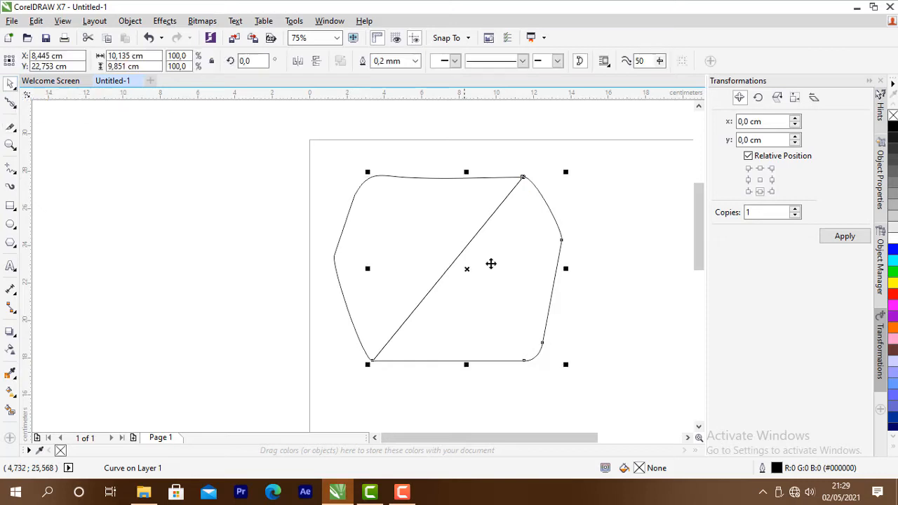
pyautogui.moveTo(490, 263); pyautogui.dragTo(596, 293)
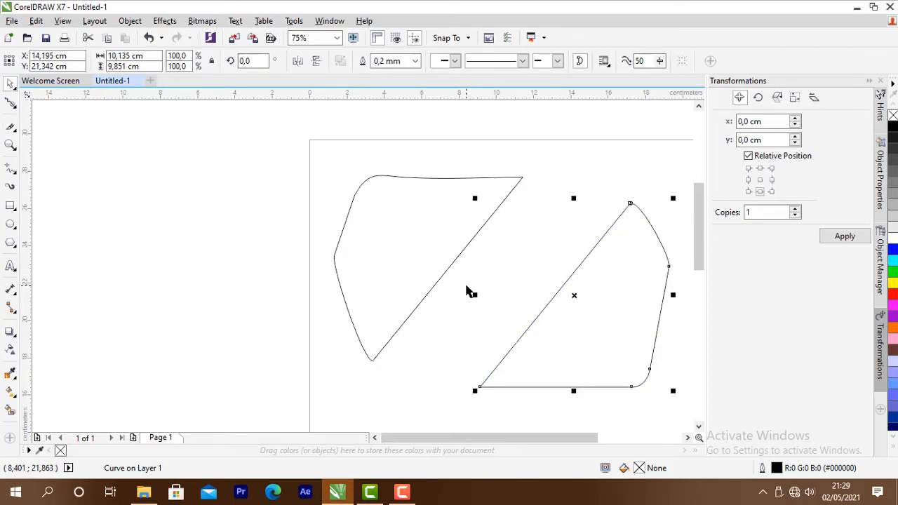
# Undo the right piece's move and the diagonal knife cut so the shape is whole again.
pyautogui.hotkey('ctrl', 'z')
pyautogui.hotkey('ctrl', 'z')
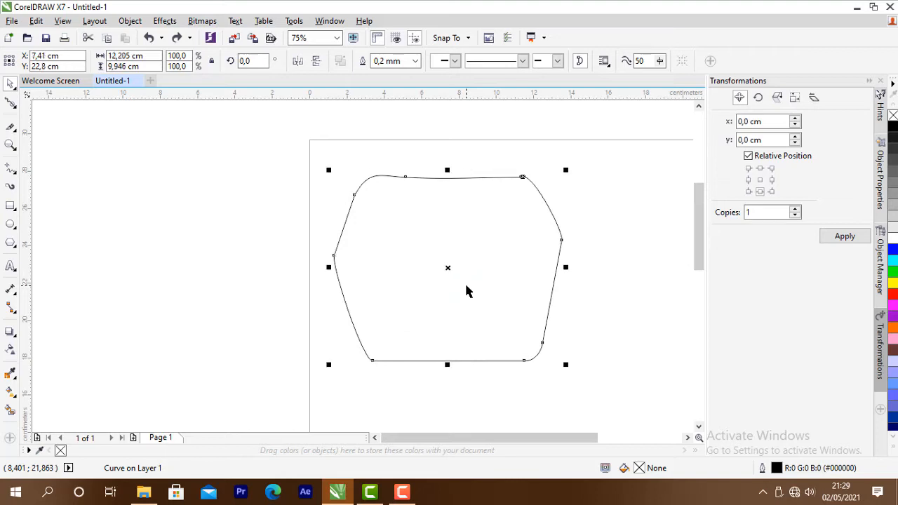
# Try the Zoom tool by zooming out and back in around the shape, returning to 75%.
pyautogui.click(12, 149)
pyautogui.click(54, 143)
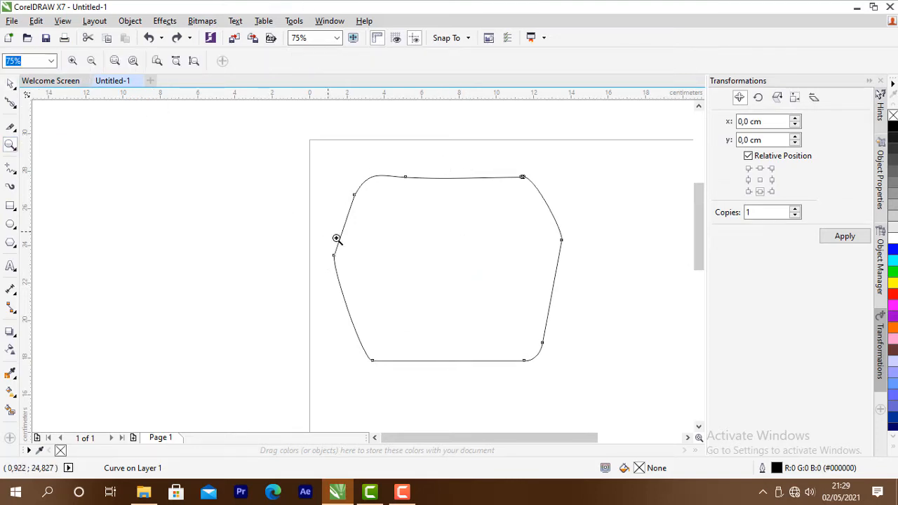
pyautogui.click(95, 62)
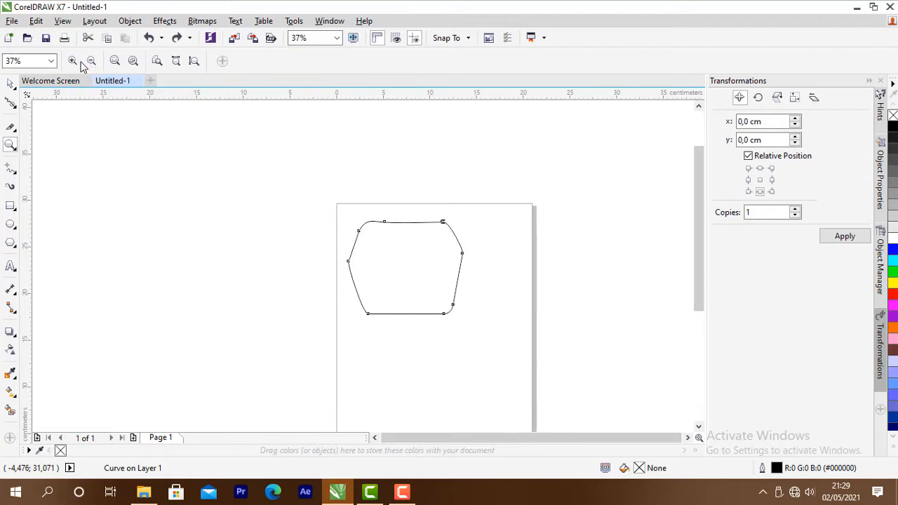
pyautogui.click(77, 61)
pyautogui.scroll(-3, 395, 222)
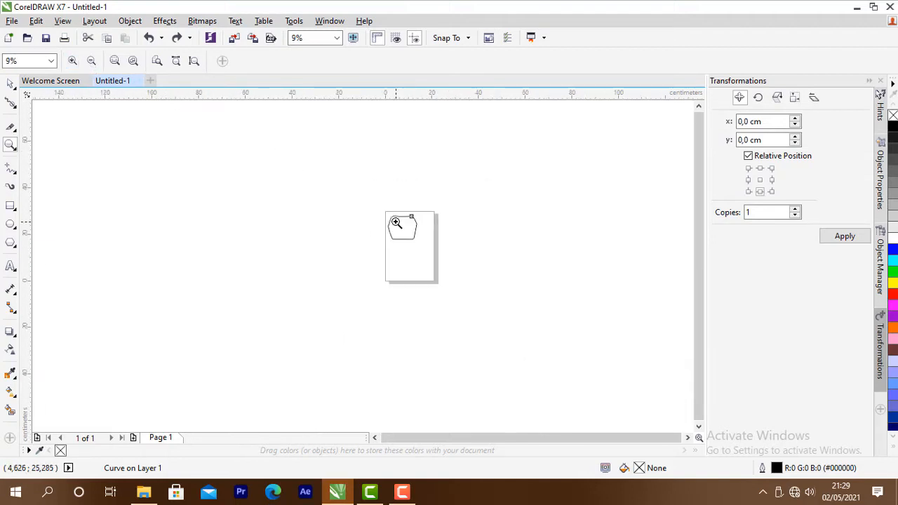
pyautogui.scroll(2, 396, 222)
pyautogui.scroll(1, 396, 222)
pyautogui.scroll(-1, 397, 223)
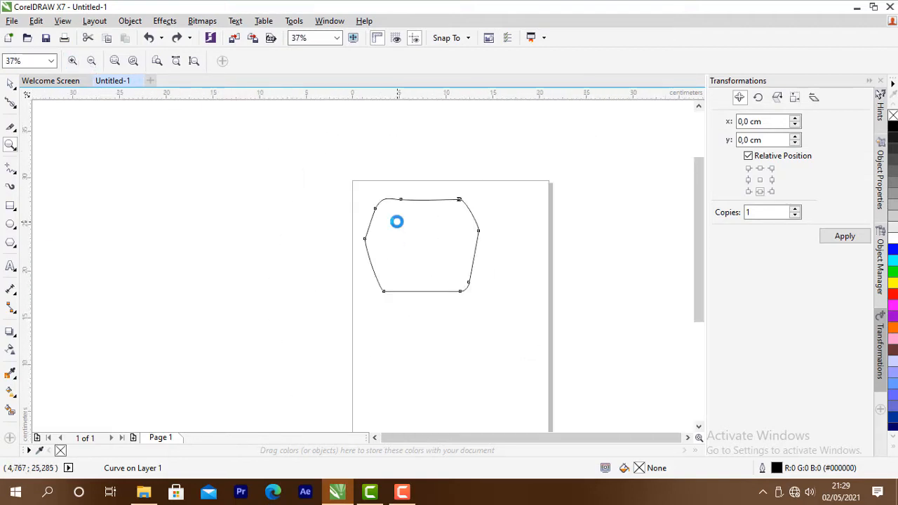
pyautogui.scroll(-2, 397, 222)
pyautogui.scroll(3, 397, 222)
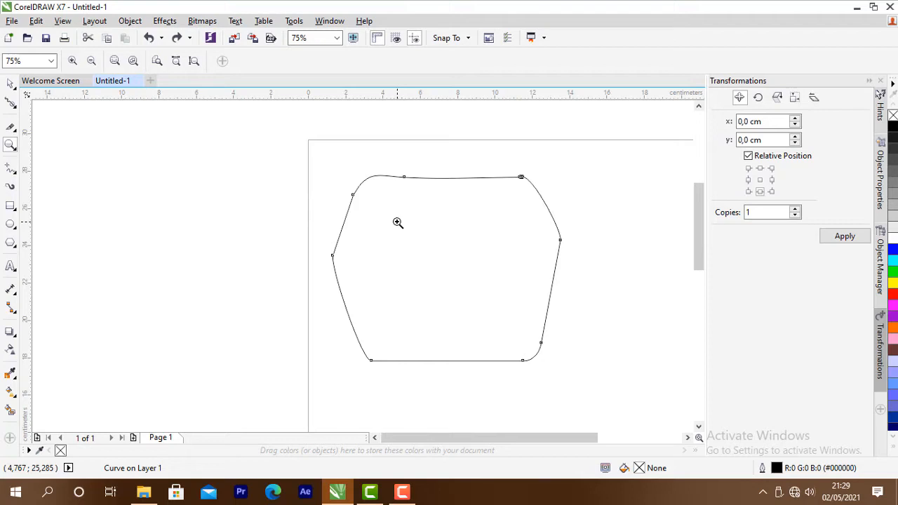
# Try the Pan tool on the drawing and bring the whole A4 page into view at 37%.
pyautogui.click(17, 151)
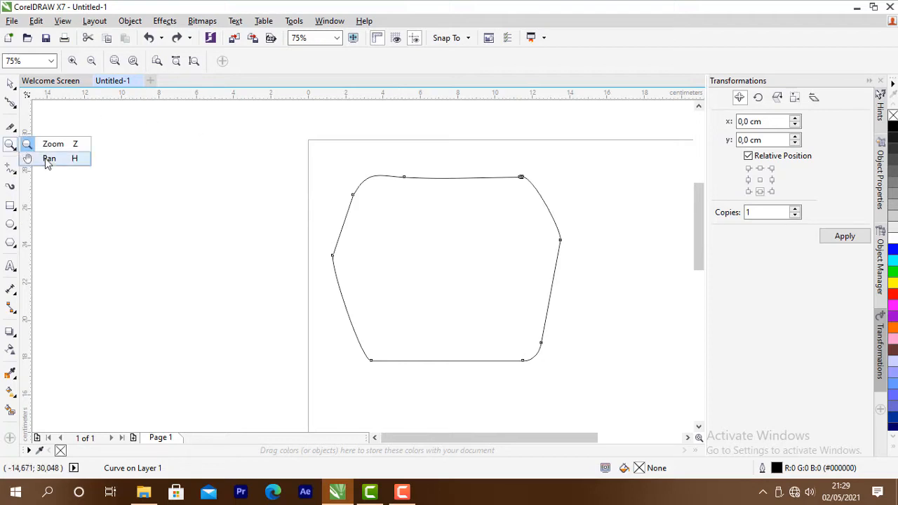
pyautogui.click(46, 158)
pyautogui.moveTo(407, 233); pyautogui.dragTo(433, 204)
pyautogui.moveTo(360, 207); pyautogui.dragTo(341, 201)
pyautogui.scroll(-1, 376, 207)
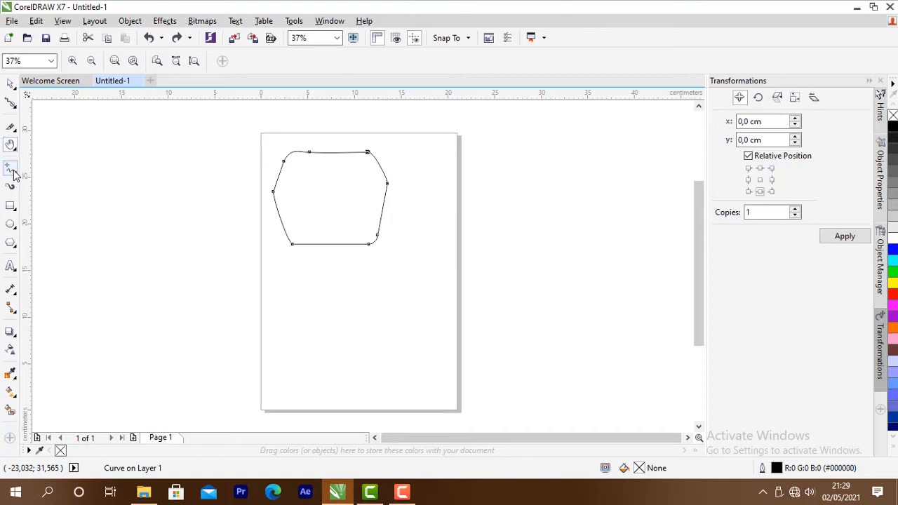
# Draw two nearly horizontal straight lines below the shape with the Freehand tool, about 15.2 and 15.6 cm long.
pyautogui.click(14, 174)
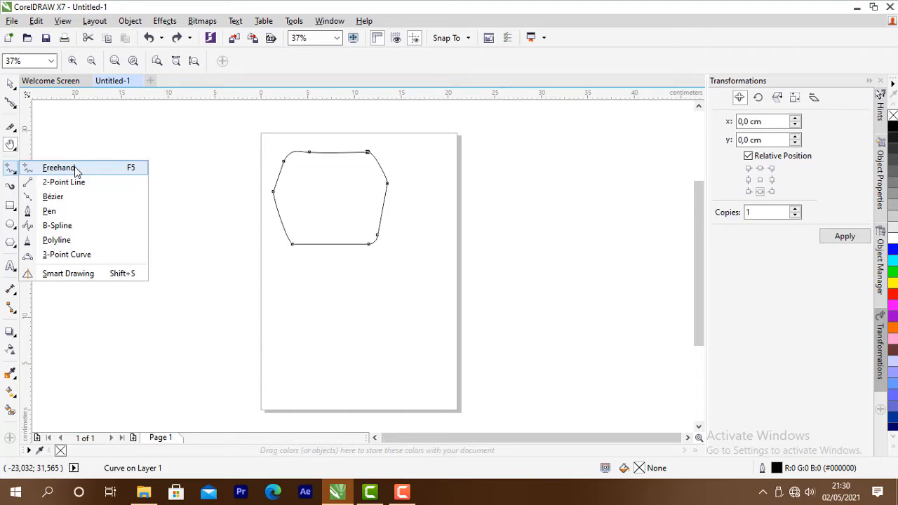
pyautogui.click(59, 168)
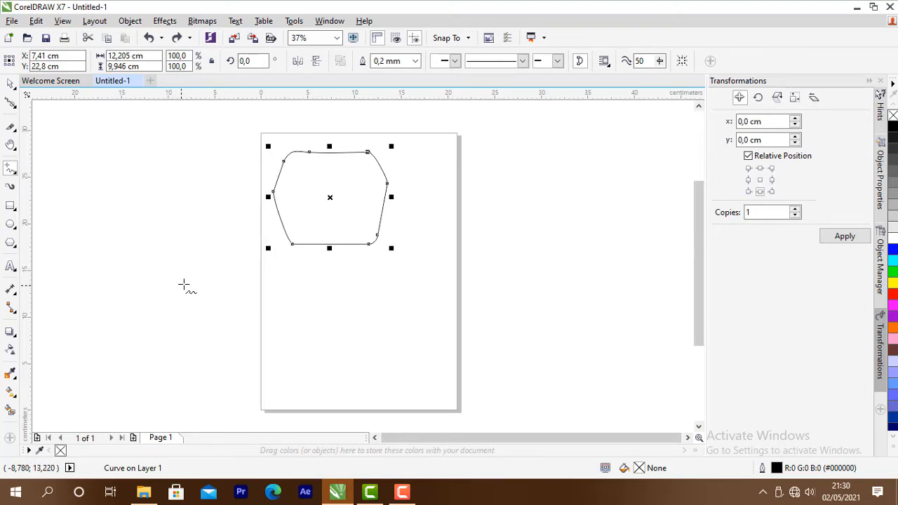
pyautogui.click(278, 296)
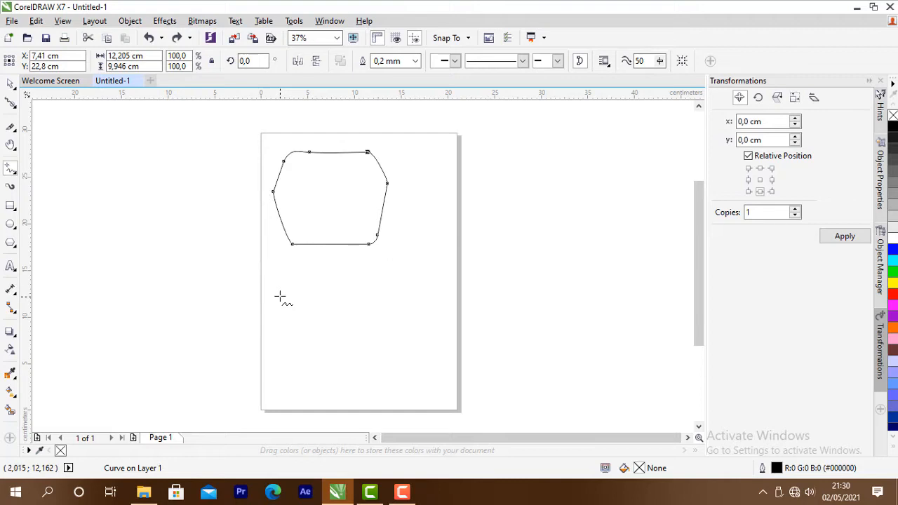
pyautogui.click(425, 298)
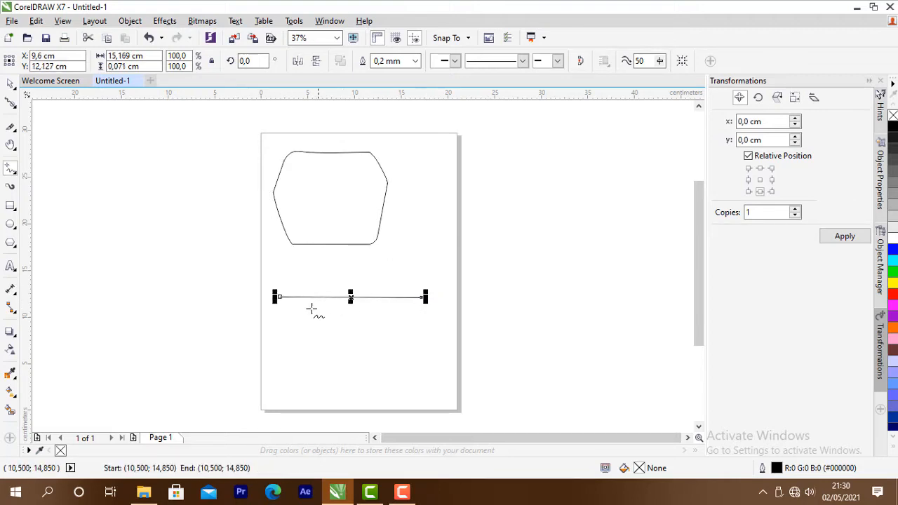
pyautogui.press('Escape')
pyautogui.click(277, 316)
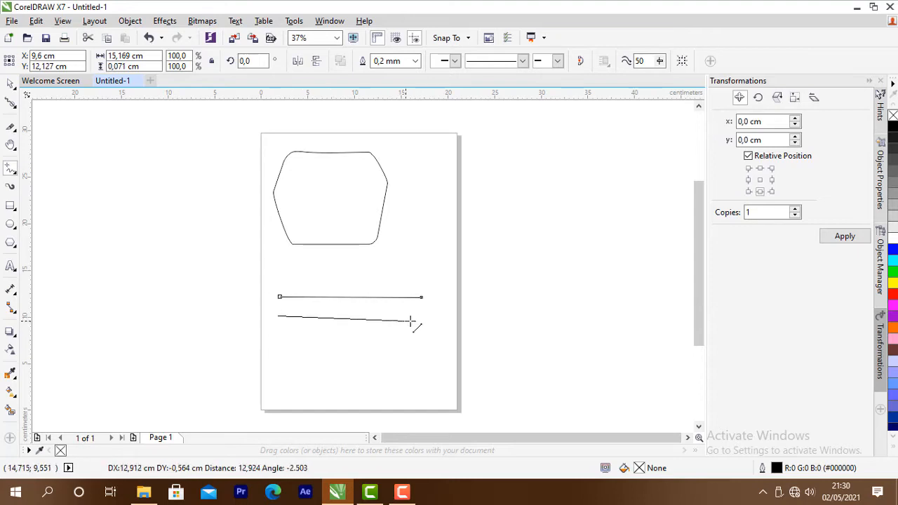
pyautogui.click(426, 319)
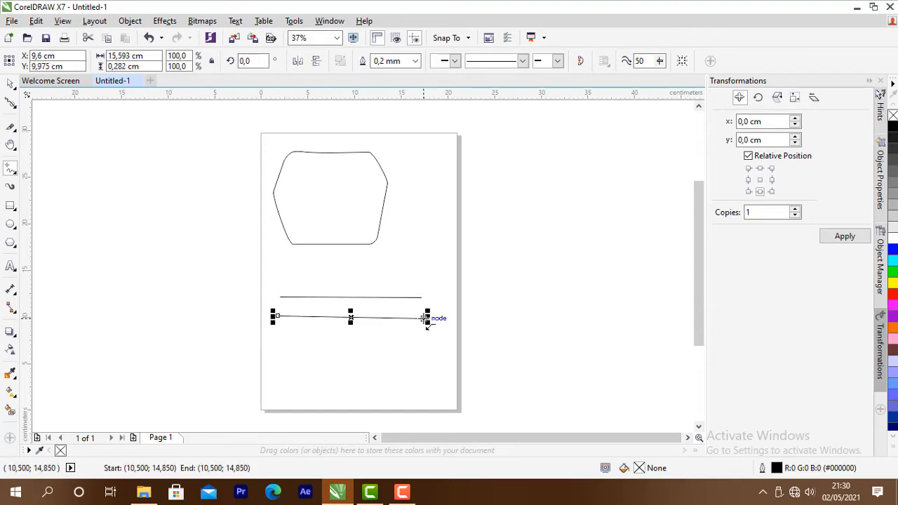
pyautogui.scroll(2, 427, 319)
pyautogui.scroll(-2, 426, 319)
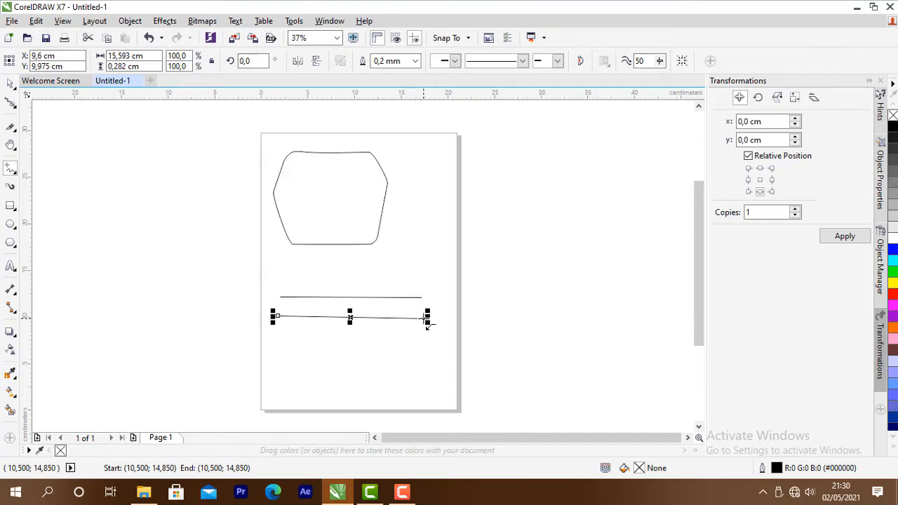
# Draw a closed, downward-pointing Freehand triangle about 12.8 by 6.9 cm beside the page's left edge, and deselect it.
pyautogui.click(114, 235)
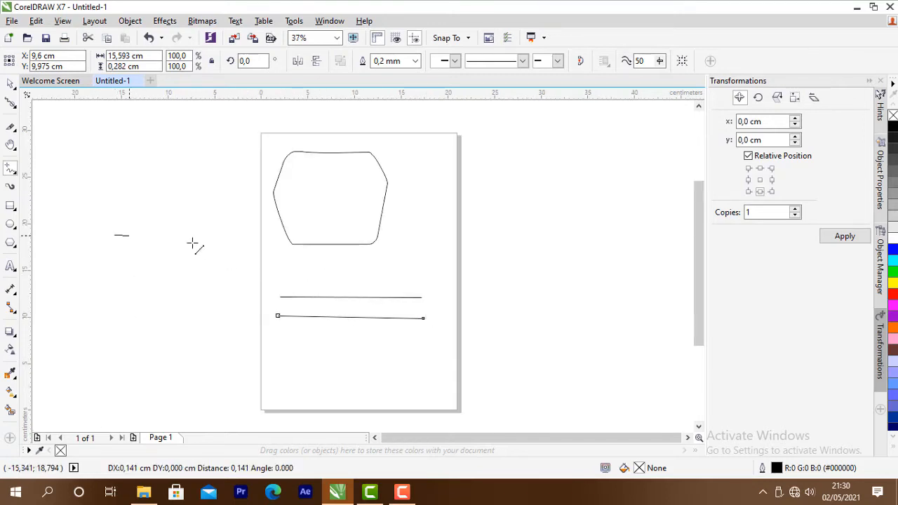
pyautogui.click(238, 237)
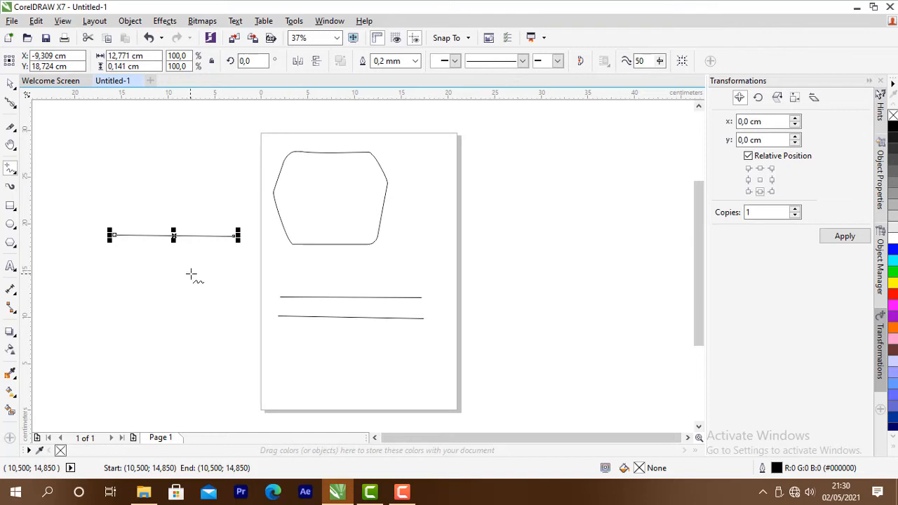
pyautogui.click(235, 237)
pyautogui.click(166, 302)
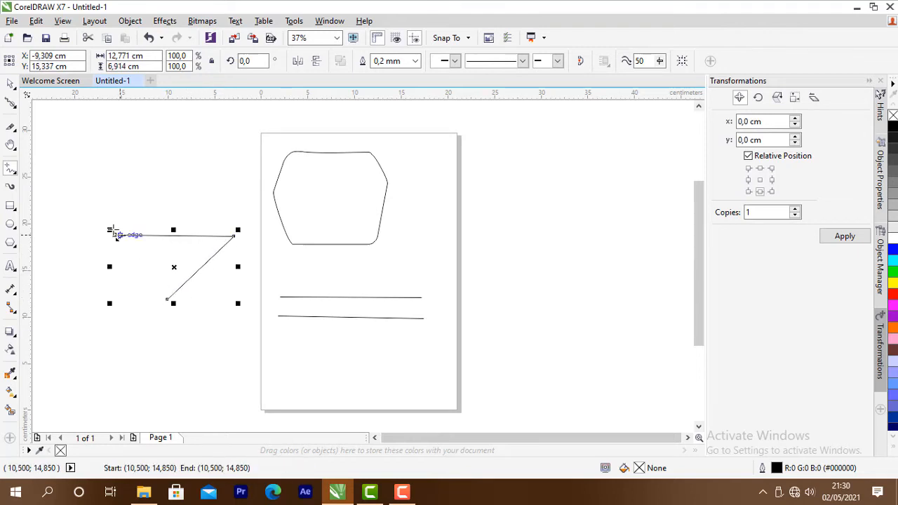
pyautogui.click(167, 300)
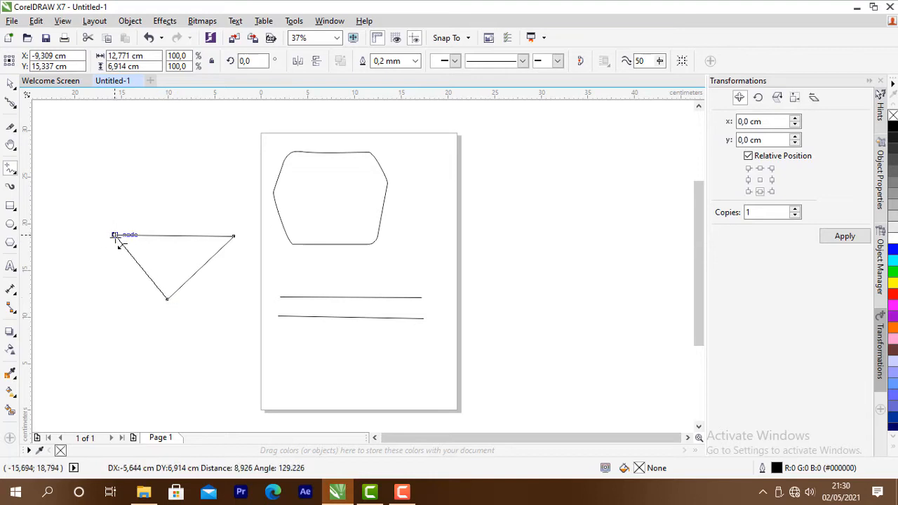
pyautogui.click(114, 235)
pyautogui.click(10, 83)
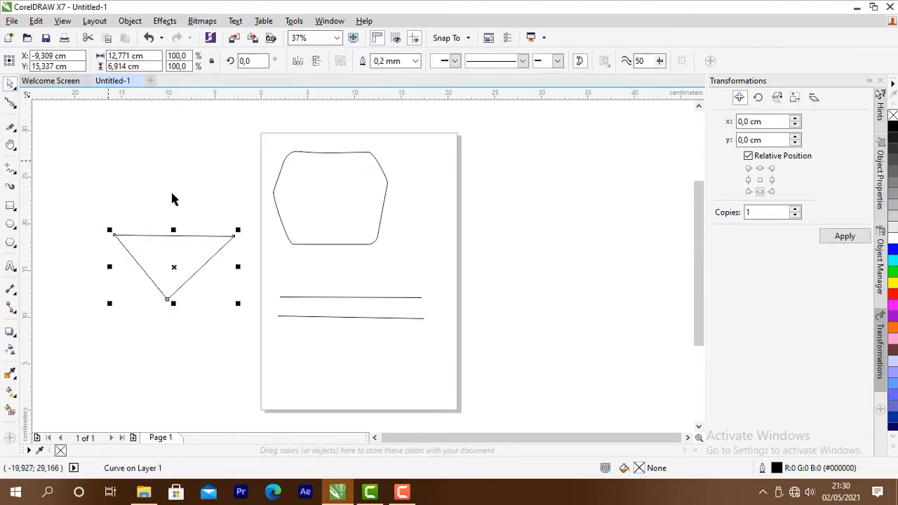
pyautogui.click(169, 218)
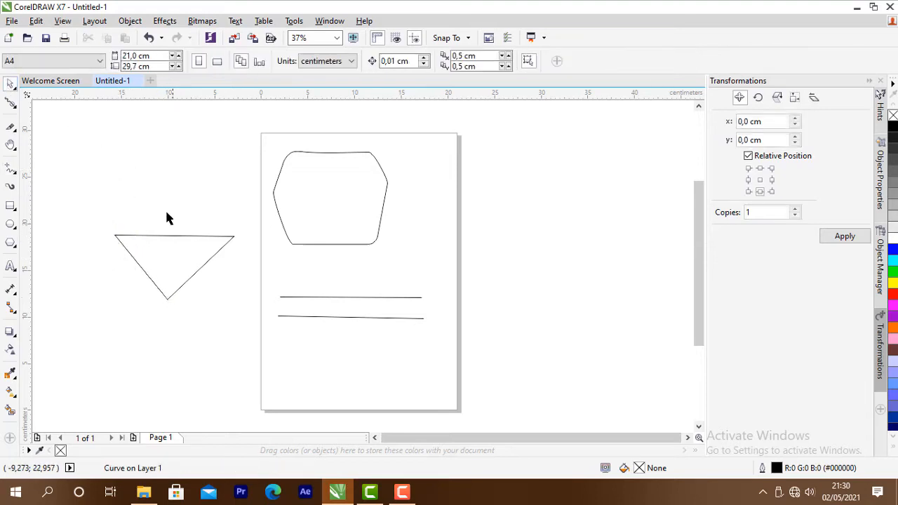
# Draw a closed wavy Freehand outline about 16.9 by 9.2 cm above the triangle.
pyautogui.click(15, 175)
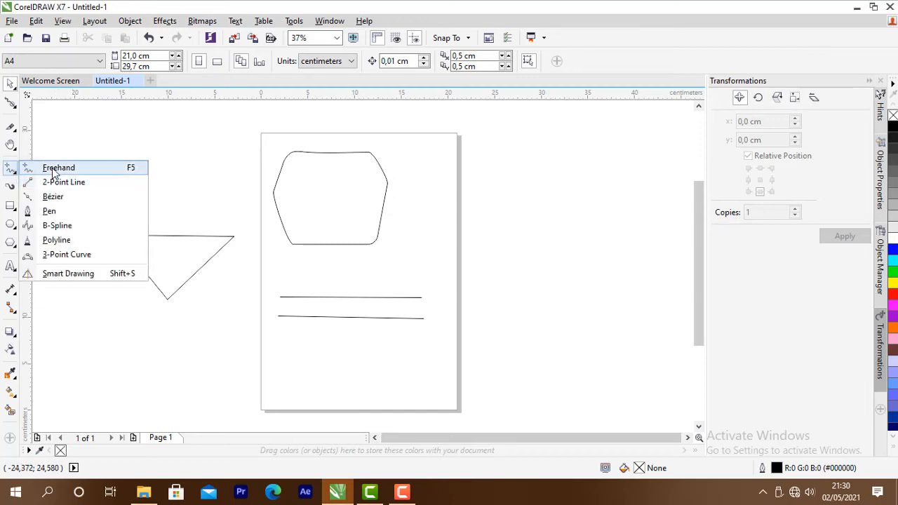
pyautogui.click(39, 168)
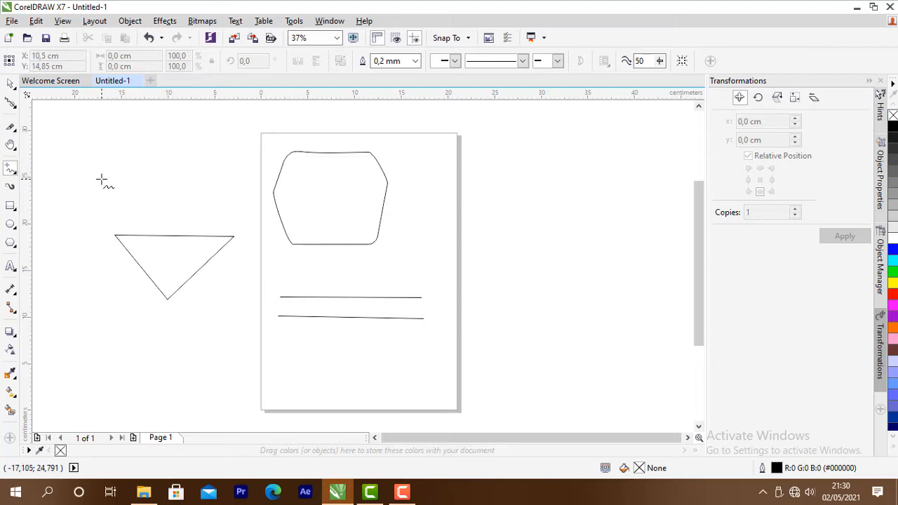
pyautogui.moveTo(109, 186)
pyautogui.mouseDown()
pyautogui.moveTo(95, 144)
pyautogui.moveTo(166, 140)
pyautogui.moveTo(218, 166)
pyautogui.moveTo(173, 165)
pyautogui.moveTo(179, 200)
pyautogui.moveTo(161, 195)
pyautogui.moveTo(116, 213)
pyautogui.moveTo(79, 198)
pyautogui.moveTo(80, 221)
pyautogui.moveTo(61, 180)
pyautogui.moveTo(76, 170)
pyautogui.moveTo(115, 185)
pyautogui.mouseUp()
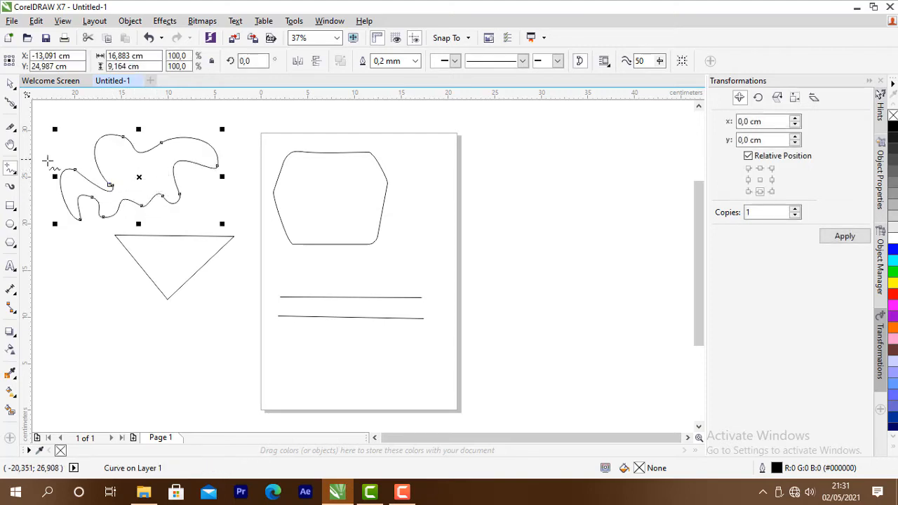
# Draw three 2-Point lines: a slanted one and a 13 cm horizontal one across the page's right edge, and one about 16.9 cm below the freehand lines.
pyautogui.click(14, 174)
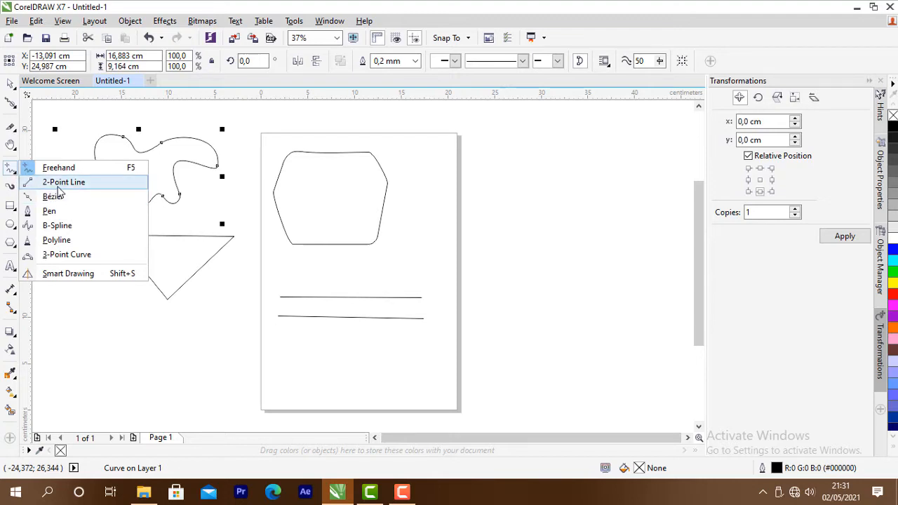
pyautogui.click(58, 185)
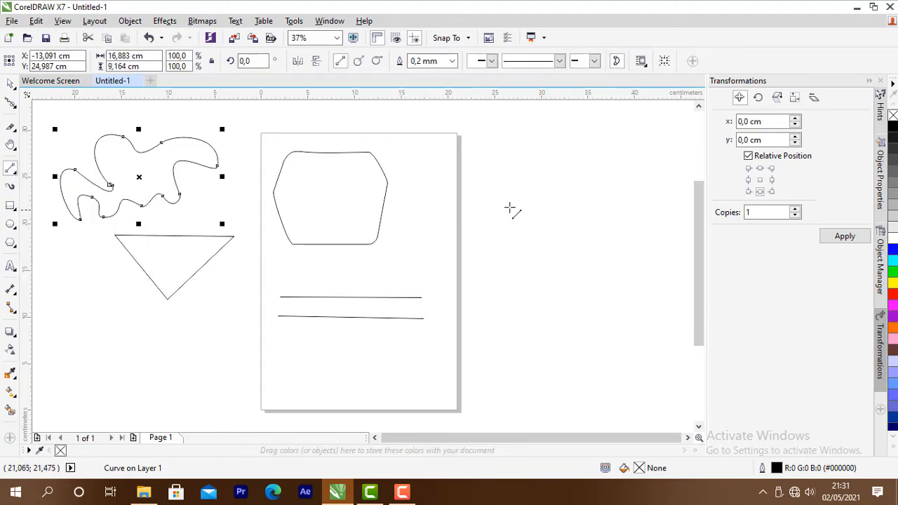
pyautogui.moveTo(536, 256); pyautogui.dragTo(436, 273)
pyautogui.click(428, 209)
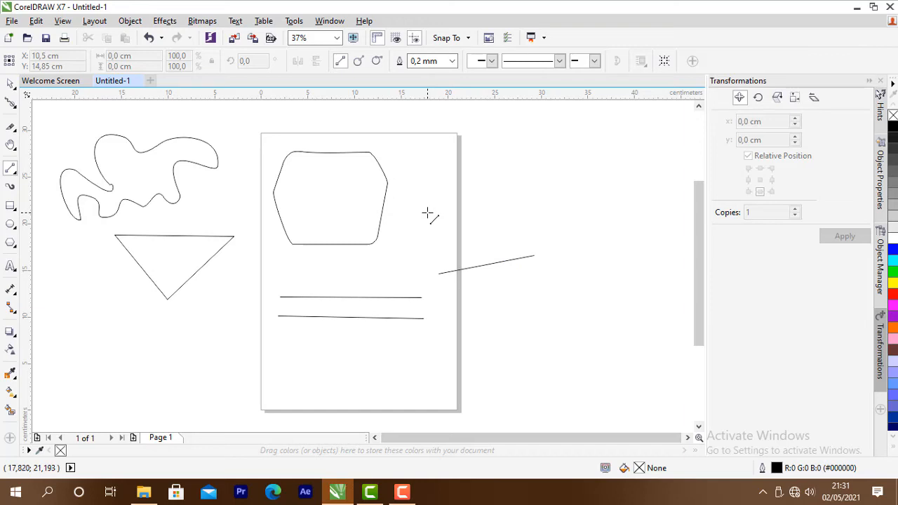
pyautogui.moveTo(424, 203)
pyautogui.mouseDown()
pyautogui.moveTo(487, 212)
pyautogui.moveTo(545, 212)
pyautogui.moveTo(550, 204)
pyautogui.mouseUp()
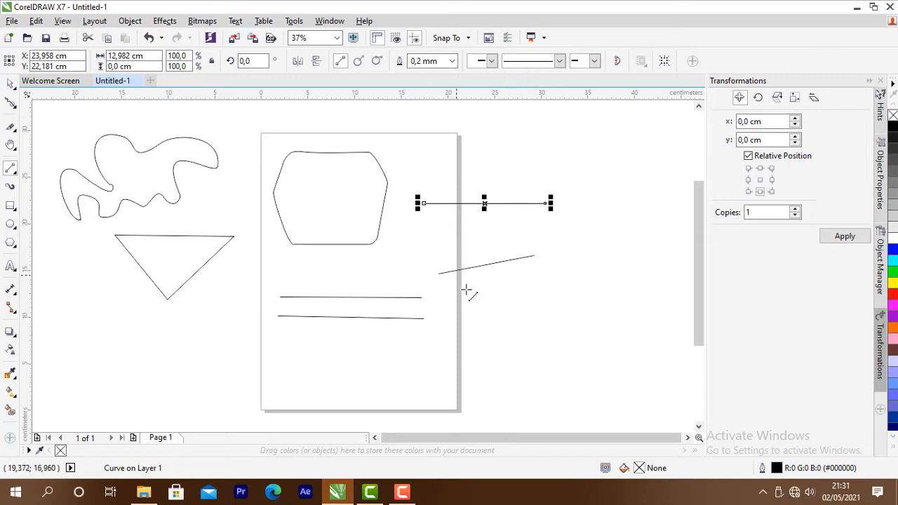
pyautogui.moveTo(279, 338); pyautogui.dragTo(442, 342)
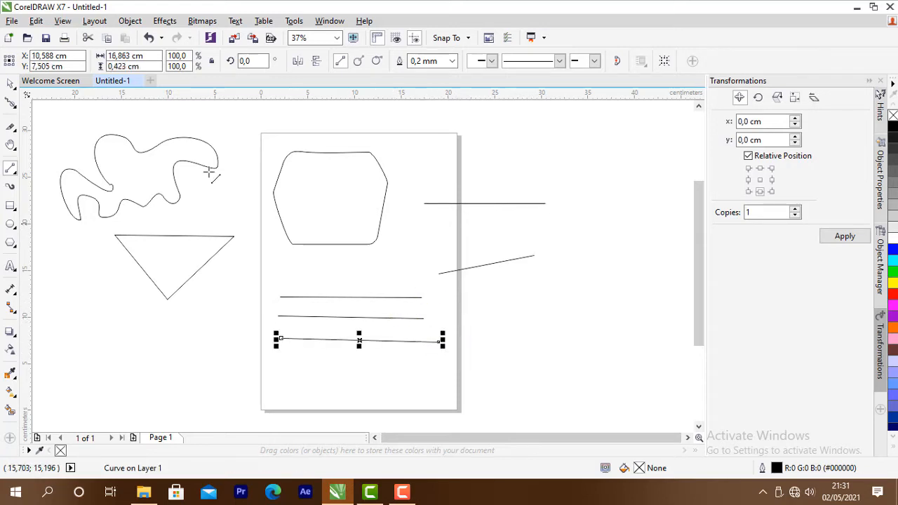
# Draw a closed curved Bézier shape about 15.1 by 11.9 cm below the triangle, reaching the page's left edge.
pyautogui.click(15, 172)
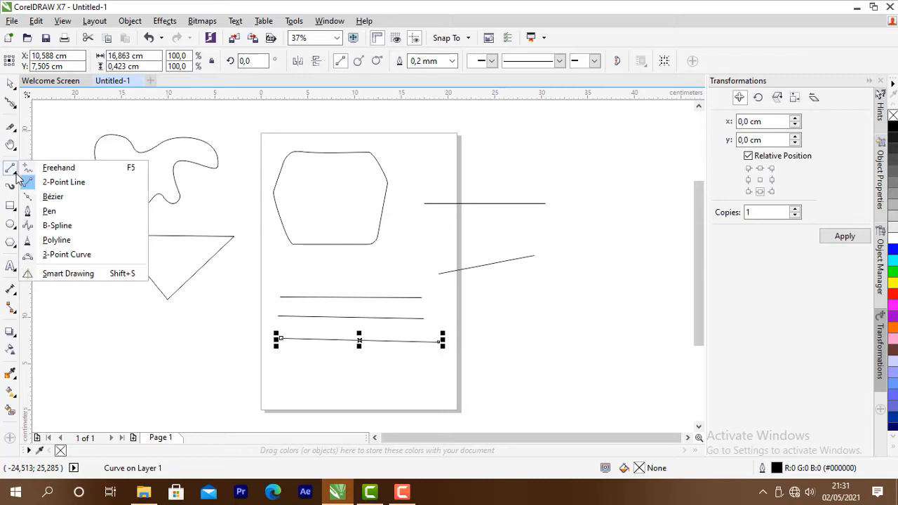
pyautogui.click(47, 198)
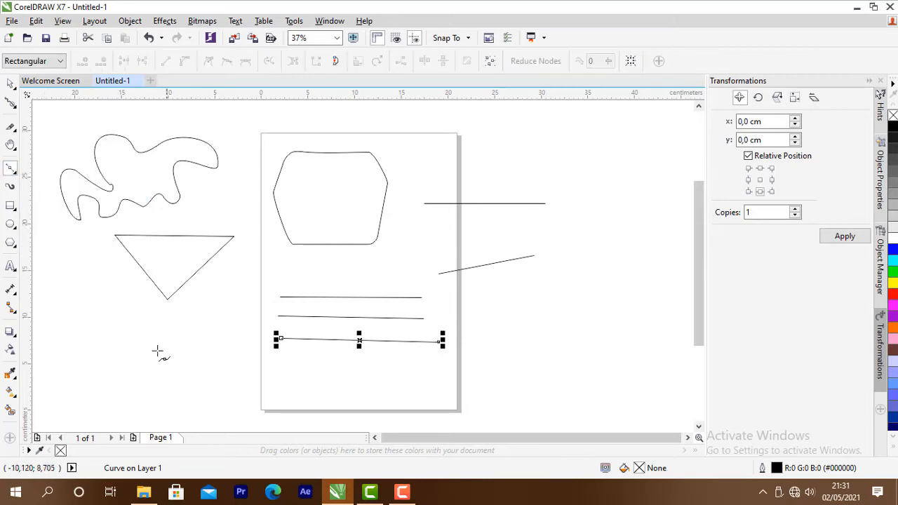
pyautogui.click(123, 382)
pyautogui.click(171, 339)
pyautogui.moveTo(171, 339); pyautogui.dragTo(161, 400)
pyautogui.click(122, 382)
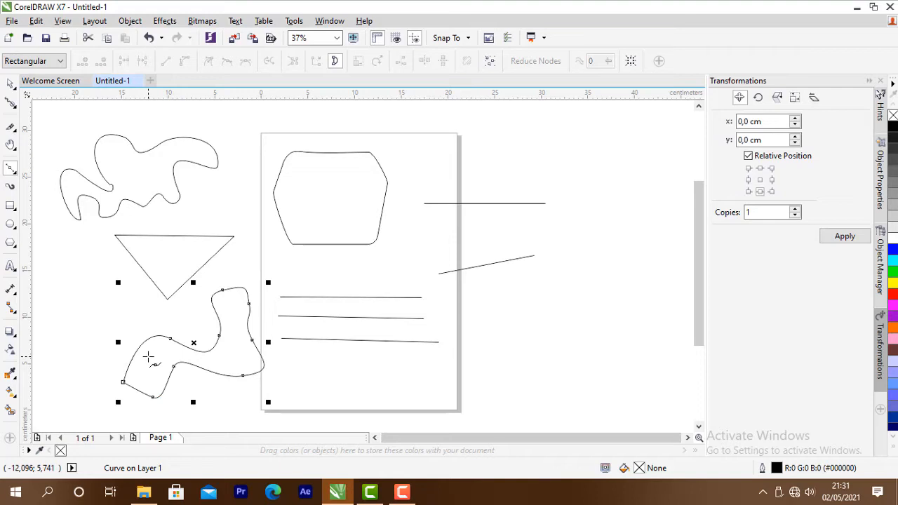
# Draw a closed triangle about 14.7 by 9.5 cm with the Pen tool, beside the page's right edge.
pyautogui.click(17, 178)
pyautogui.click(48, 207)
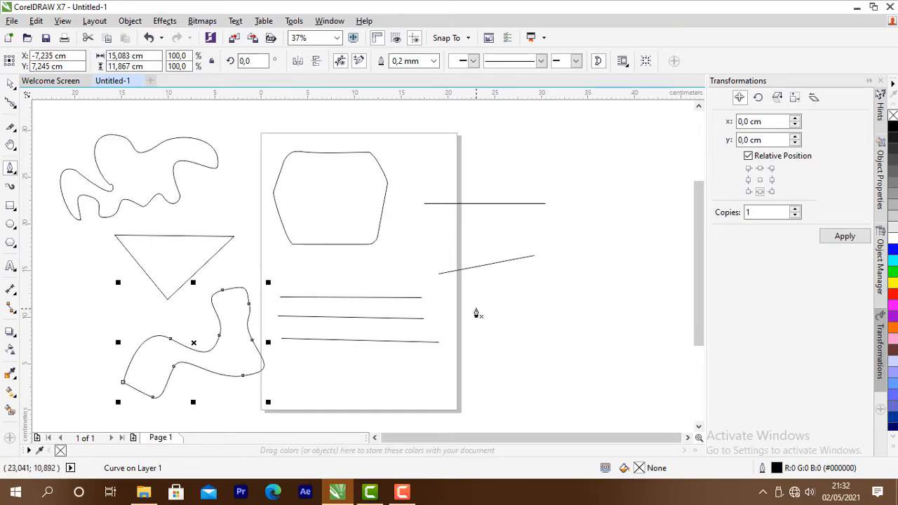
pyautogui.click(476, 308)
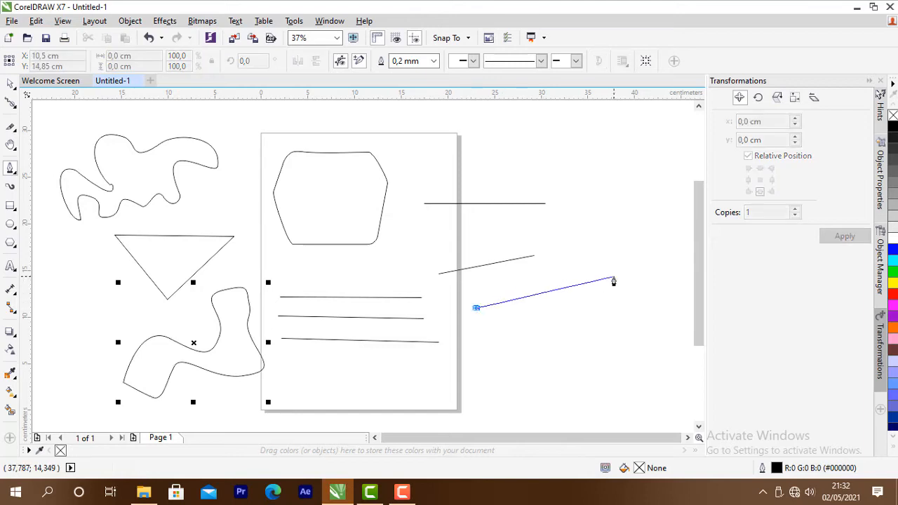
pyautogui.click(614, 279)
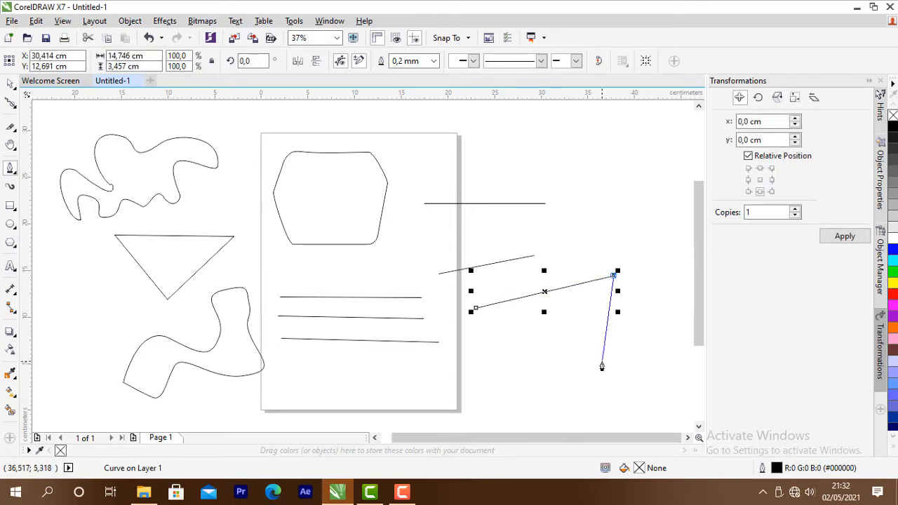
pyautogui.moveTo(601, 366); pyautogui.dragTo(476, 308)
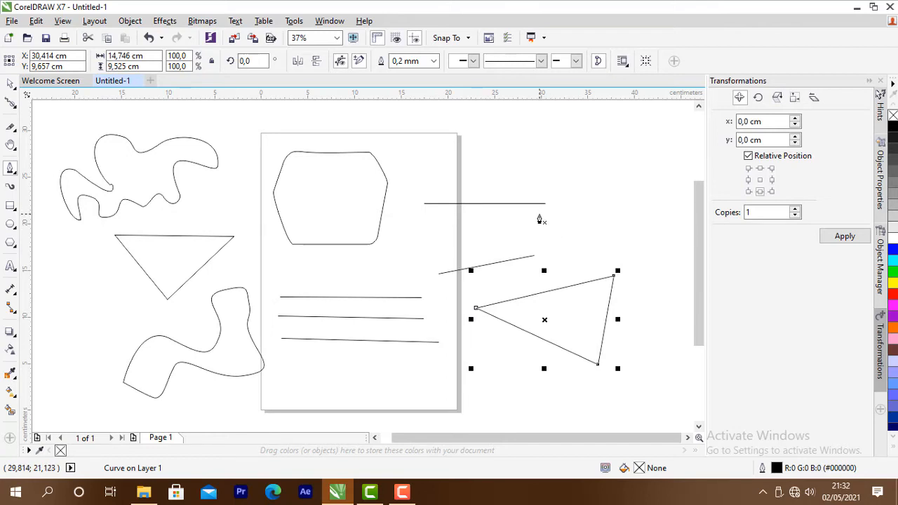
# Draw a closed curved Pen shape about 13.4 by 14.1 cm overlapping the upper part of the Pen triangle.
pyautogui.click(545, 230)
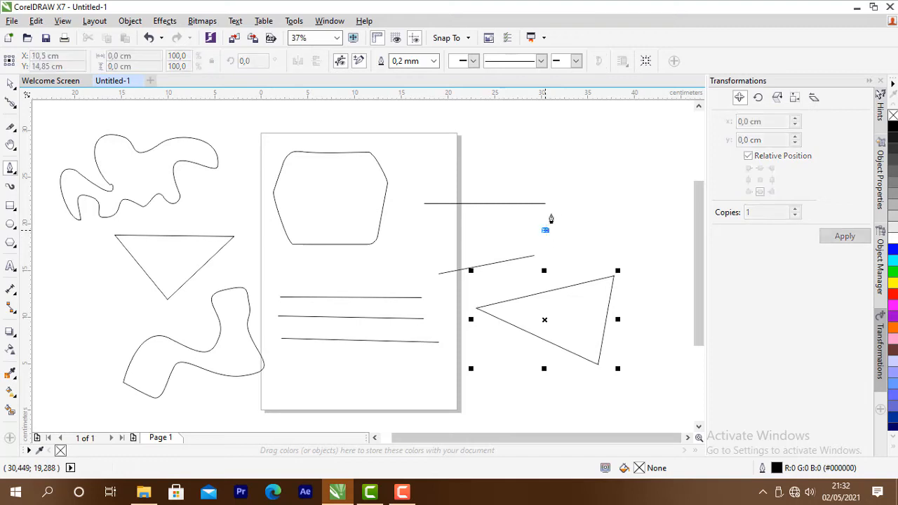
pyautogui.moveTo(579, 187); pyautogui.dragTo(601, 199)
pyautogui.press('space')
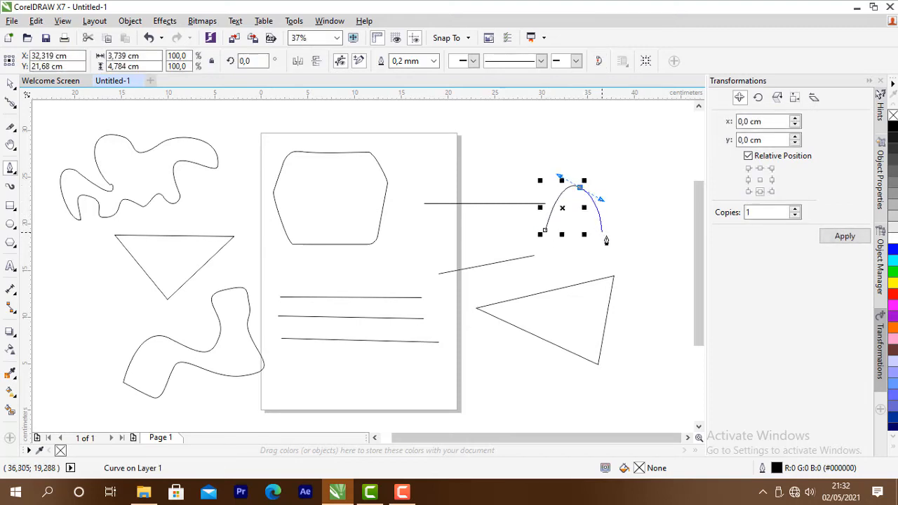
pyautogui.moveTo(591, 245); pyautogui.dragTo(672, 235)
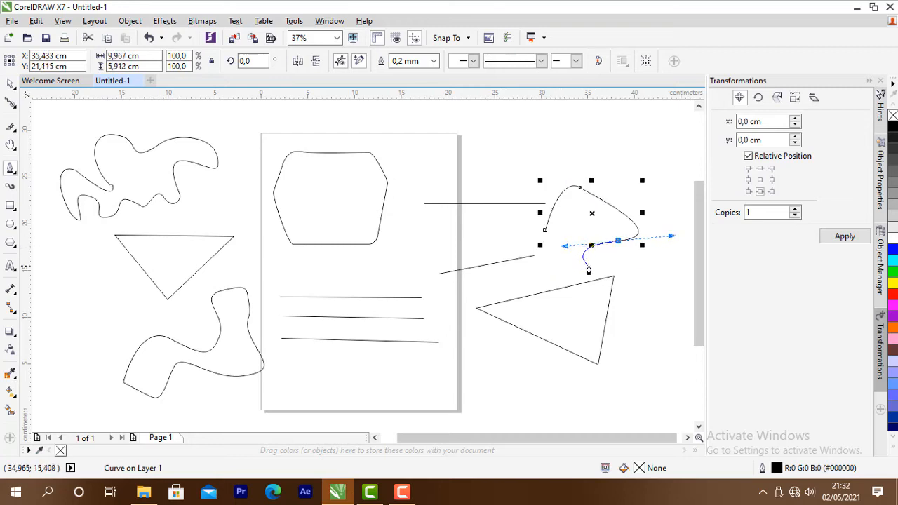
pyautogui.moveTo(588, 266); pyautogui.dragTo(621, 266)
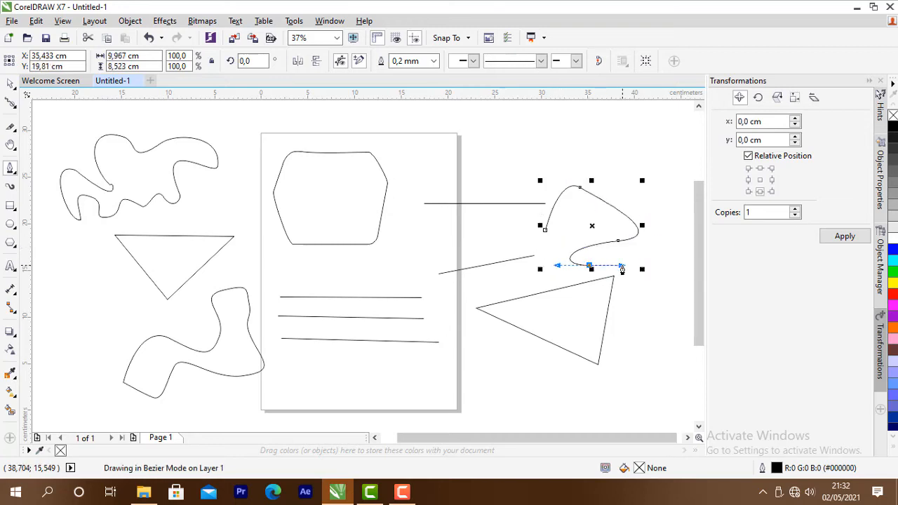
pyautogui.moveTo(623, 314); pyautogui.dragTo(587, 324)
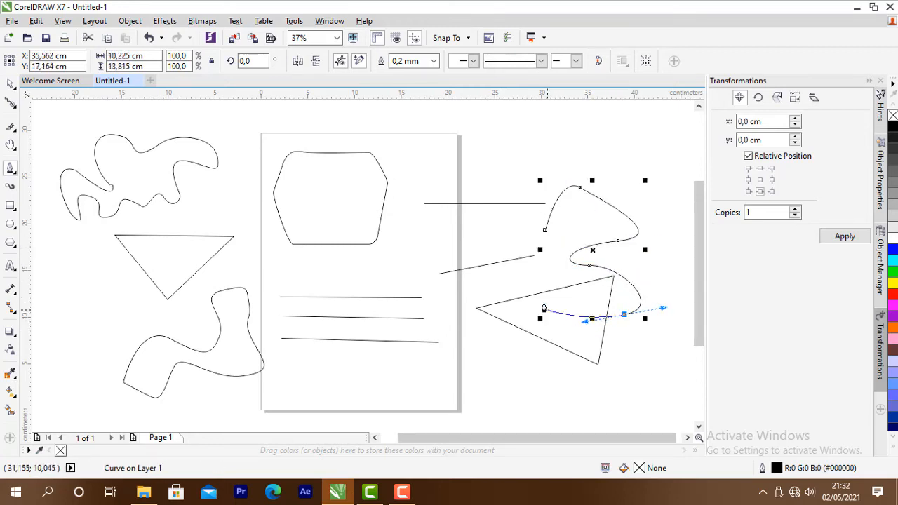
pyautogui.moveTo(544, 290); pyautogui.dragTo(492, 254)
pyautogui.click(545, 230)
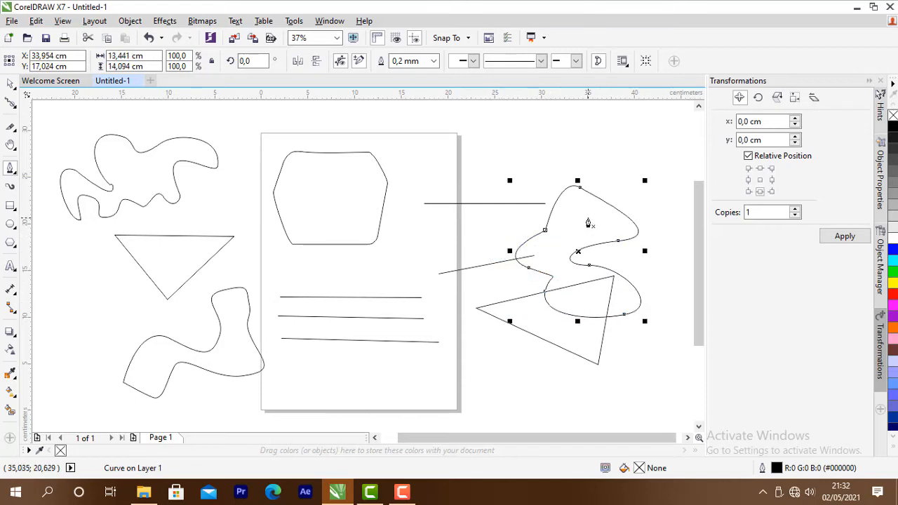
# Examine the Artistic Media tool's sprayer patterns in the Brush Strokes category.
pyautogui.click(16, 174)
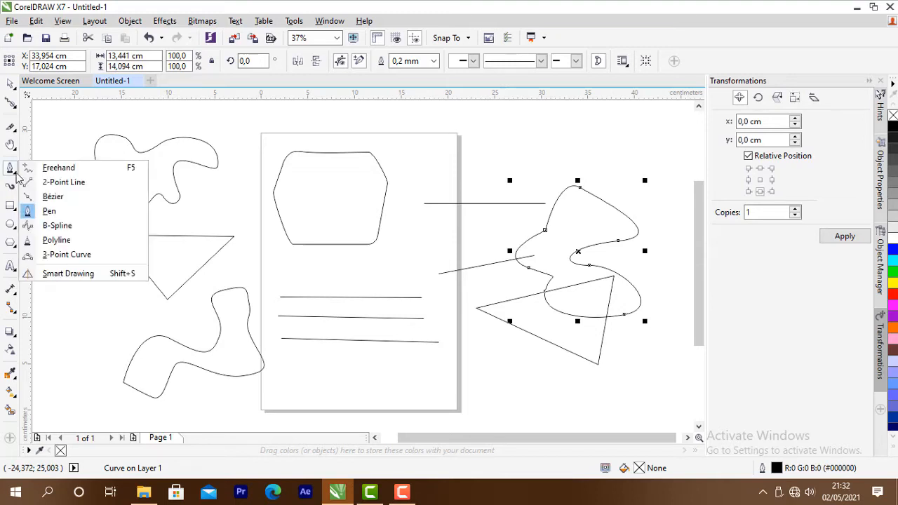
pyautogui.click(12, 188)
pyautogui.click(12, 190)
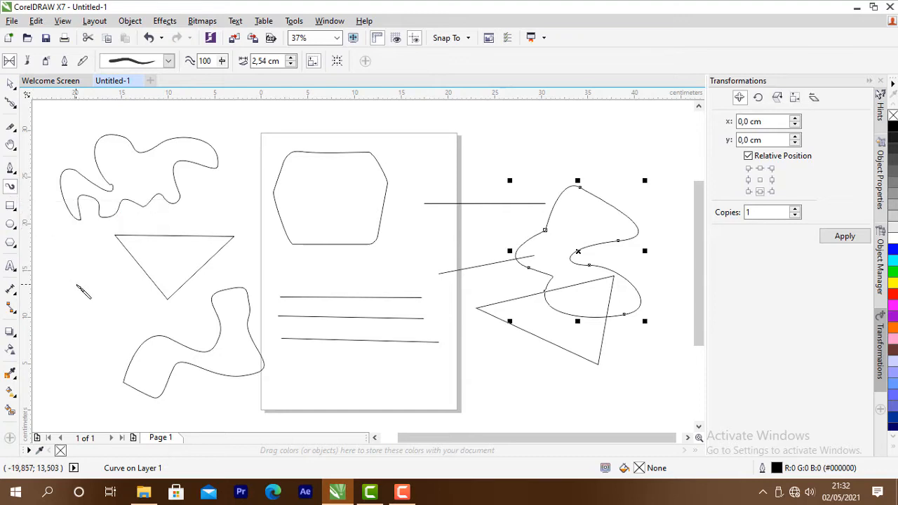
pyautogui.click(28, 62)
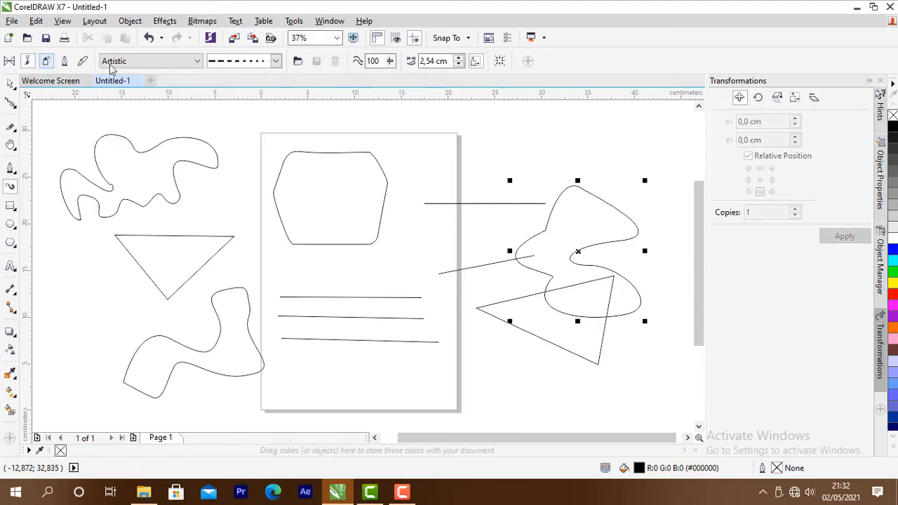
pyautogui.click(275, 62)
pyautogui.click(275, 61)
pyautogui.click(276, 62)
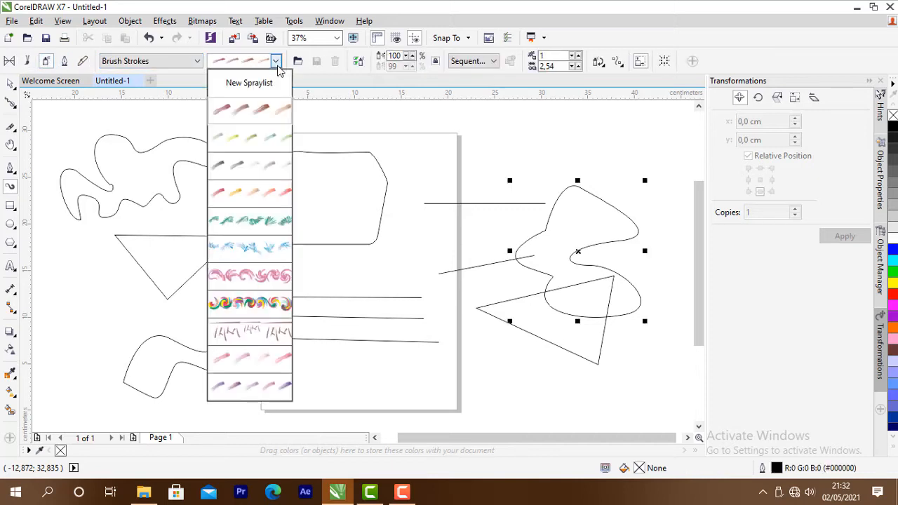
pyautogui.click(276, 61)
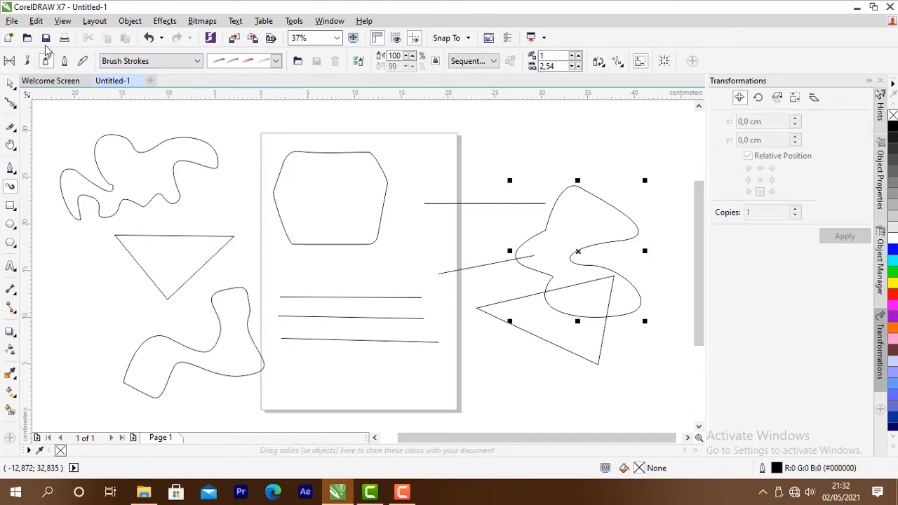
# Paint two arched 2.54 cm wide Artistic Media brush strokes across the page's top corners, giving both the scribbled charcoal-like brushstroke.
pyautogui.click(26, 61)
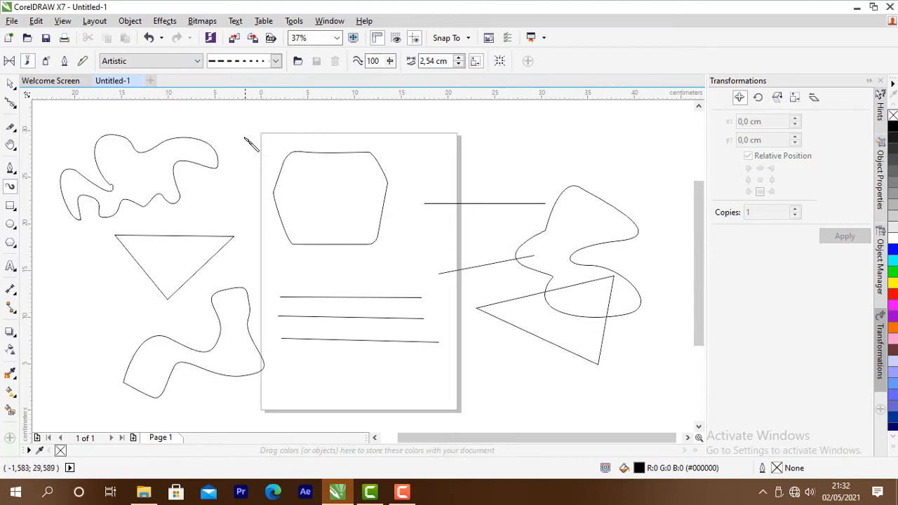
pyautogui.moveTo(241, 132); pyautogui.dragTo(365, 121)
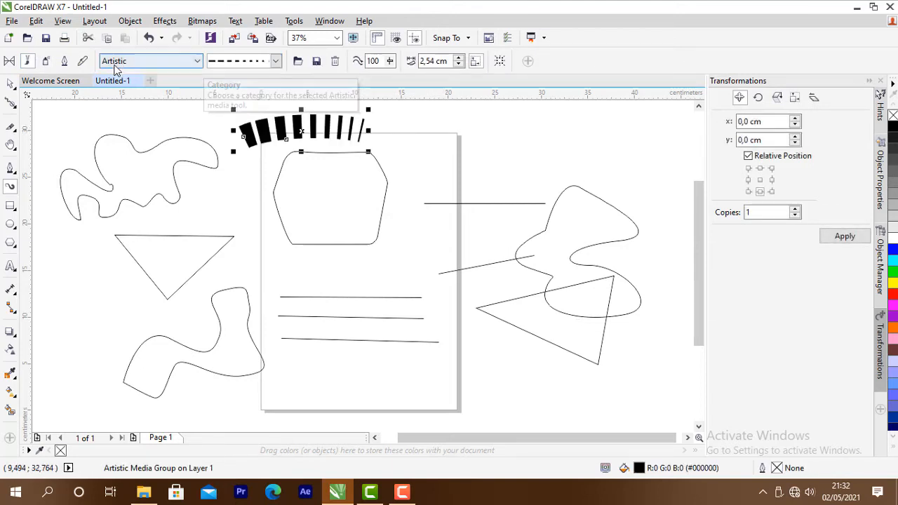
pyautogui.click(276, 61)
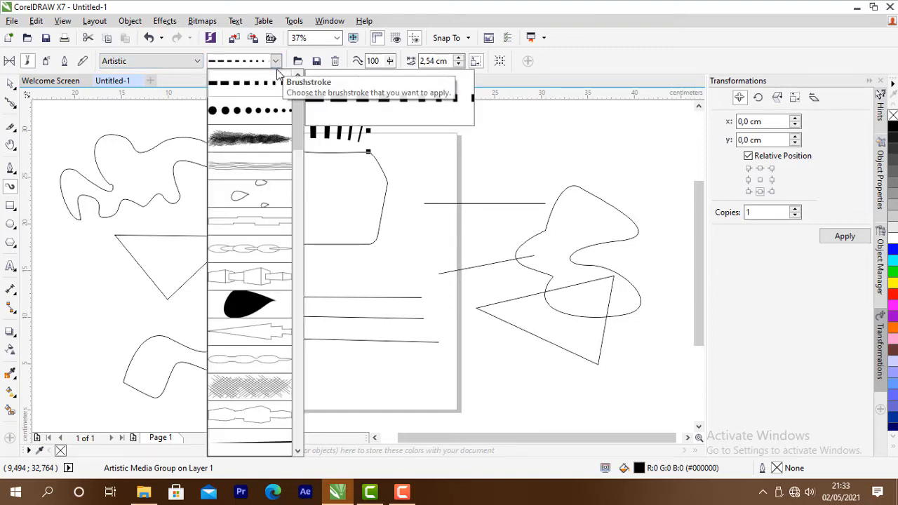
pyautogui.click(255, 142)
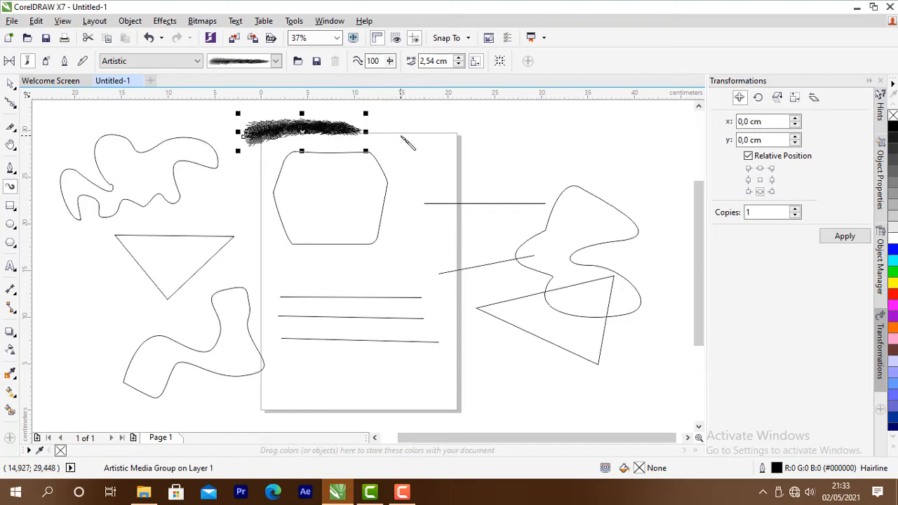
pyautogui.moveTo(401, 135)
pyautogui.mouseDown()
pyautogui.moveTo(457, 126)
pyautogui.moveTo(510, 133)
pyautogui.mouseUp()
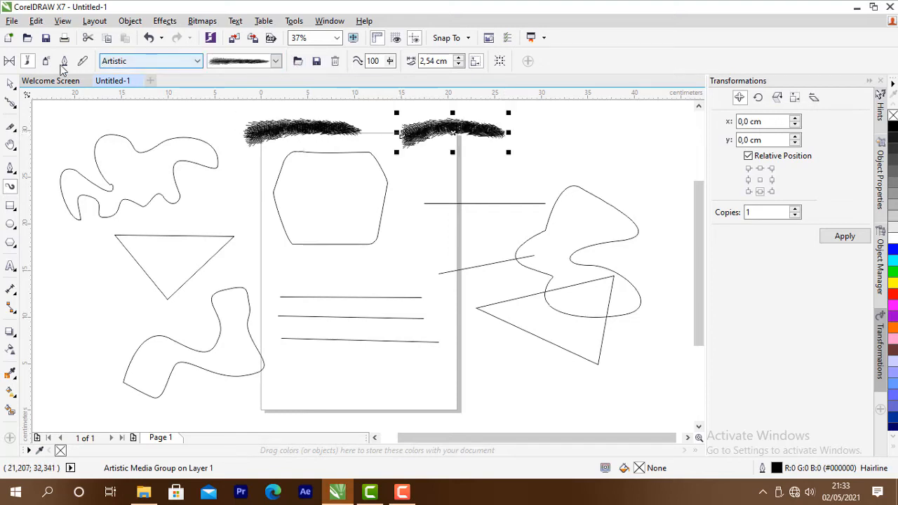
pyautogui.click(11, 85)
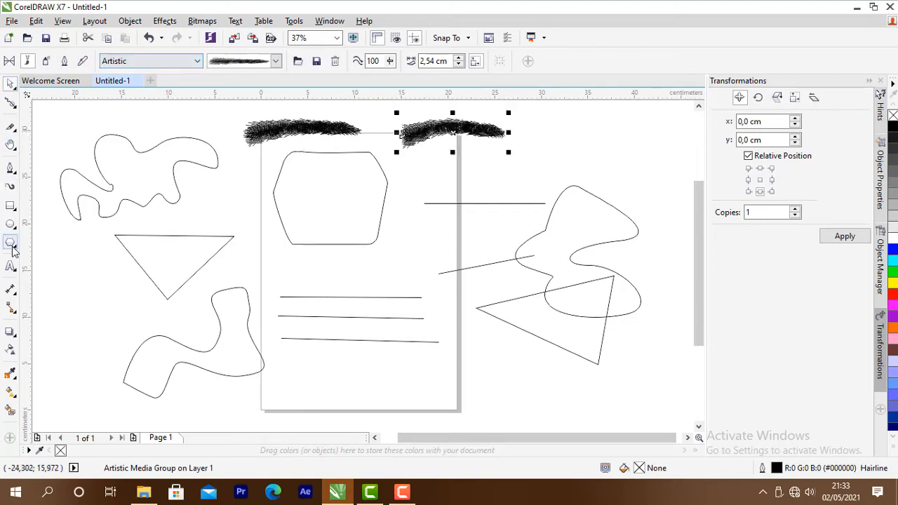
# Restyle the stroke at the page's top-right corner with the tapering dots brushstroke and paint a matching stroke below it, beside the page.
pyautogui.click(10, 187)
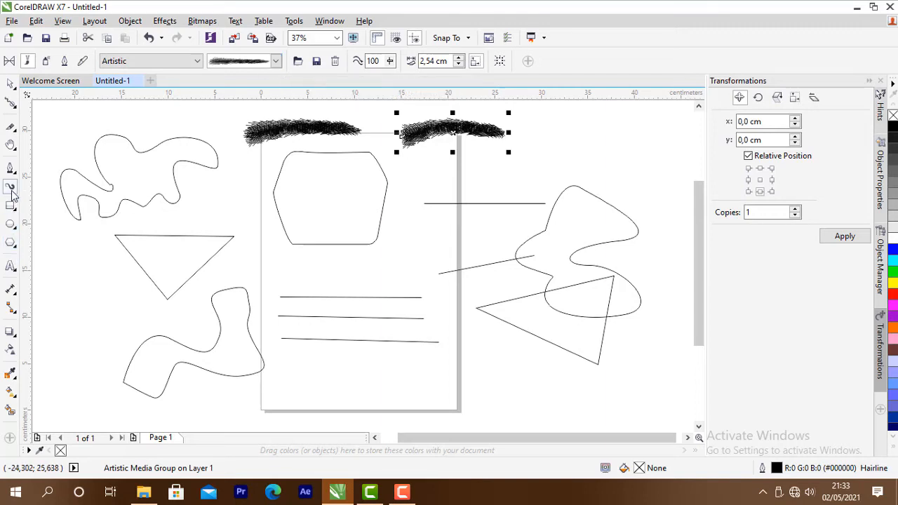
pyautogui.click(276, 61)
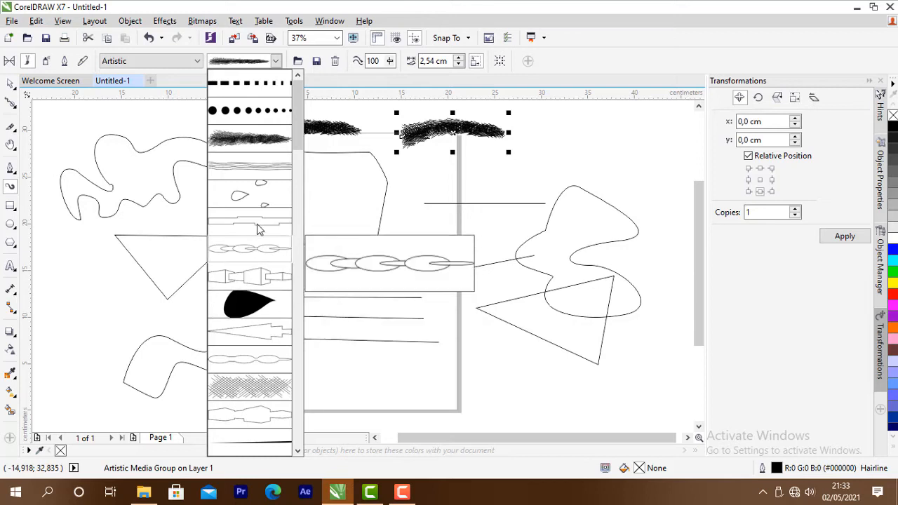
pyautogui.click(249, 110)
pyautogui.moveTo(488, 185); pyautogui.dragTo(582, 165)
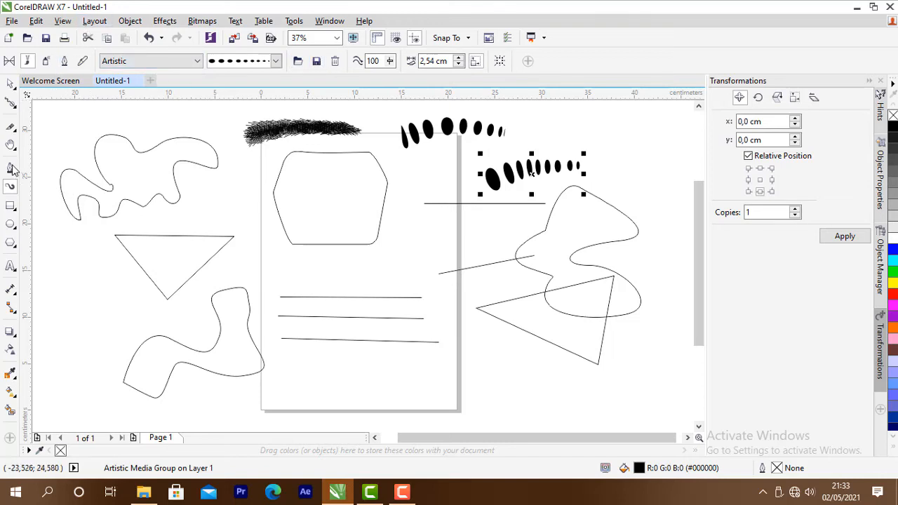
# Draw two upright rectangles around the Freehand triangle's lower left, the smaller about 3.2 by 4.5 cm, and a 4.4 cm square near the page's bottom edge.
pyautogui.click(13, 209)
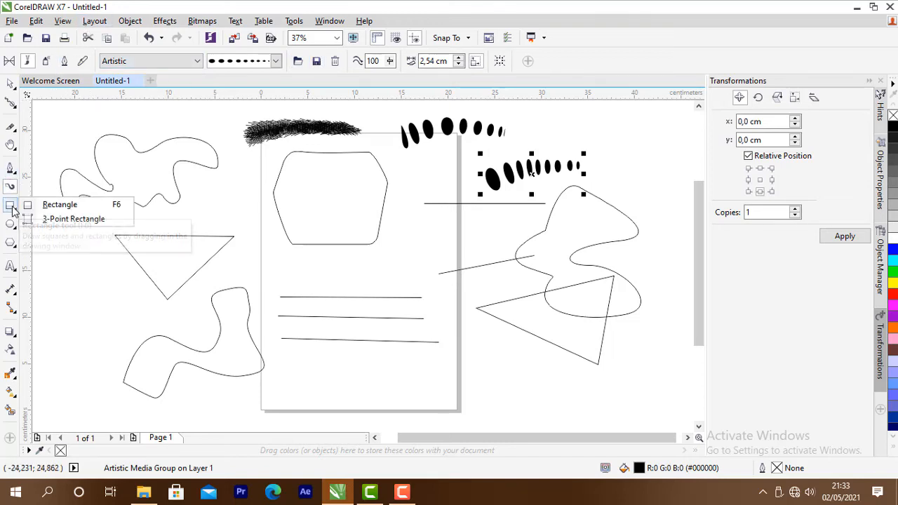
pyautogui.click(60, 204)
pyautogui.moveTo(62, 258); pyautogui.dragTo(154, 336)
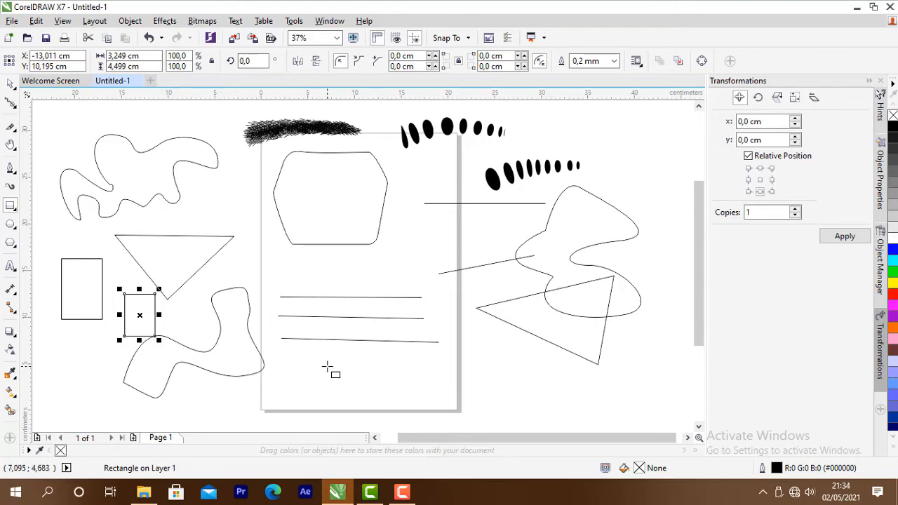
pyautogui.moveTo(327, 366)
pyautogui.mouseDown()
pyautogui.moveTo(386, 416)
pyautogui.moveTo(341, 380)
pyautogui.moveTo(360, 399)
pyautogui.moveTo(348, 400)
pyautogui.moveTo(358, 396)
pyautogui.moveTo(366, 415)
pyautogui.moveTo(357, 400)
pyautogui.moveTo(368, 407)
pyautogui.mouseUp()
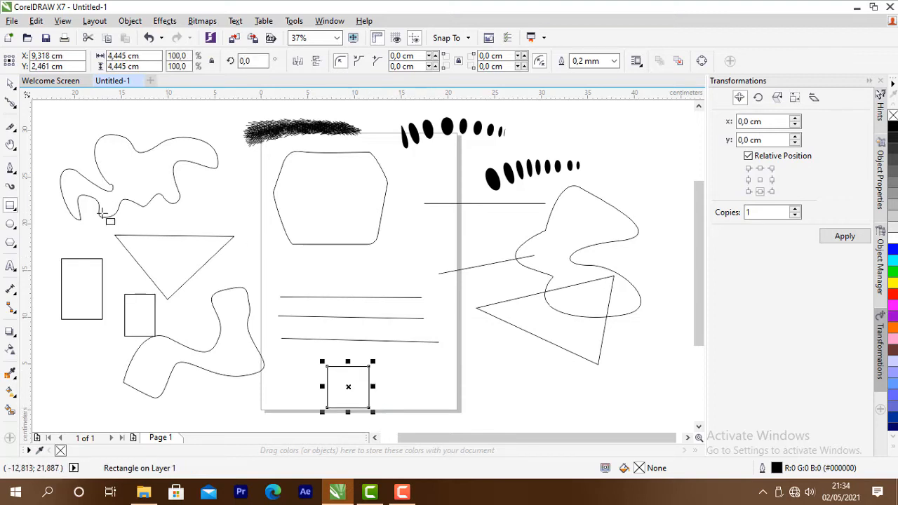
# Draw an ellipse about 7.5 by 6.1 cm beside the page's lower-right edge and another about 5.9 by 6.1 cm below the larger rectangle.
pyautogui.click(18, 232)
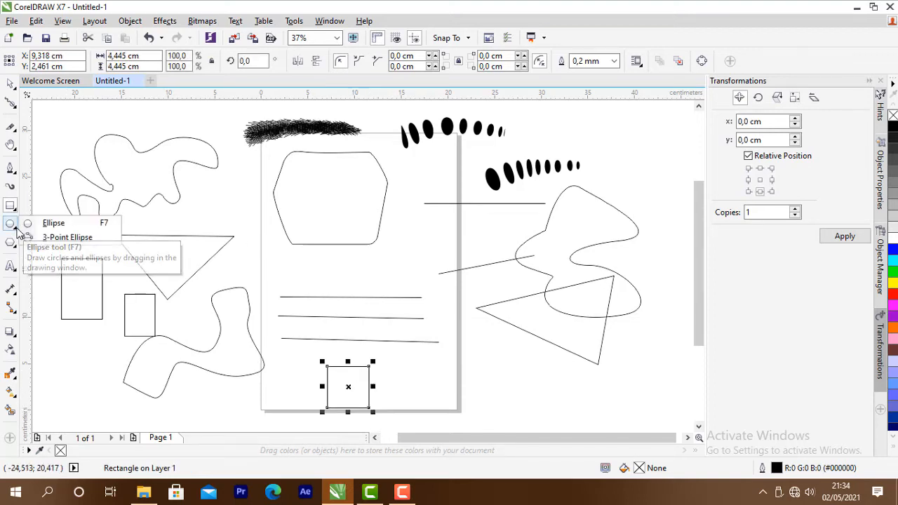
pyautogui.click(50, 223)
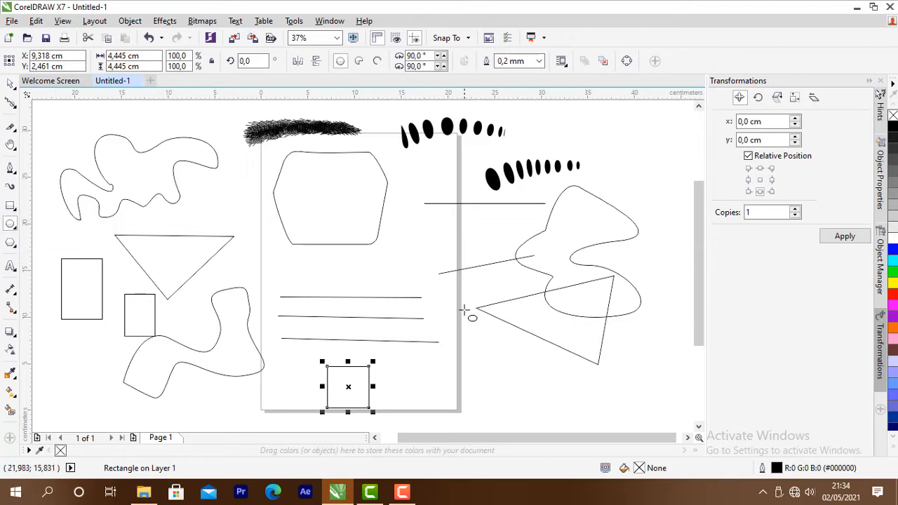
pyautogui.moveTo(462, 338); pyautogui.dragTo(532, 396)
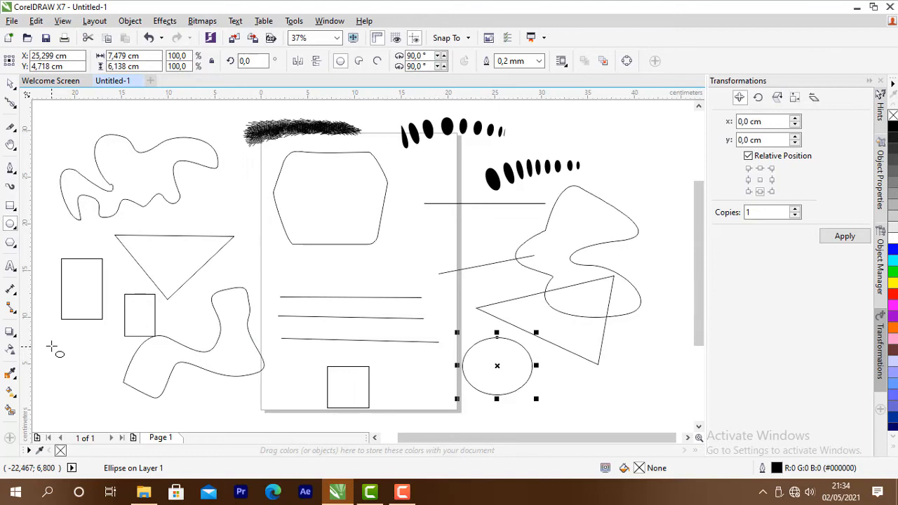
pyautogui.moveTo(51, 346); pyautogui.dragTo(105, 404)
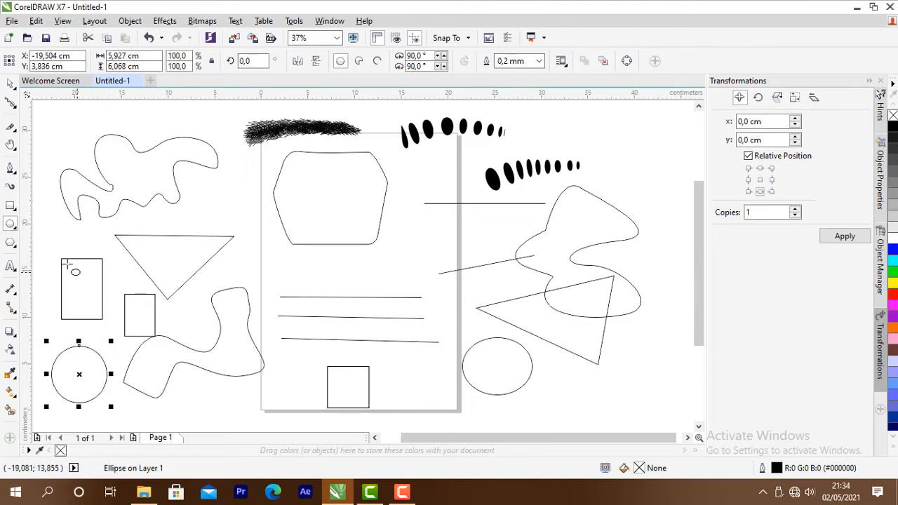
# Delete all the shapes left of the page, plus the three lines, the square and the ellipse around the page's lower half.
pyautogui.click(17, 251)
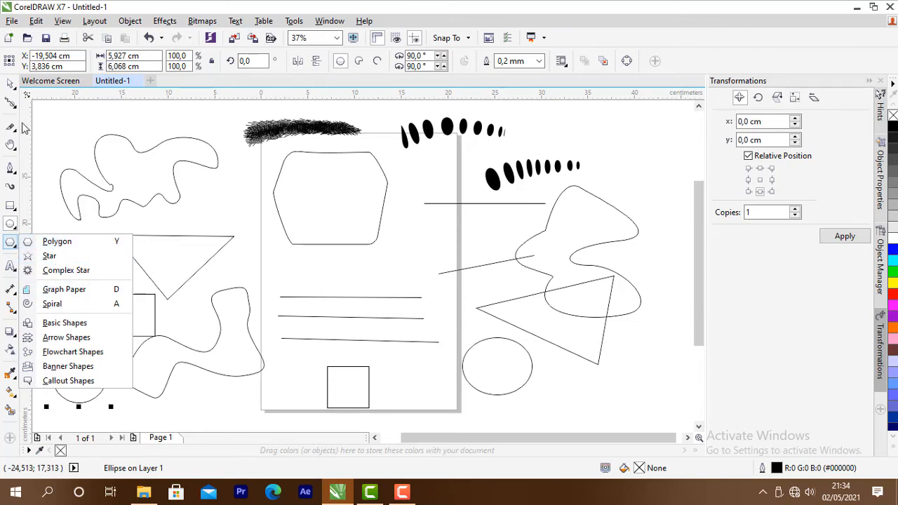
pyautogui.click(14, 86)
pyautogui.click(12, 84)
pyautogui.moveTo(49, 120); pyautogui.dragTo(267, 392)
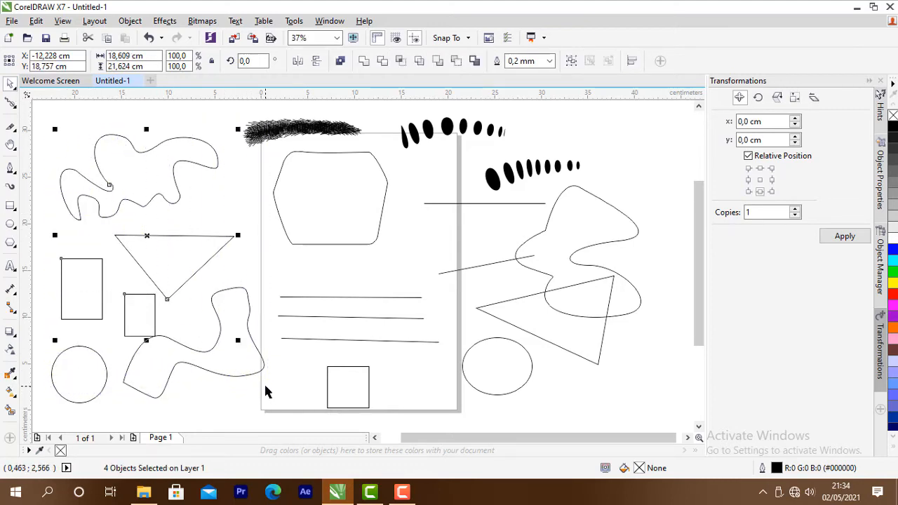
pyautogui.press('Delete')
pyautogui.moveTo(49, 257)
pyautogui.mouseDown()
pyautogui.moveTo(175, 357)
pyautogui.moveTo(551, 398)
pyautogui.moveTo(566, 414)
pyautogui.mouseUp()
pyautogui.press('Delete')
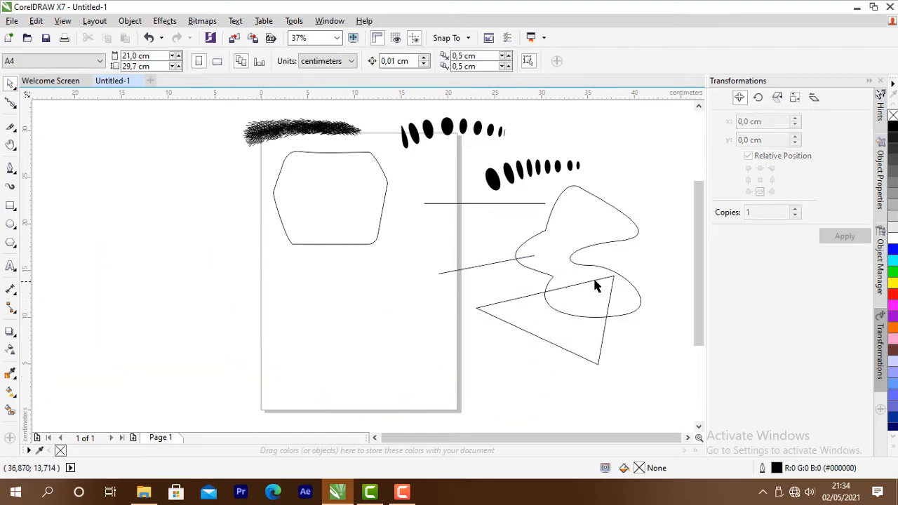
# Draw a five-sided polygon about 7.7 by 8 cm left of the page, level with the rounded six-sided shape.
pyautogui.click(15, 244)
pyautogui.click(60, 242)
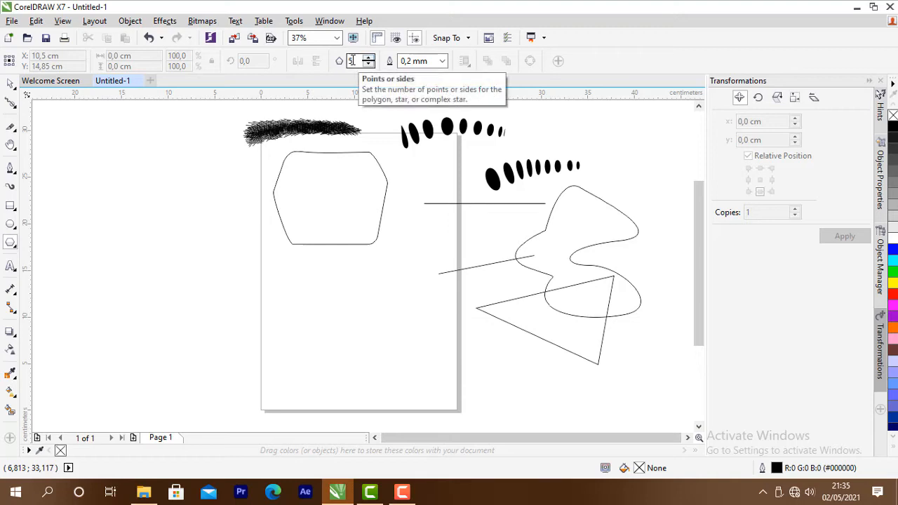
pyautogui.moveTo(144, 188); pyautogui.dragTo(220, 277)
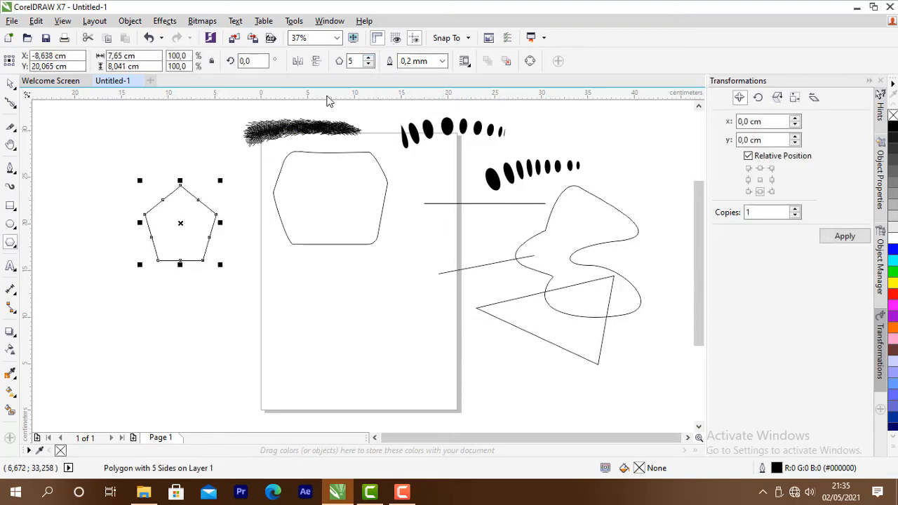
# Set the number of sides of the polygon left of the page to 12.
pyautogui.click(369, 62)
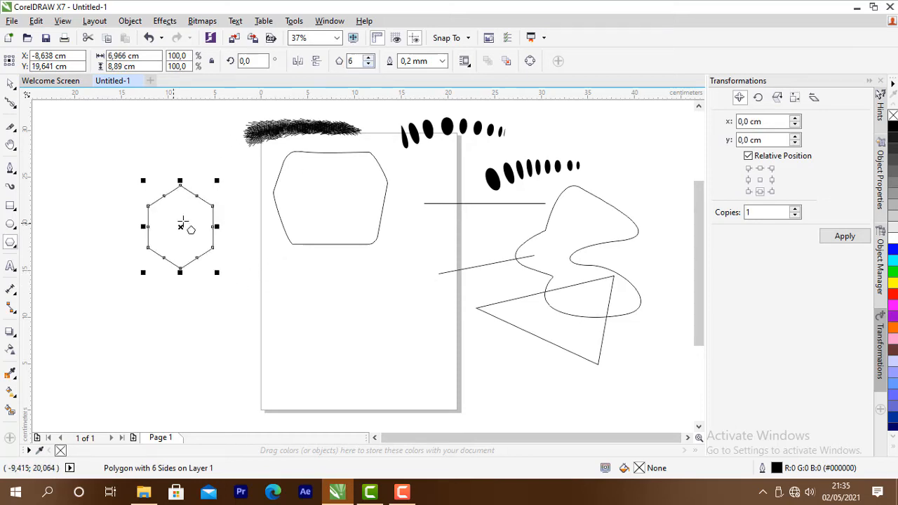
pyautogui.click(369, 61)
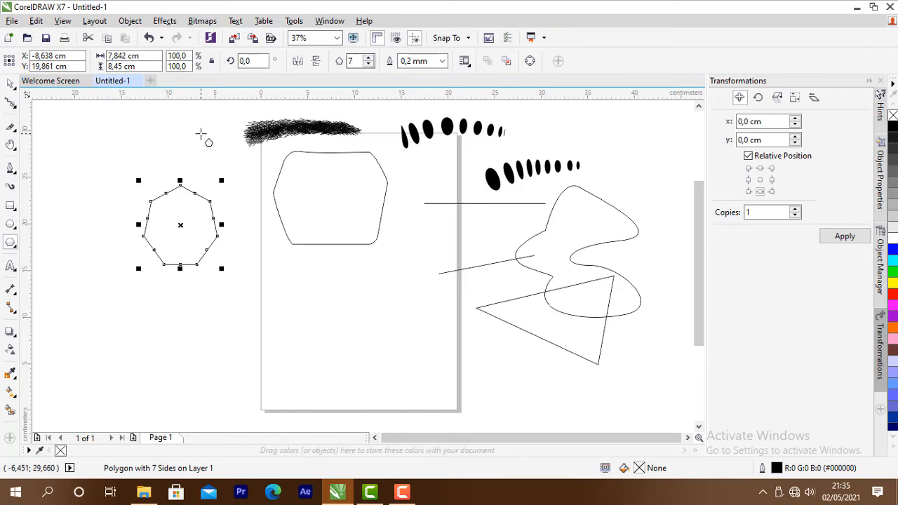
pyautogui.click(370, 61)
pyautogui.click(370, 61)
pyautogui.click(370, 61)
pyautogui.click(369, 61)
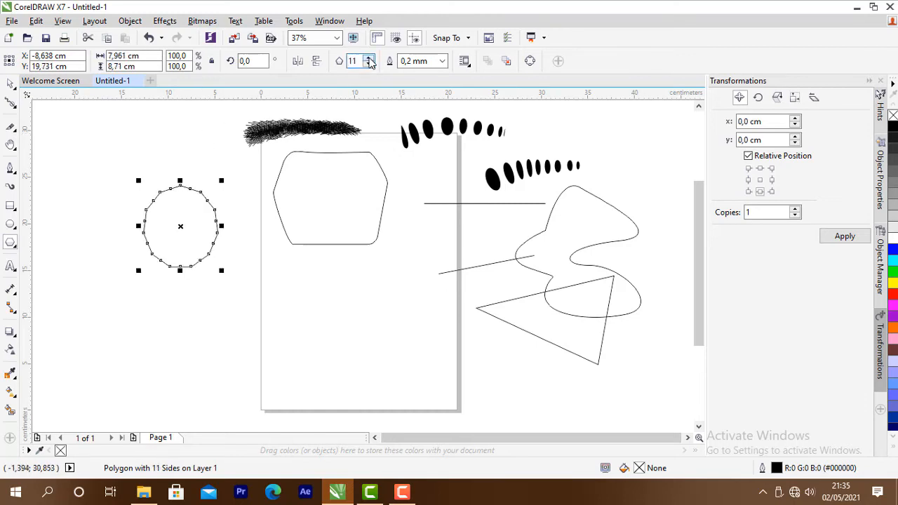
pyautogui.click(370, 61)
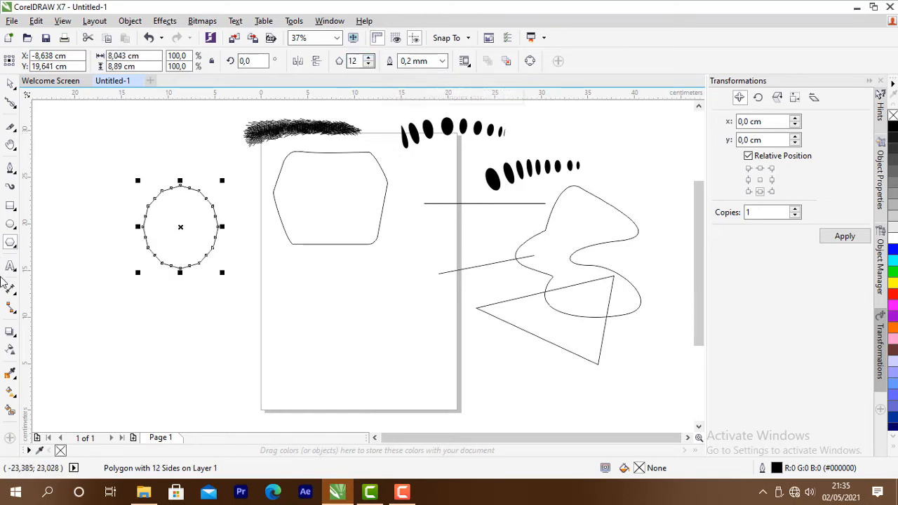
# Draw a five-pointed star about 7.6 by 6.8 cm below the polygon at the page's left edge and set its points to 9.
pyautogui.click(14, 249)
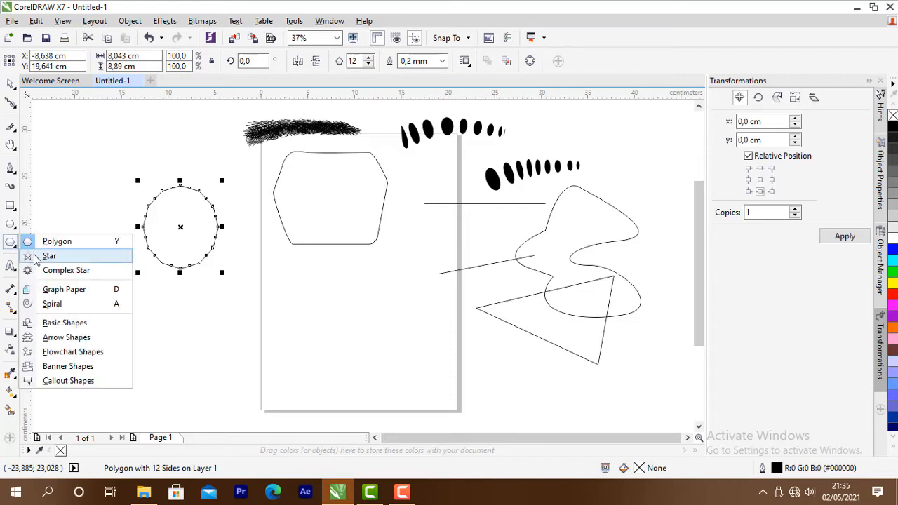
pyautogui.click(45, 255)
pyautogui.moveTo(193, 280); pyautogui.dragTo(270, 348)
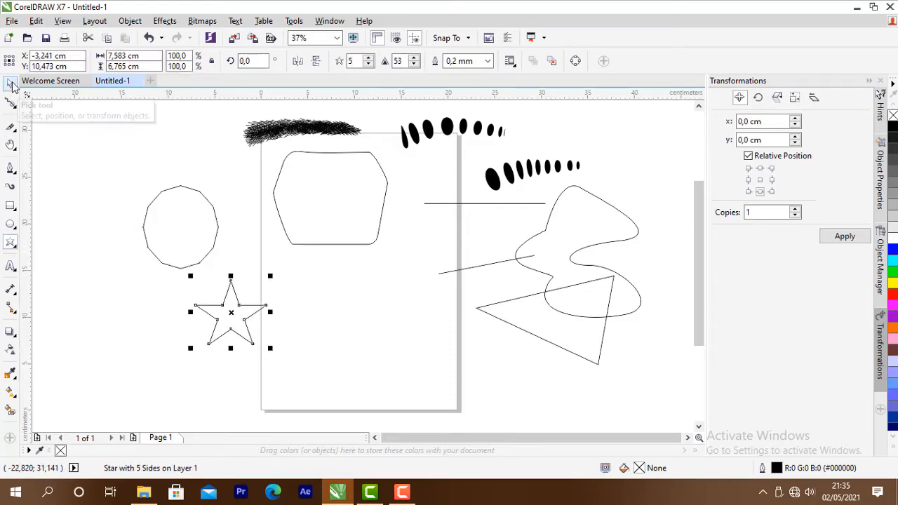
pyautogui.click(369, 58)
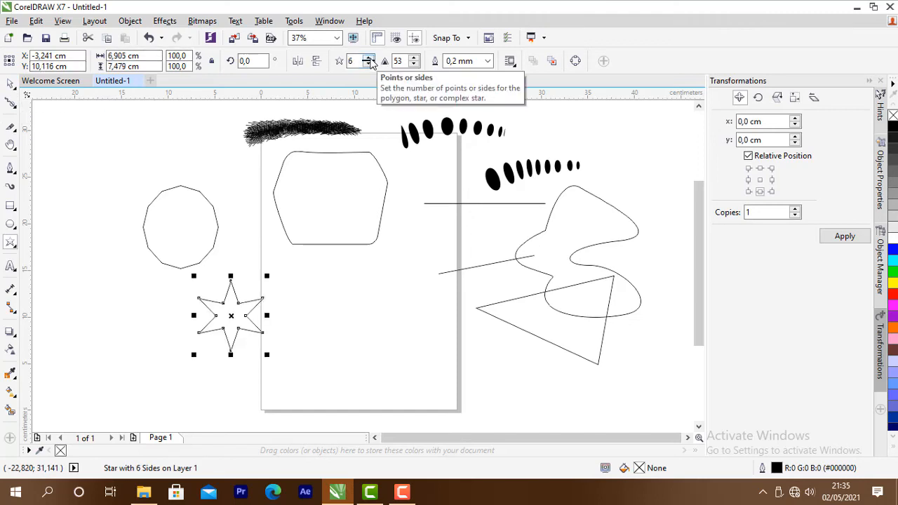
pyautogui.click(369, 58)
pyautogui.click(369, 58)
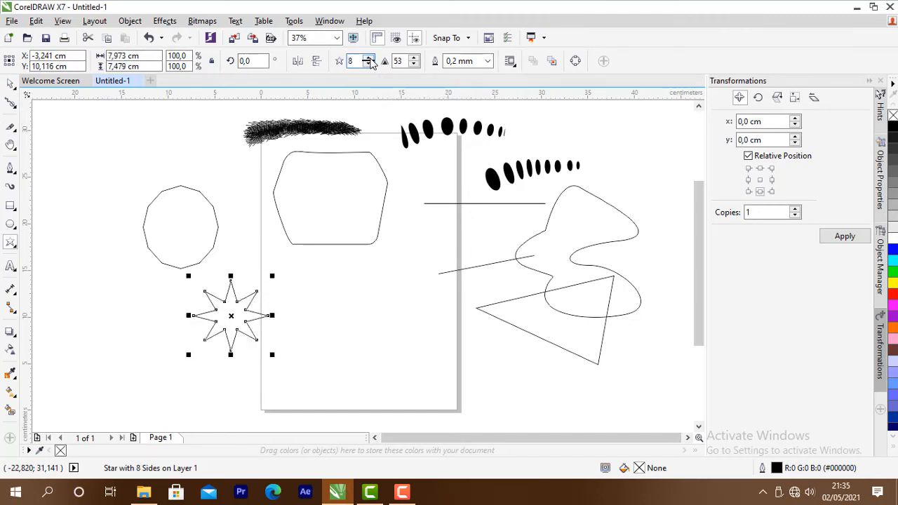
pyautogui.click(369, 59)
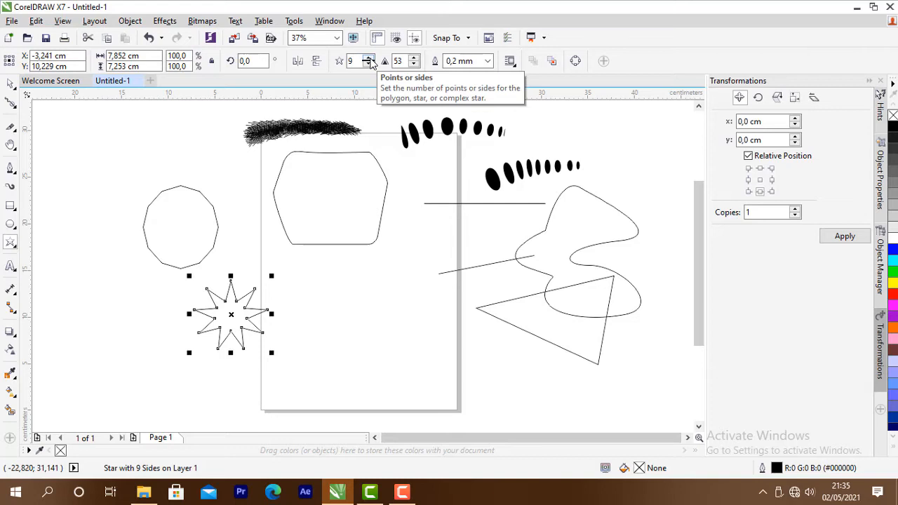
# Draw a complex star about 11.8 by 10.5 cm in the page's lower half and set its points to 7.
pyautogui.click(12, 245)
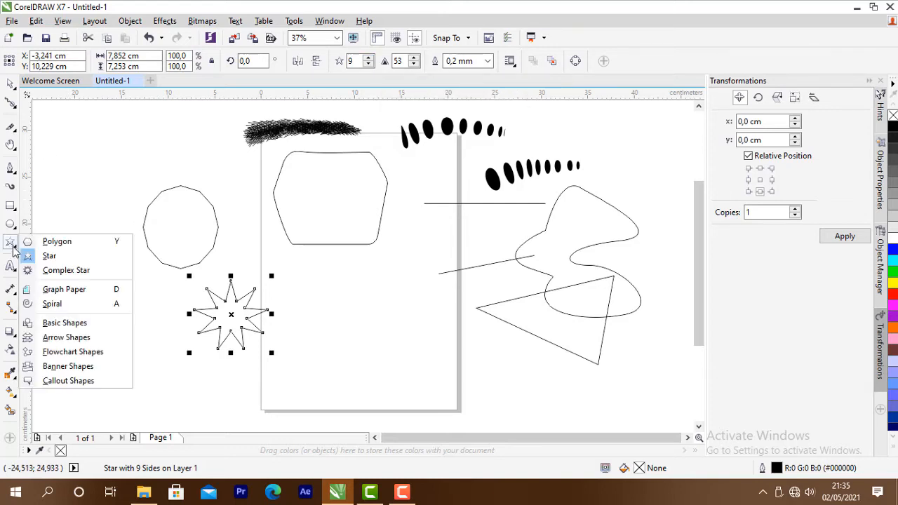
pyautogui.click(58, 270)
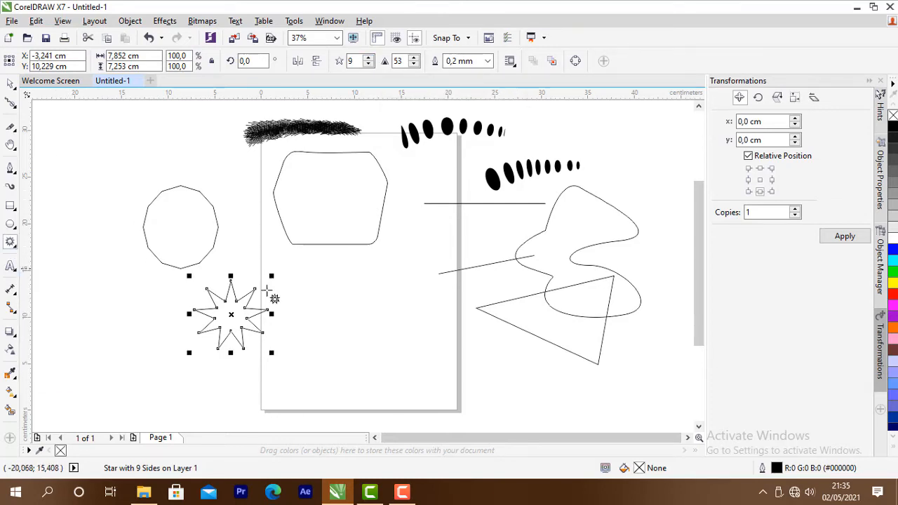
pyautogui.moveTo(300, 279); pyautogui.dragTo(421, 388)
pyautogui.click(368, 65)
pyautogui.click(368, 65)
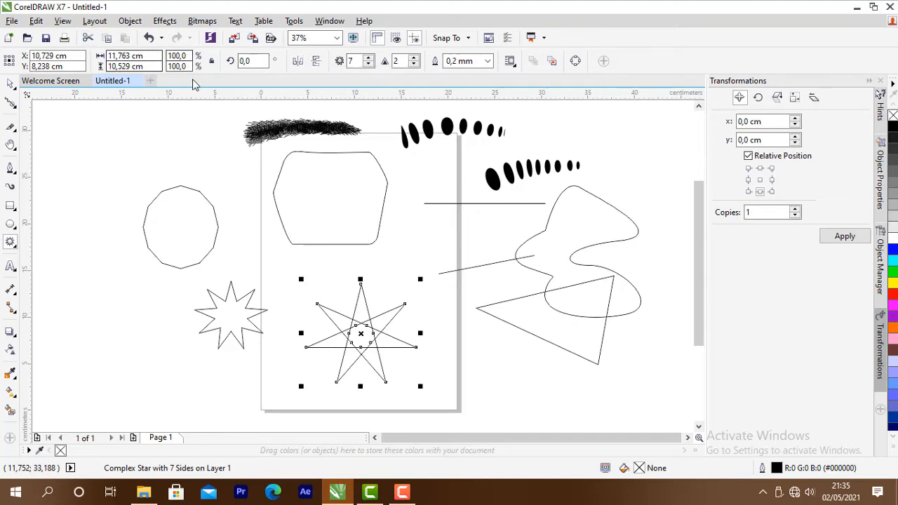
# Draw two basic shapes left of the page: a parallelogram about 7.3 by 8 cm and, above it, a trapezoid about 6.4 by 8.1 cm.
pyautogui.click(15, 248)
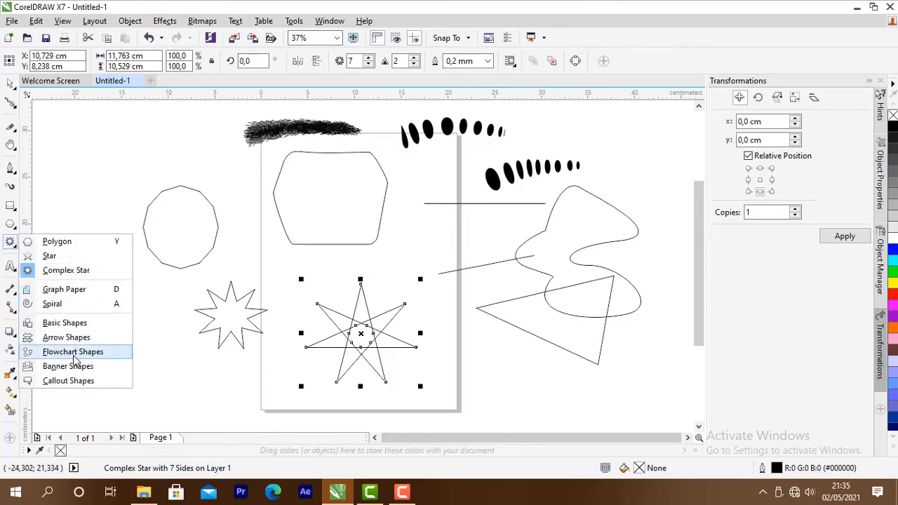
pyautogui.click(42, 323)
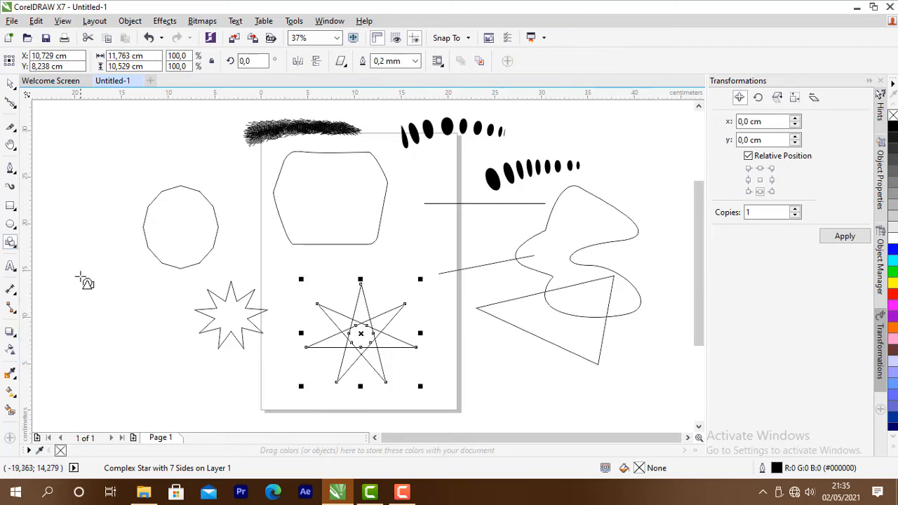
pyautogui.moveTo(78, 268); pyautogui.dragTo(155, 351)
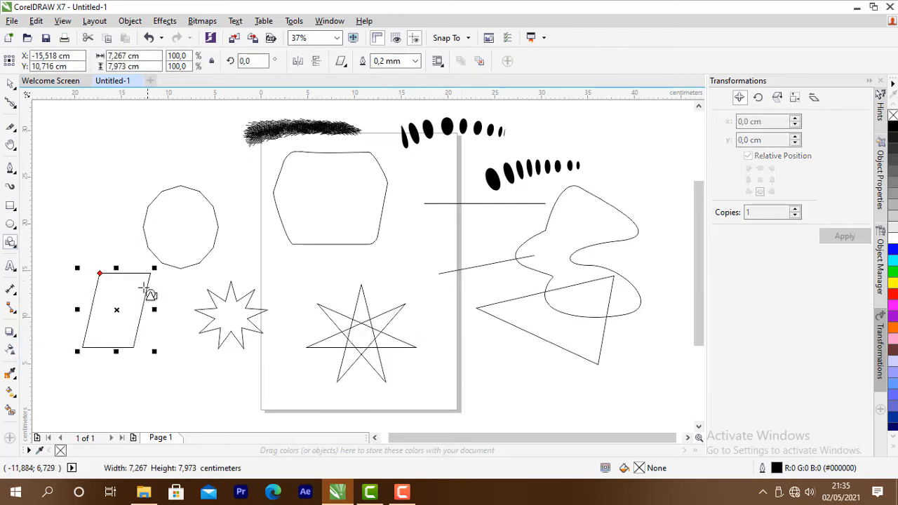
pyautogui.click(344, 64)
pyautogui.click(363, 83)
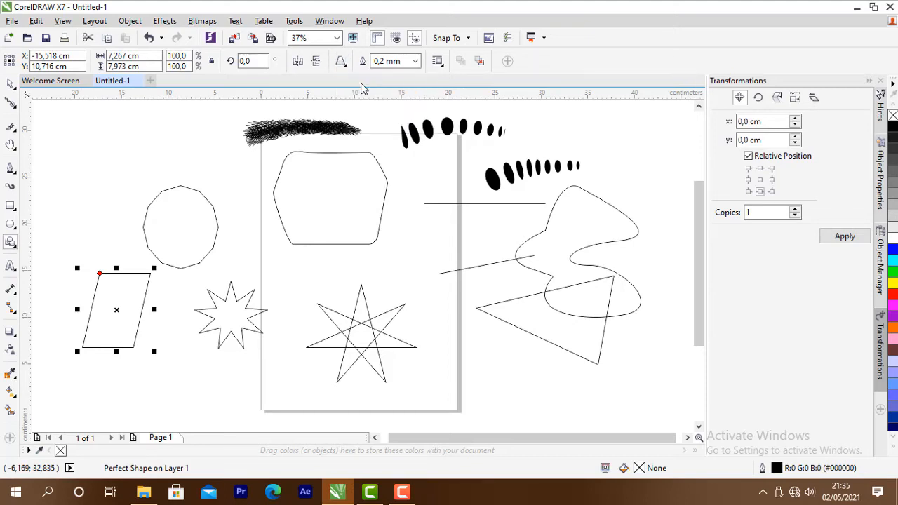
pyautogui.moveTo(72, 132); pyautogui.dragTo(140, 215)
# Draw a heart basic shape about 8.5 by 7.2 cm between the trapezoid and the page's upper-left corner.
pyautogui.click(344, 61)
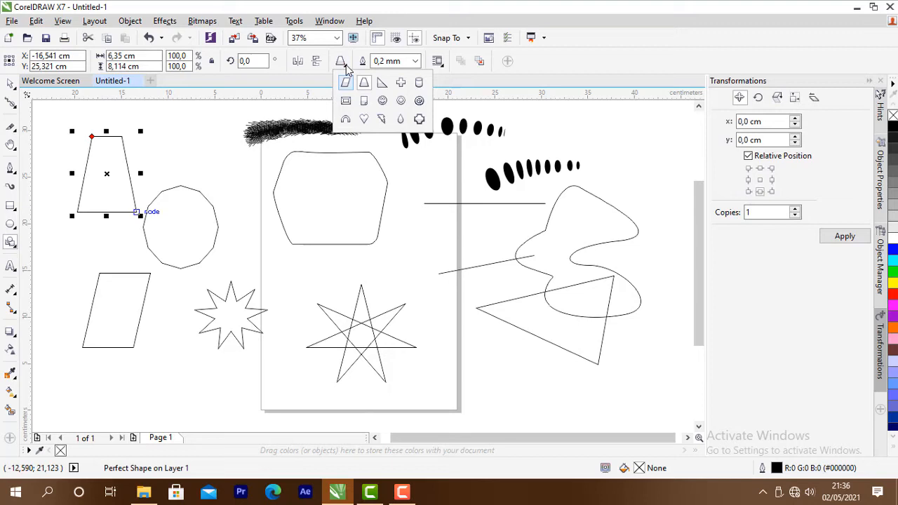
pyautogui.click(364, 119)
pyautogui.moveTo(179, 138); pyautogui.dragTo(268, 214)
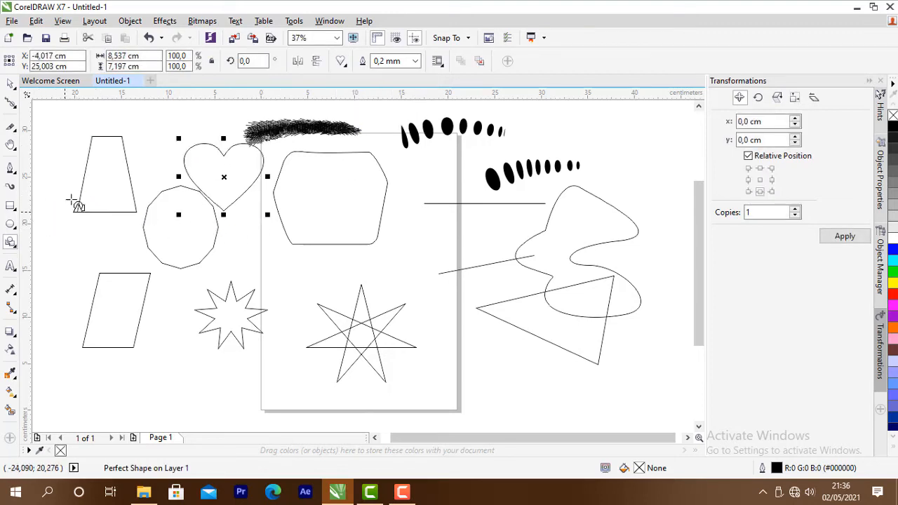
# Draw a bent upward arrow shape about 5.7 by 6.4 cm near the page's right edge, above the complex star.
pyautogui.click(18, 253)
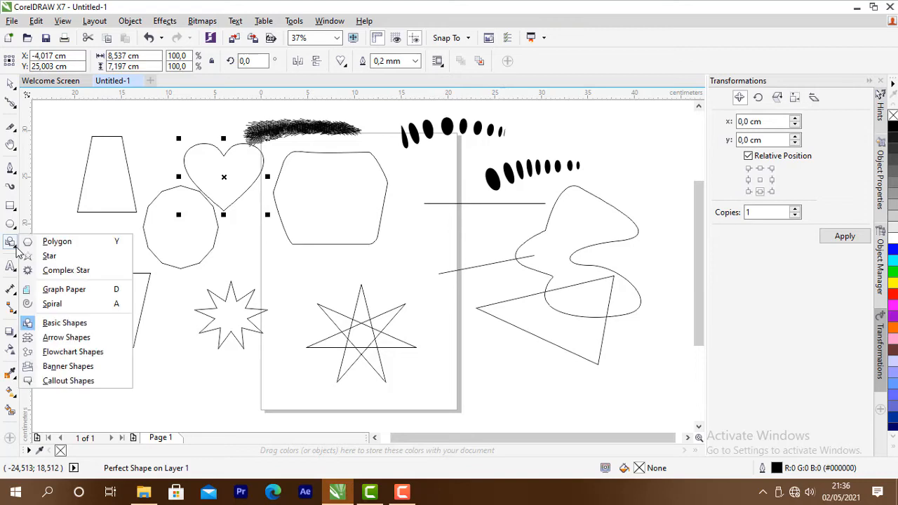
pyautogui.click(70, 337)
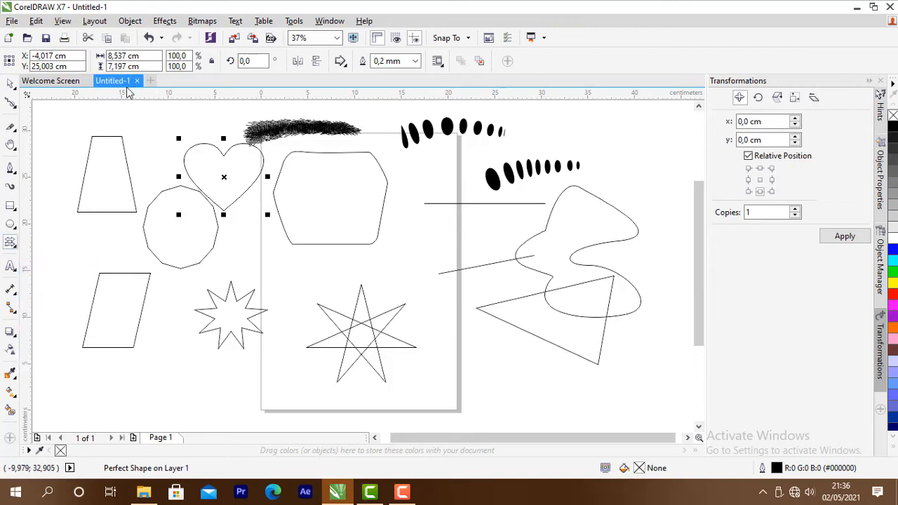
pyautogui.click(341, 62)
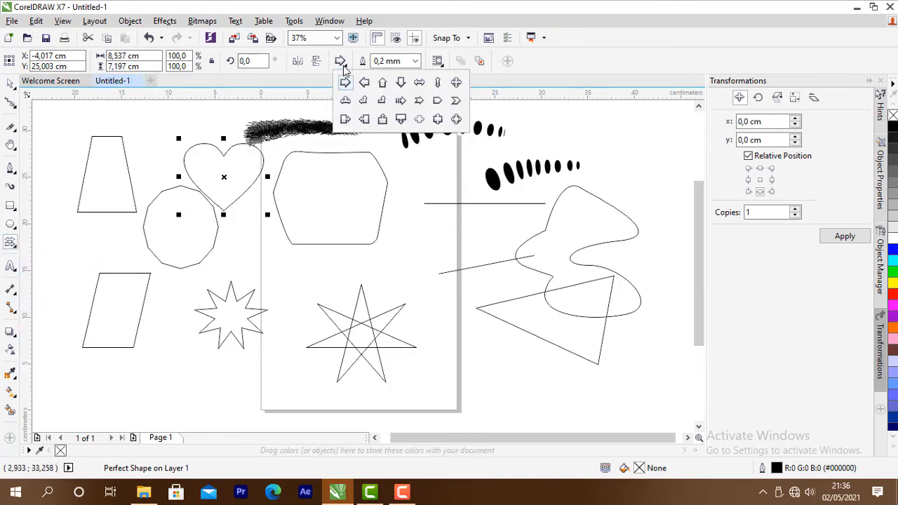
pyautogui.click(381, 100)
pyautogui.moveTo(395, 232); pyautogui.dragTo(450, 296)
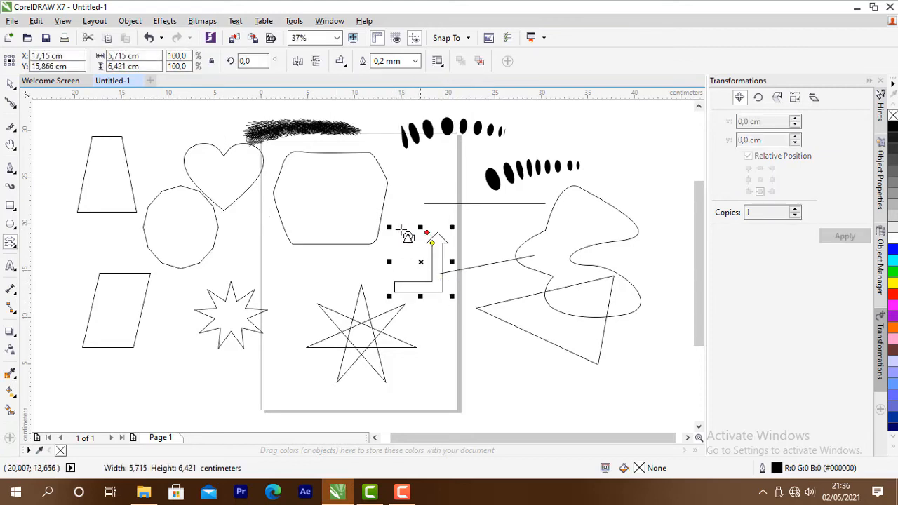
# Draw a left-pointing arrow shape about 6.8 by 2.9 cm below the rounded six-sided shape on the page.
pyautogui.click(341, 62)
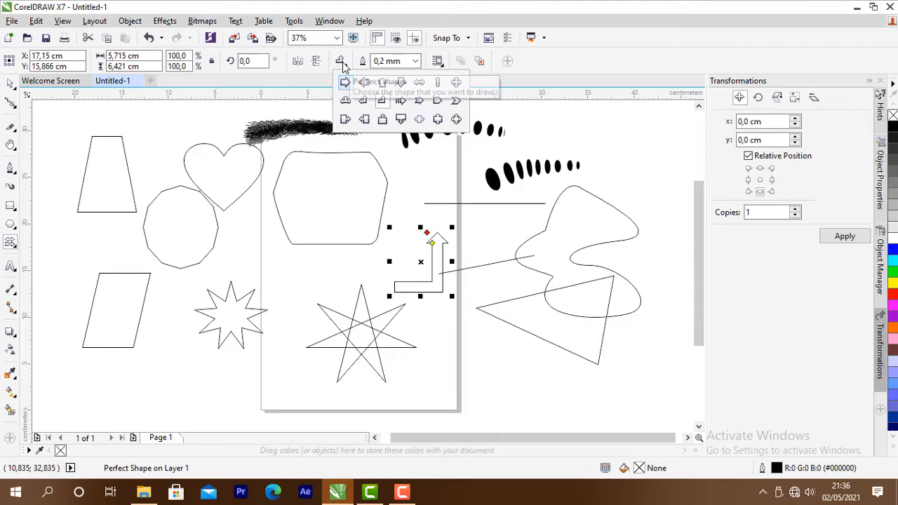
pyautogui.click(364, 82)
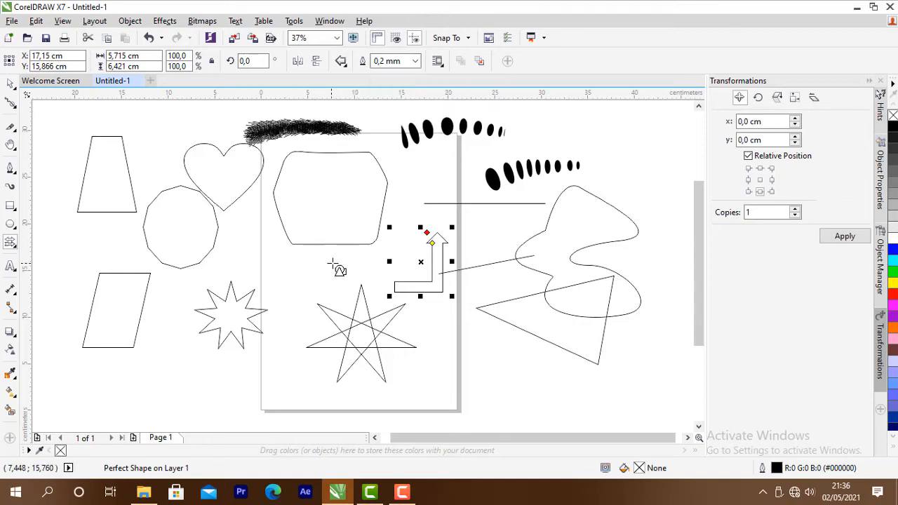
pyautogui.moveTo(336, 258); pyautogui.dragTo(264, 295)
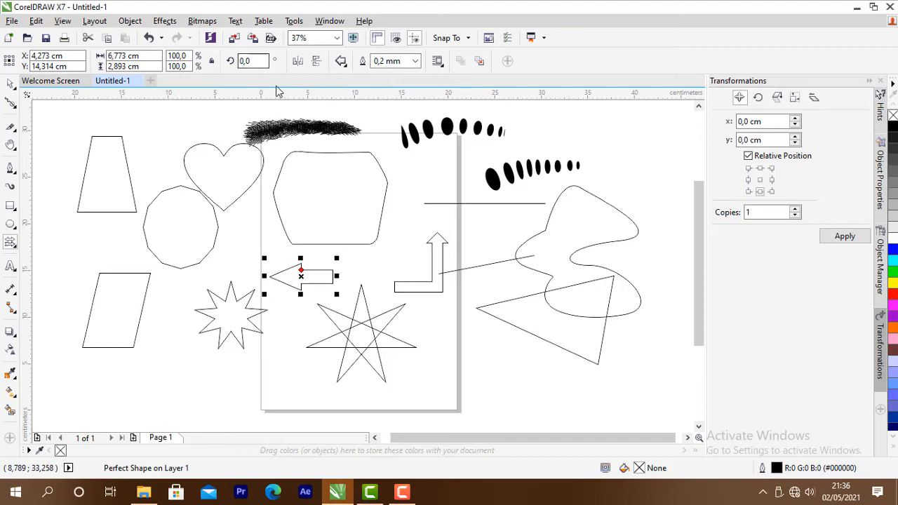
# Add the artistic text "ini contoh" beside the page's lower-right edge, below the triangle.
pyautogui.click(13, 242)
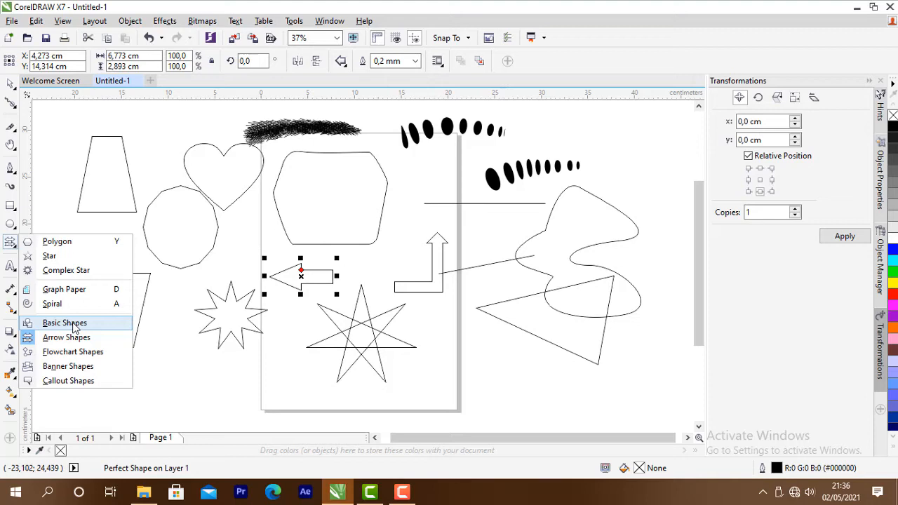
pyautogui.click(12, 270)
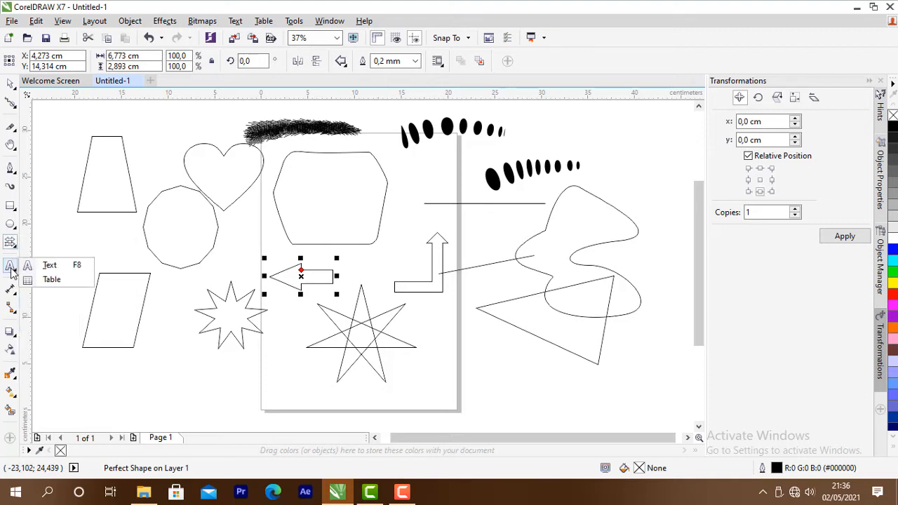
pyautogui.click(48, 266)
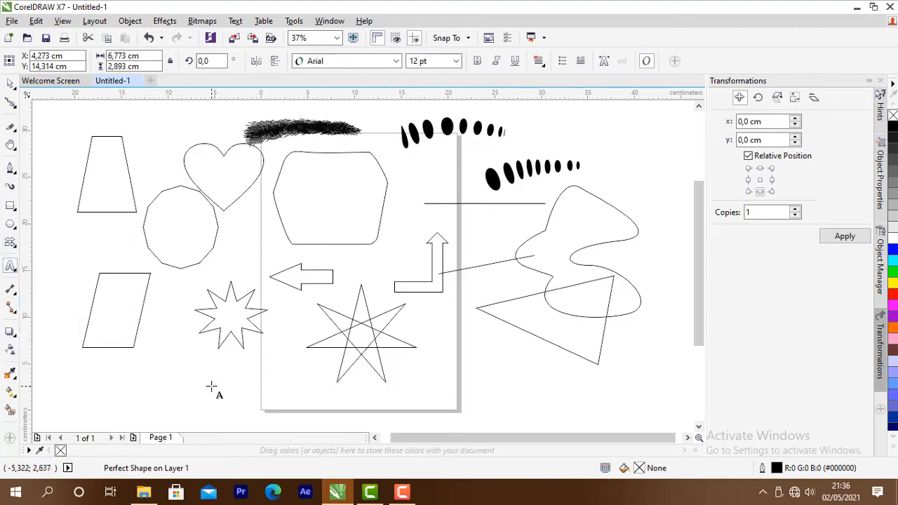
pyautogui.click(479, 379)
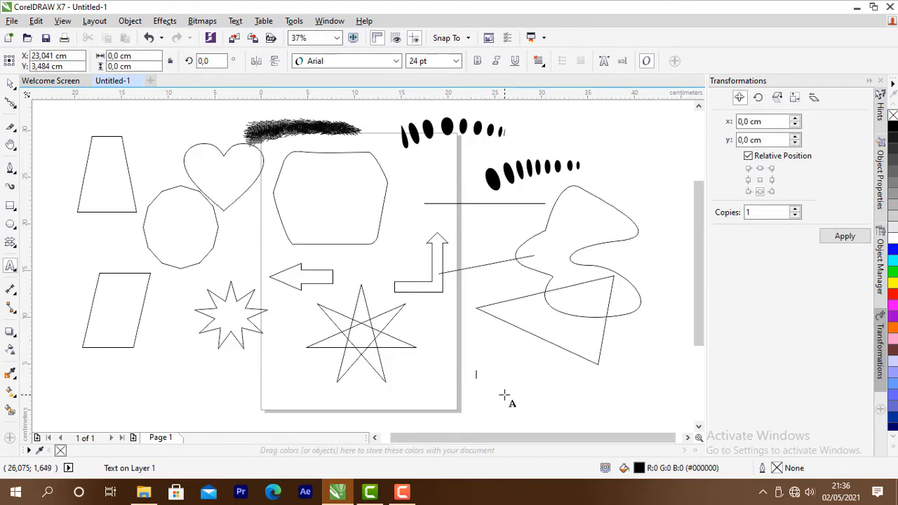
pyautogui.write('ini contoh')
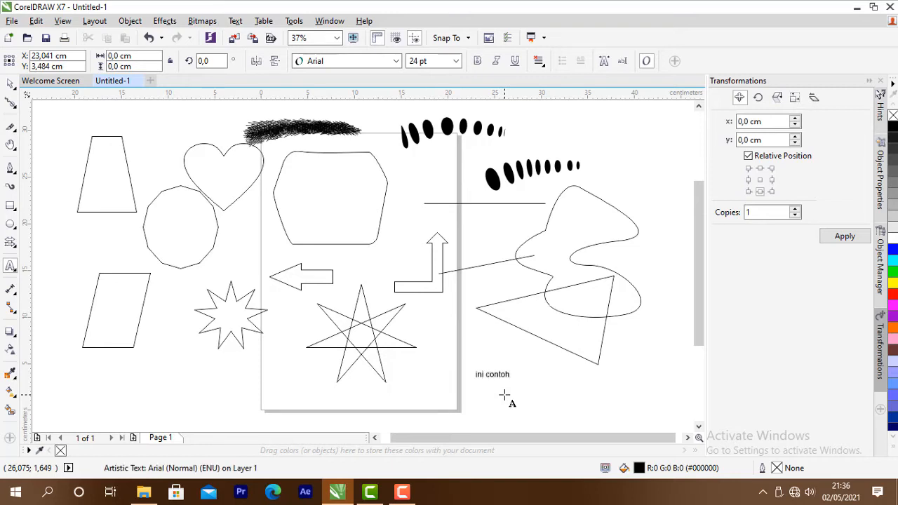
# Set the artistic text "ini contoh" in Gobold Bold at 24 pt.
pyautogui.click(10, 84)
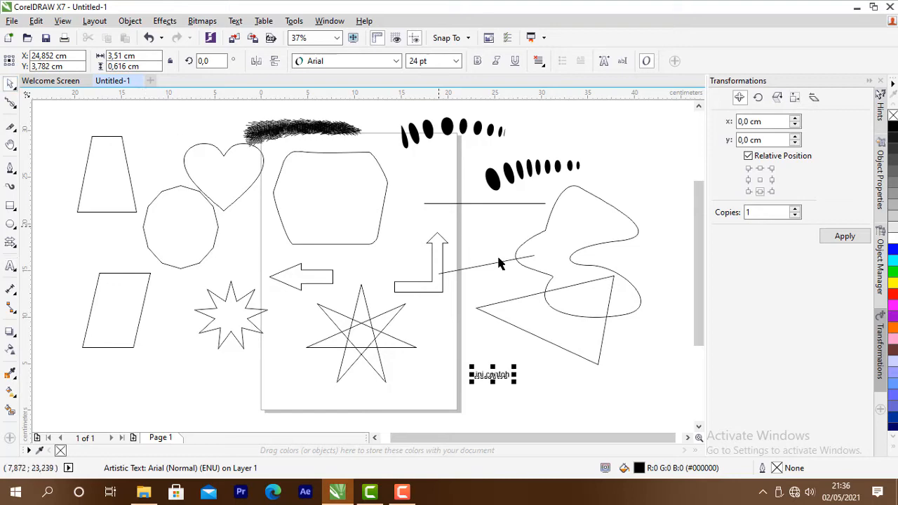
pyautogui.click(396, 61)
pyautogui.click(377, 109)
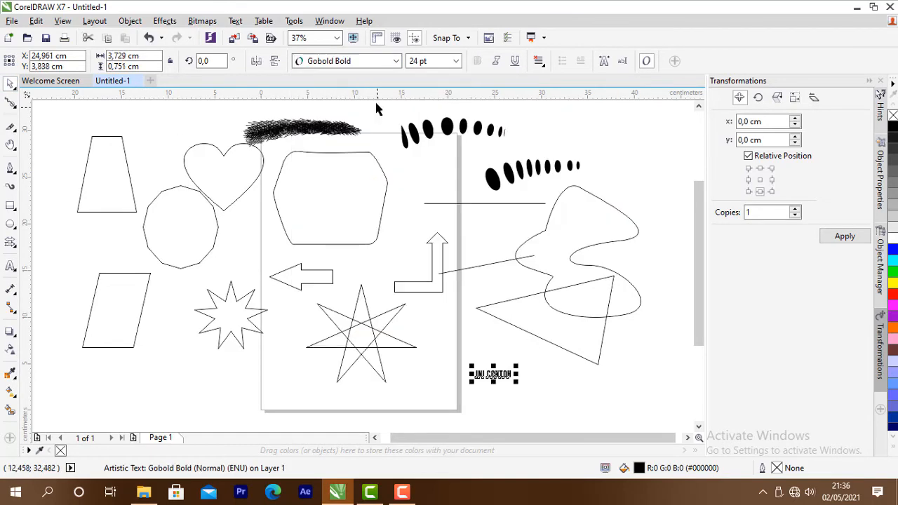
pyautogui.click(456, 61)
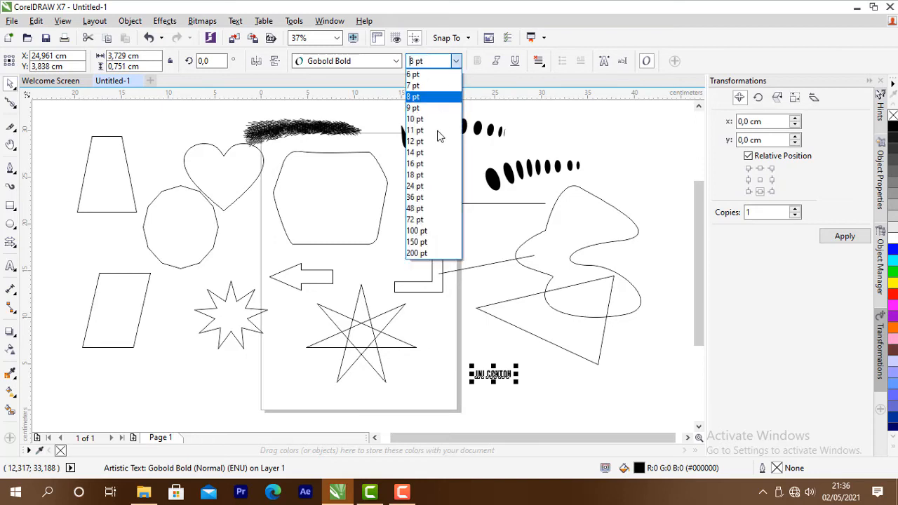
pyautogui.click(429, 187)
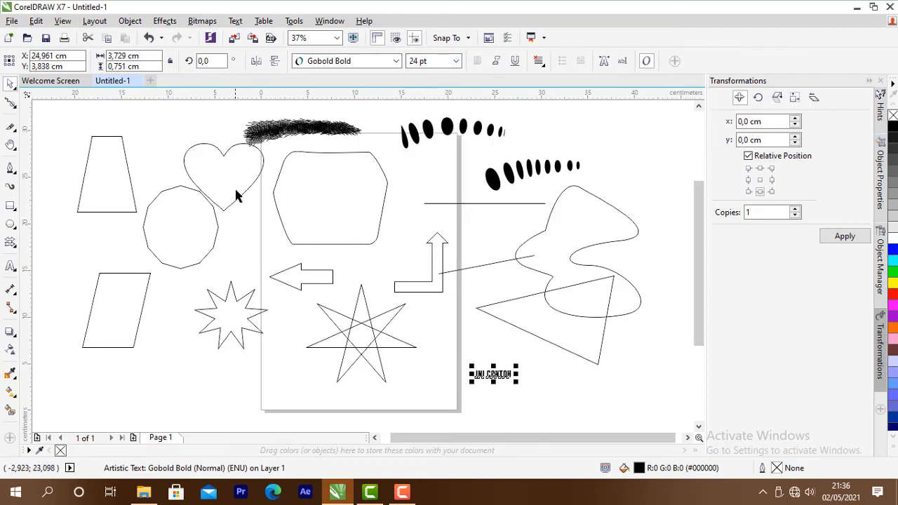
pyautogui.click(13, 294)
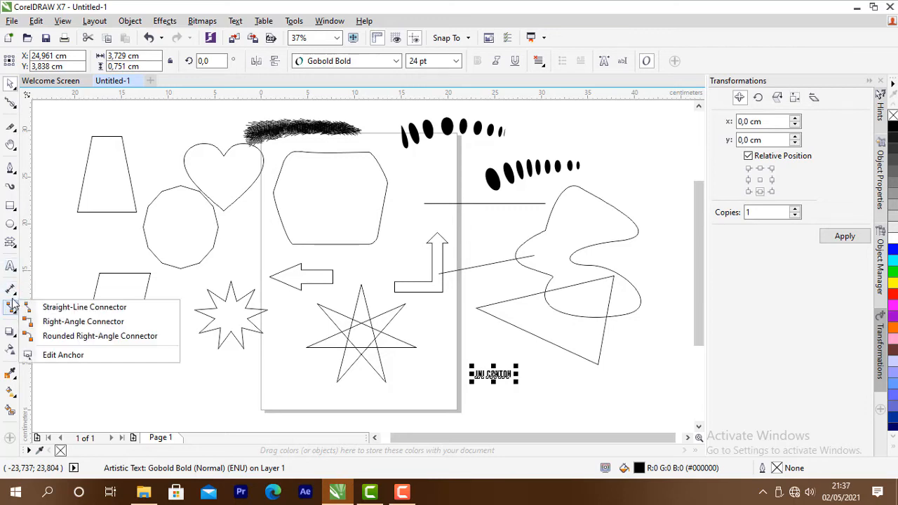
pyautogui.moveTo(12, 306)
pyautogui.moveTo(17, 335)
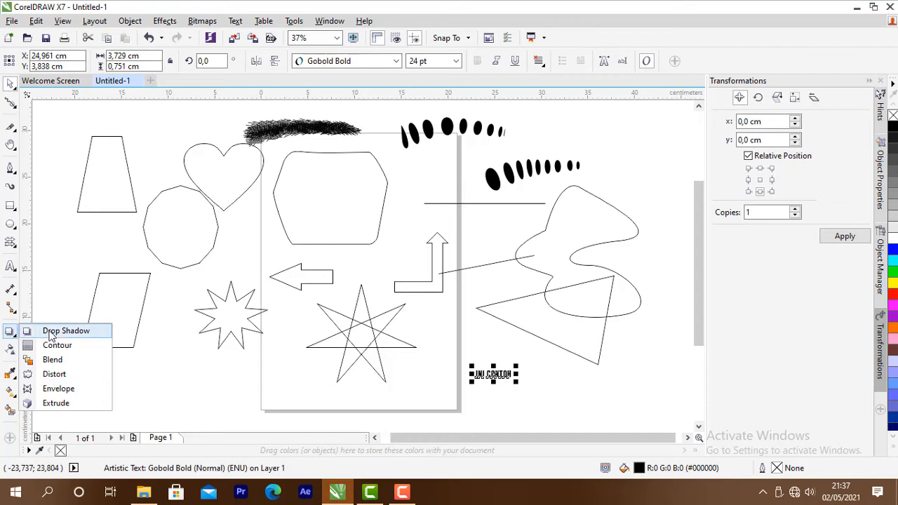
# Fill the trapezoid with black and cast a drop shadow from it toward the lower left, offset about 1.8 cm horizontally and 2 cm vertically.
pyautogui.click(96, 174)
pyautogui.click(95, 177)
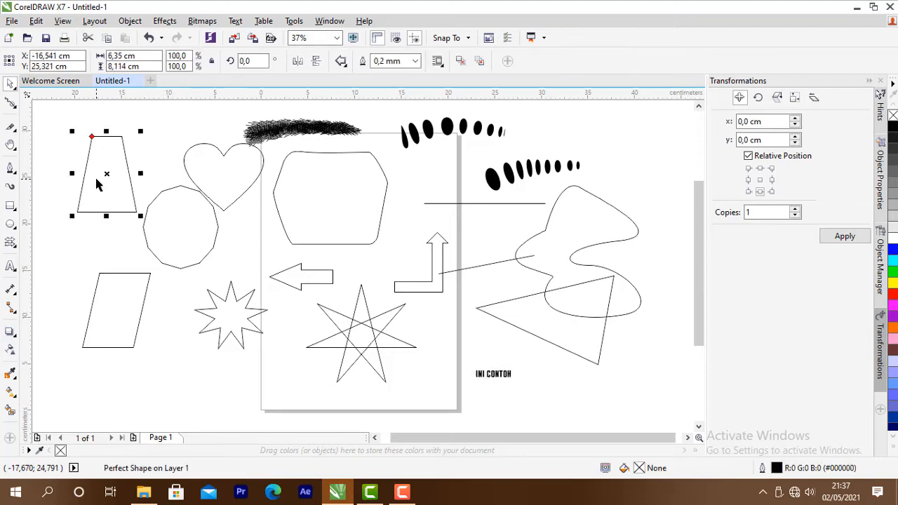
pyautogui.click(893, 129)
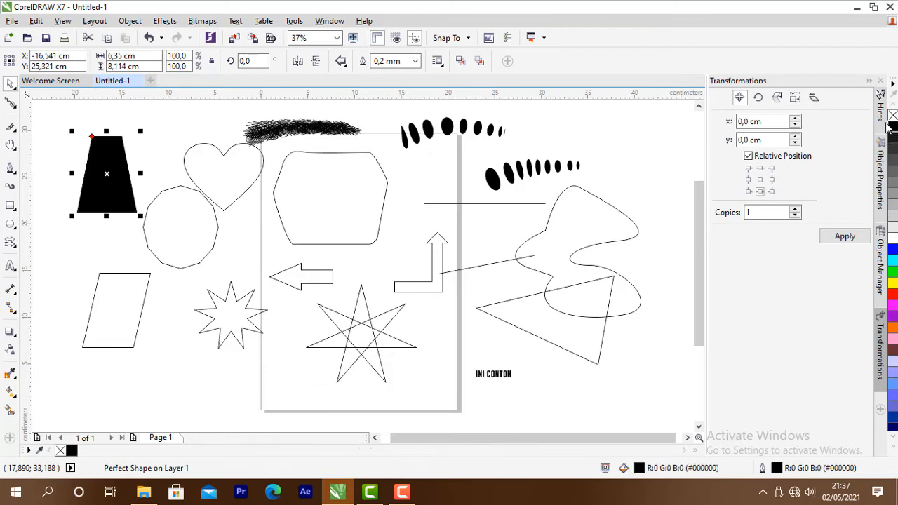
pyautogui.click(10, 333)
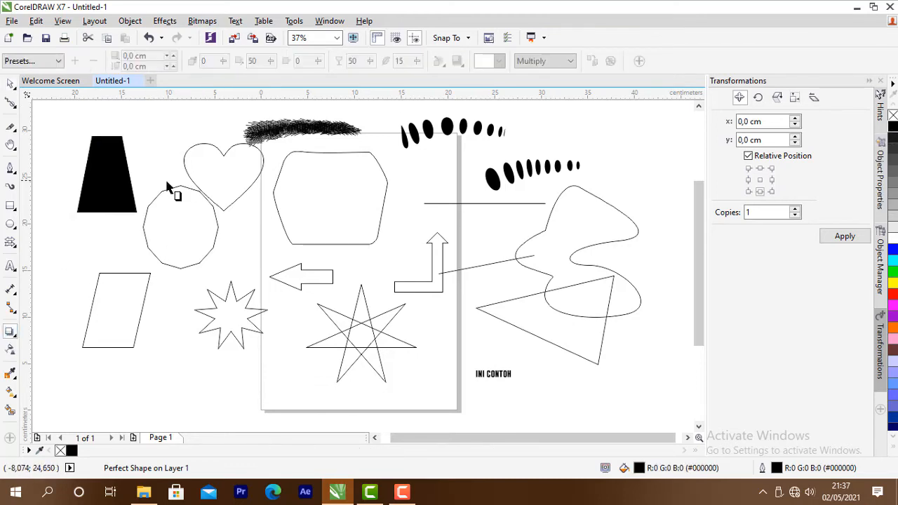
pyautogui.moveTo(106, 174); pyautogui.dragTo(59, 225)
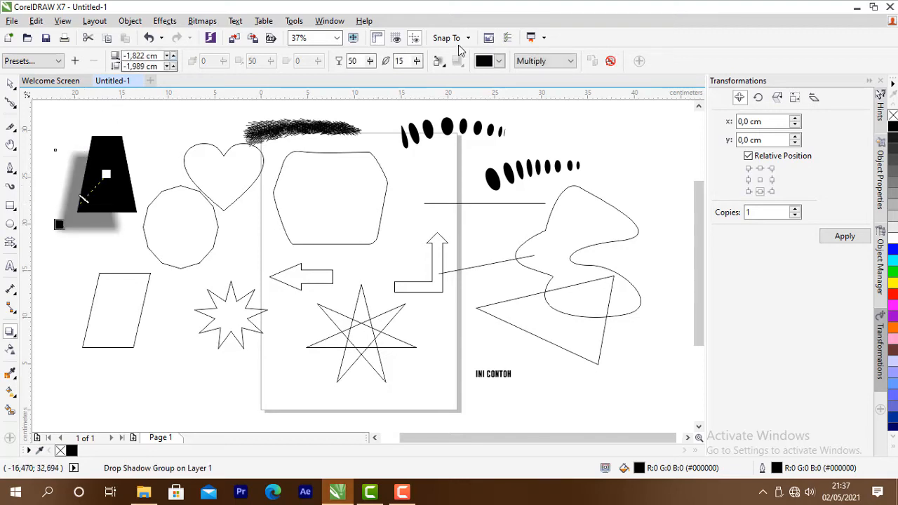
# Try red and orange as the color of the trapezoid's drop shadow, ending on orange.
pyautogui.click(499, 62)
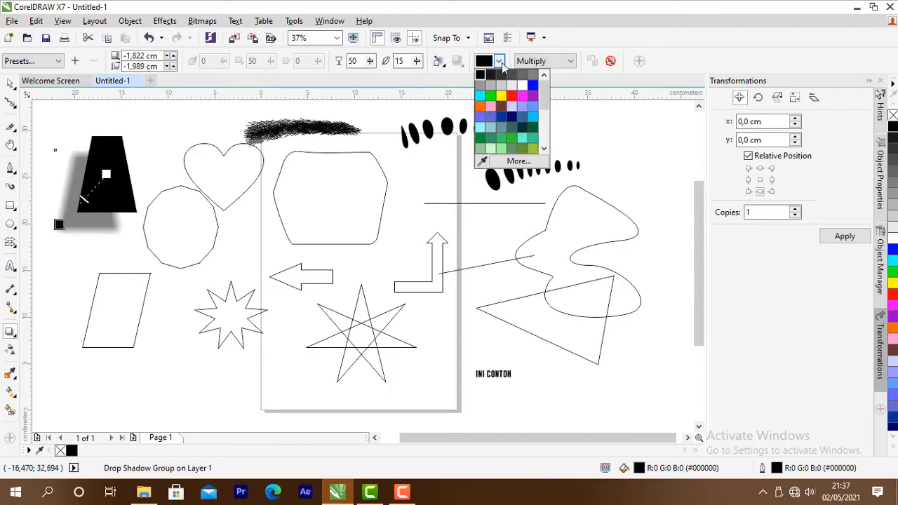
pyautogui.click(513, 99)
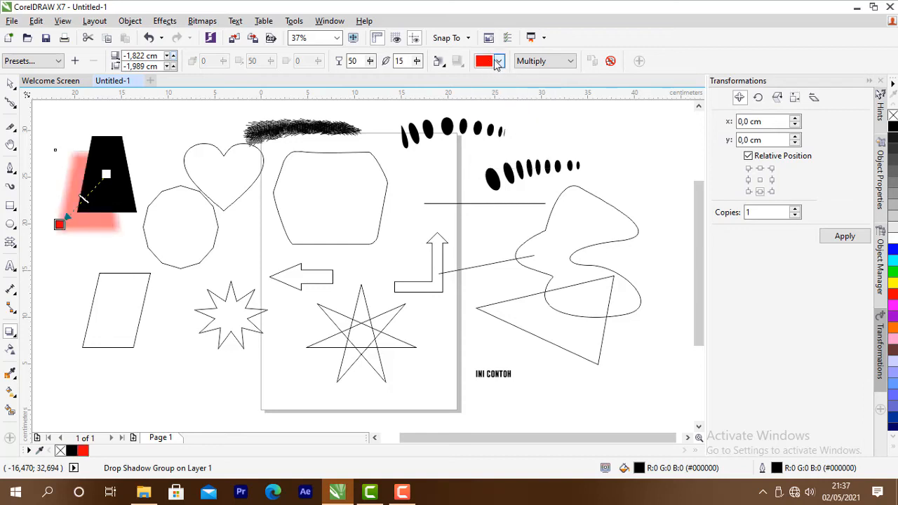
pyautogui.click(499, 62)
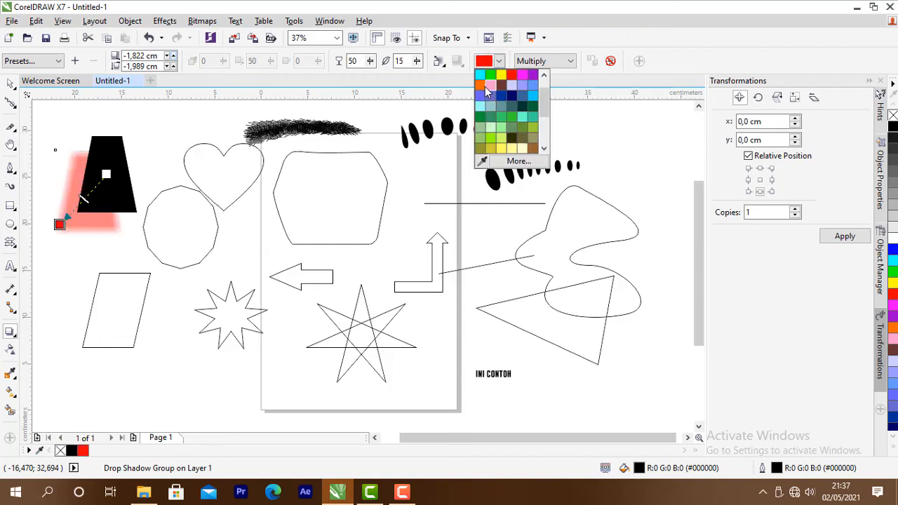
pyautogui.click(481, 85)
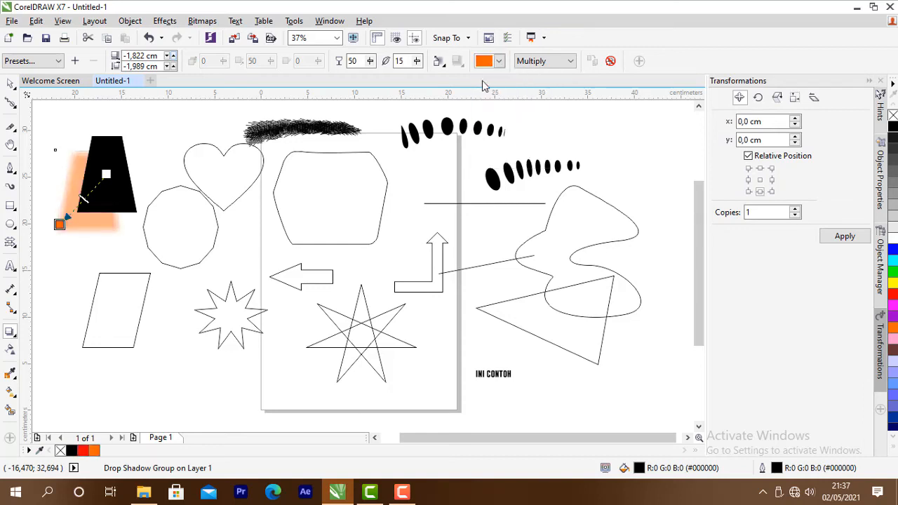
# Adjust the trapezoid's drop shadow to an opacity of 44 and a feathering of 67.
pyautogui.click(369, 62)
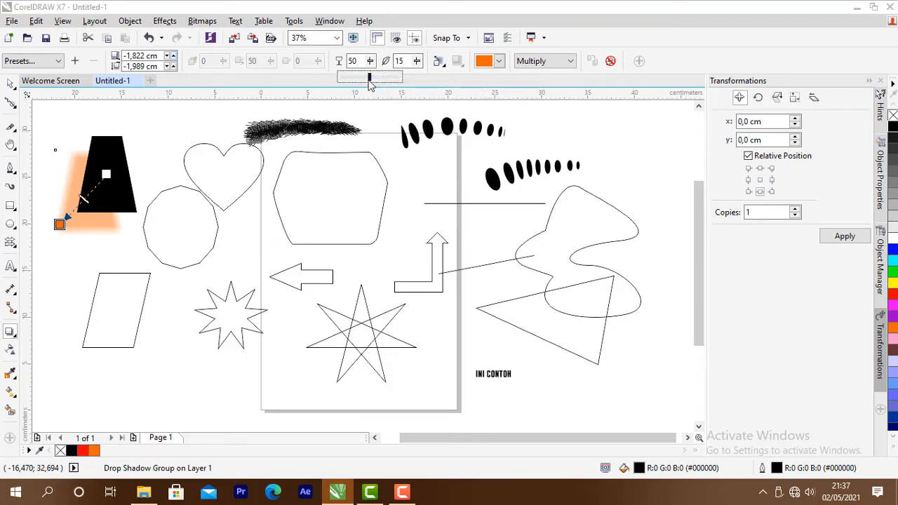
pyautogui.moveTo(370, 83); pyautogui.dragTo(359, 83)
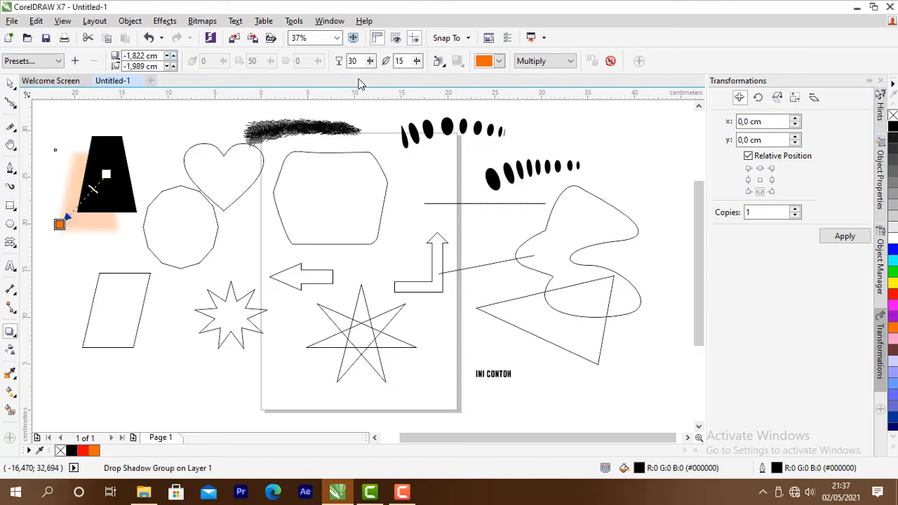
pyautogui.click(370, 61)
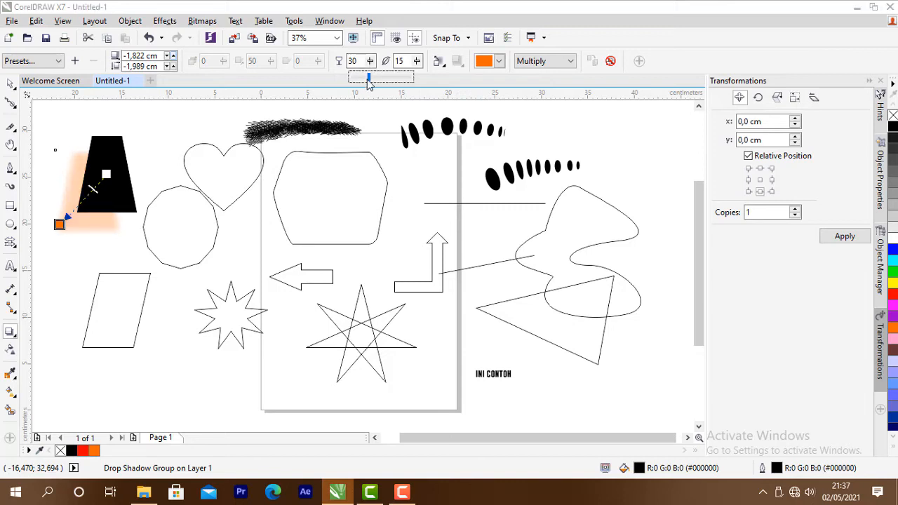
pyautogui.moveTo(369, 82); pyautogui.dragTo(378, 82)
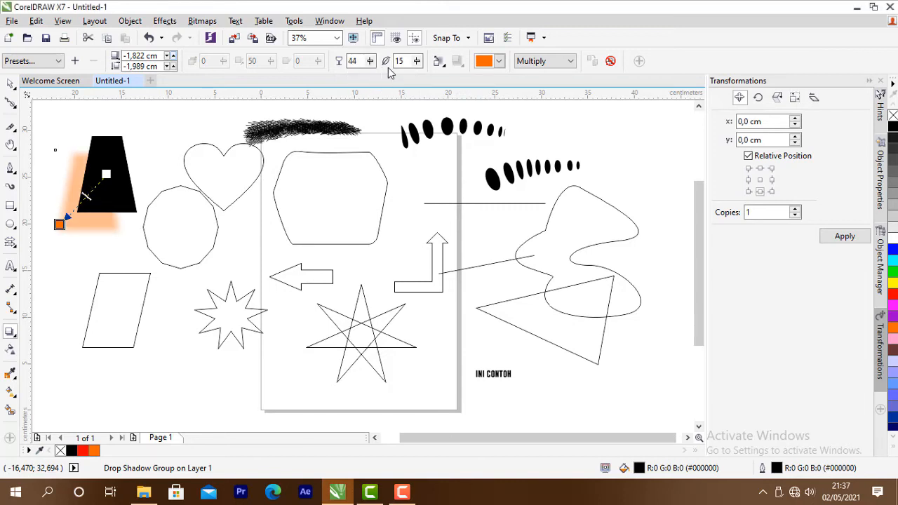
pyautogui.click(416, 62)
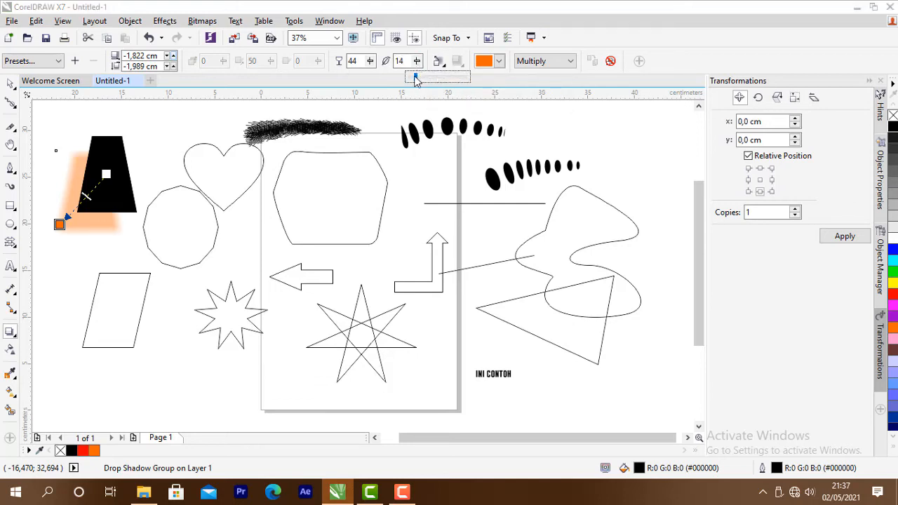
pyautogui.moveTo(418, 82); pyautogui.dragTo(454, 83)
pyautogui.click(417, 62)
pyautogui.click(416, 62)
pyautogui.click(417, 61)
pyautogui.click(417, 61)
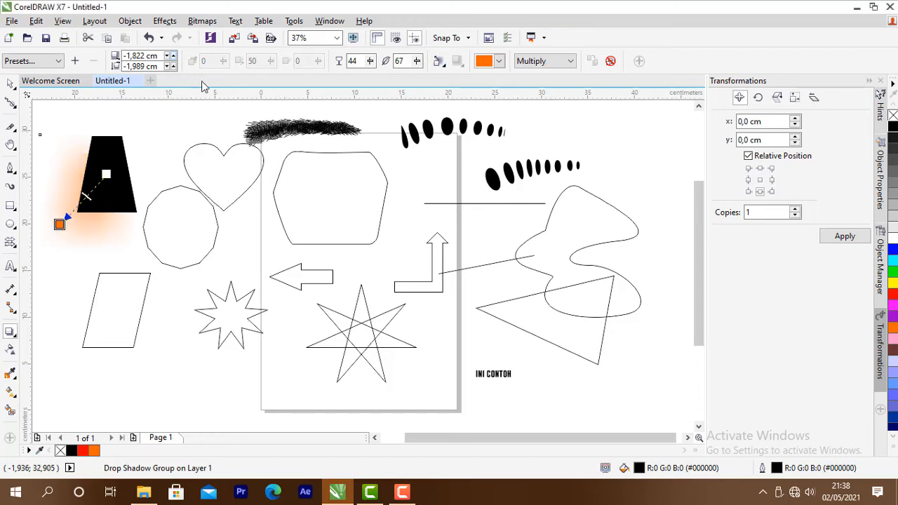
# Try the Flat Top Right and Flat Top Left shadow presets on the trapezoid, ending with Perspective Bottom Left.
pyautogui.click(36, 61)
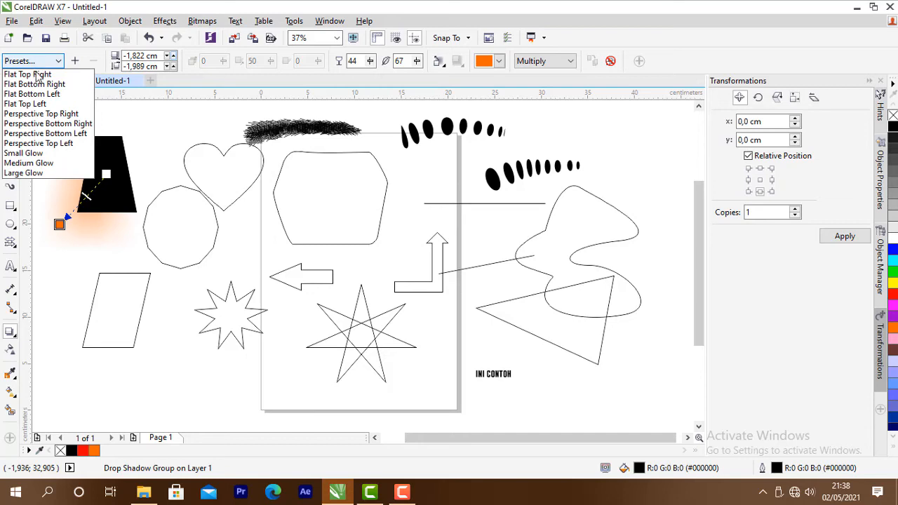
pyautogui.click(38, 75)
pyautogui.click(35, 62)
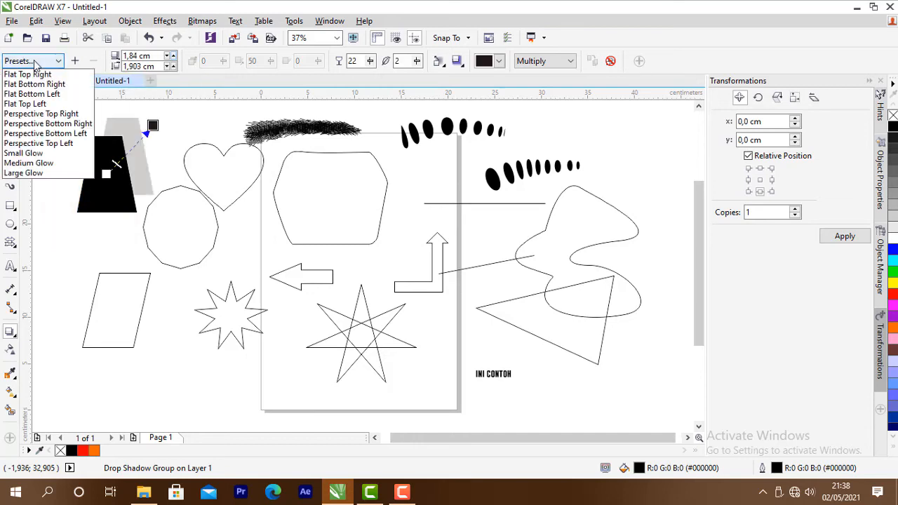
pyautogui.click(25, 103)
pyautogui.click(35, 62)
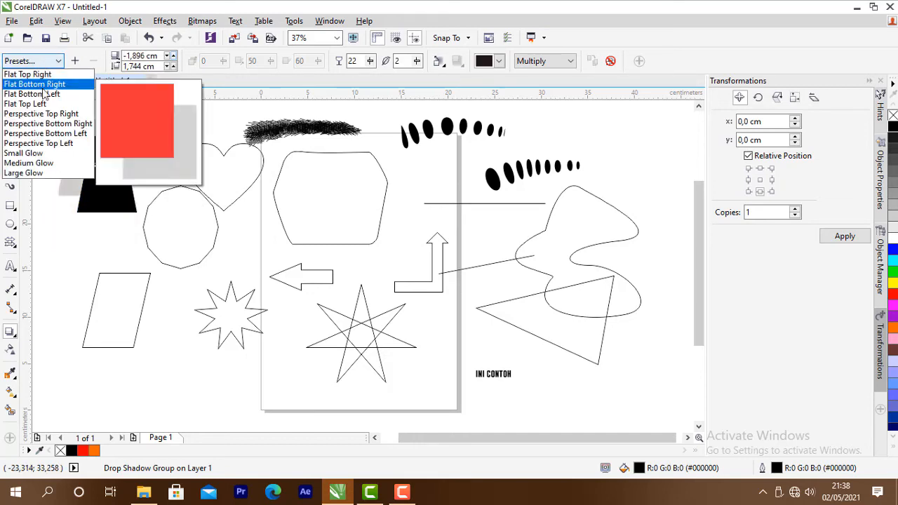
pyautogui.click(42, 134)
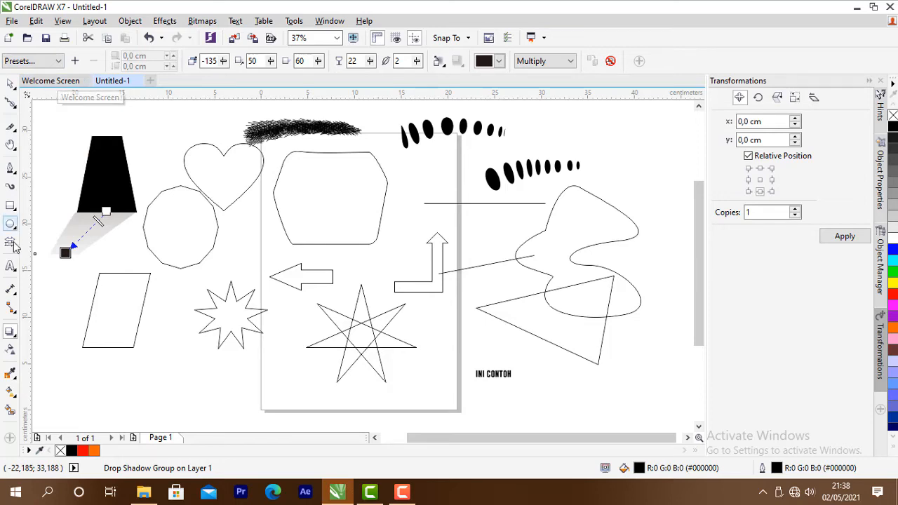
# Fill the parallelogram below the trapezoid with yellow.
pyautogui.click(15, 338)
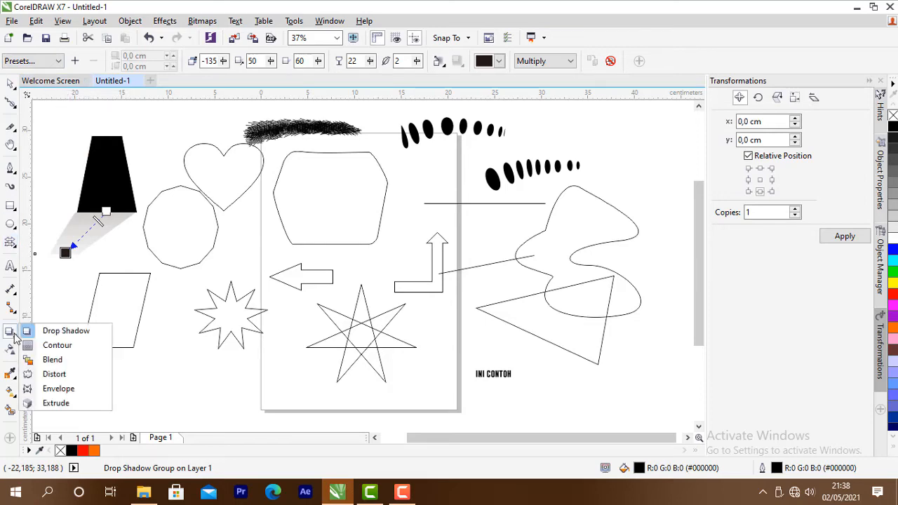
pyautogui.click(54, 343)
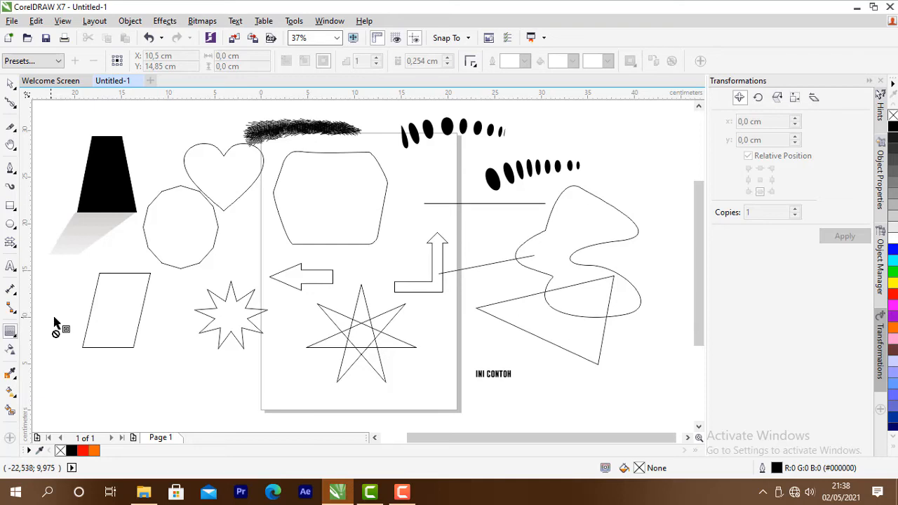
pyautogui.click(11, 83)
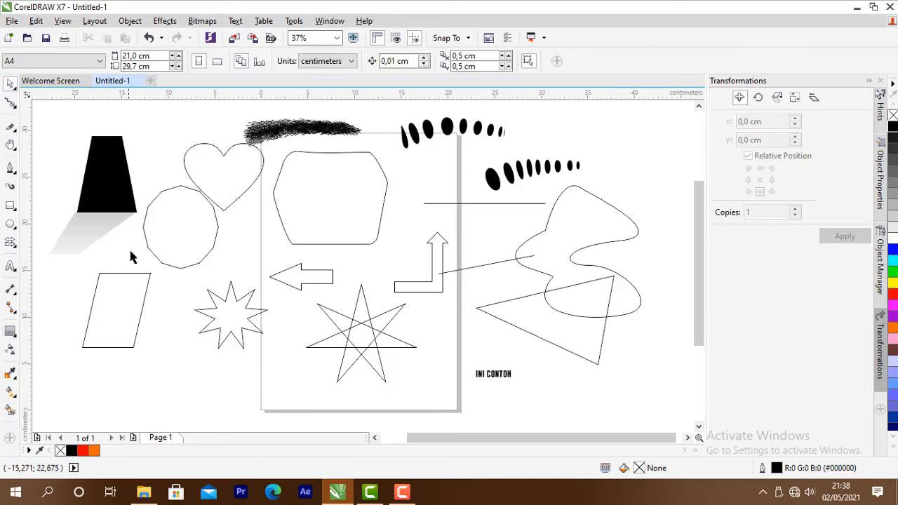
pyautogui.click(120, 298)
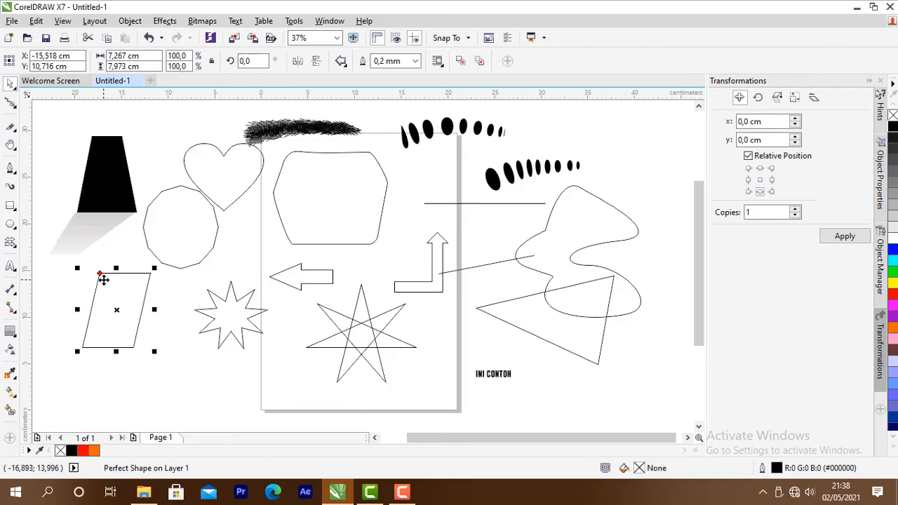
pyautogui.click(892, 283)
# Add a one-step outward contour to the yellow parallelogram with an offset of about 0.7 cm.
pyautogui.click(11, 331)
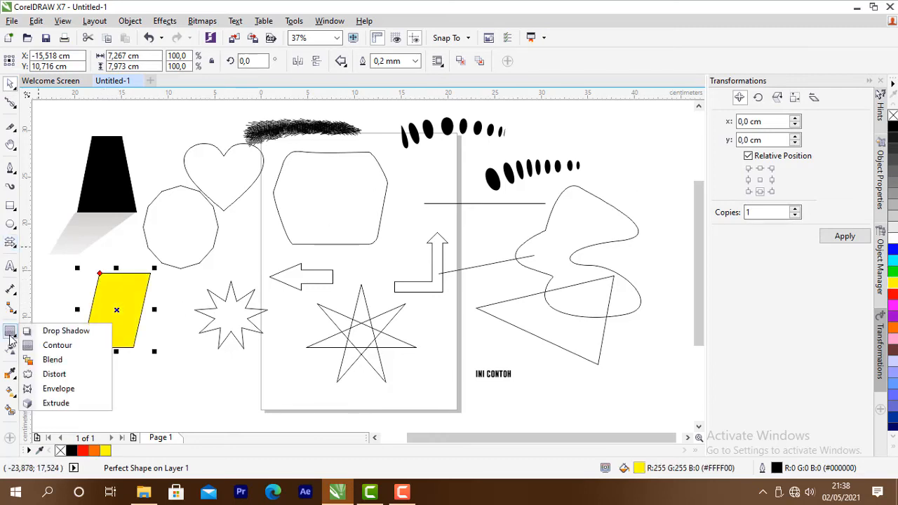
pyautogui.click(48, 345)
pyautogui.moveTo(132, 281)
pyautogui.mouseDown()
pyautogui.moveTo(129, 267)
pyautogui.moveTo(129, 275)
pyautogui.mouseUp()
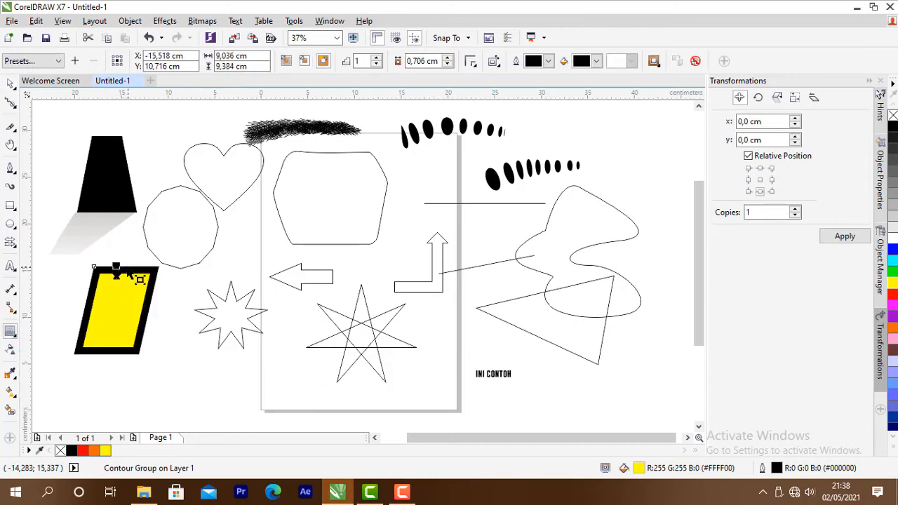
# Set the parallelogram's contour to a green outline and a red fill.
pyautogui.click(548, 61)
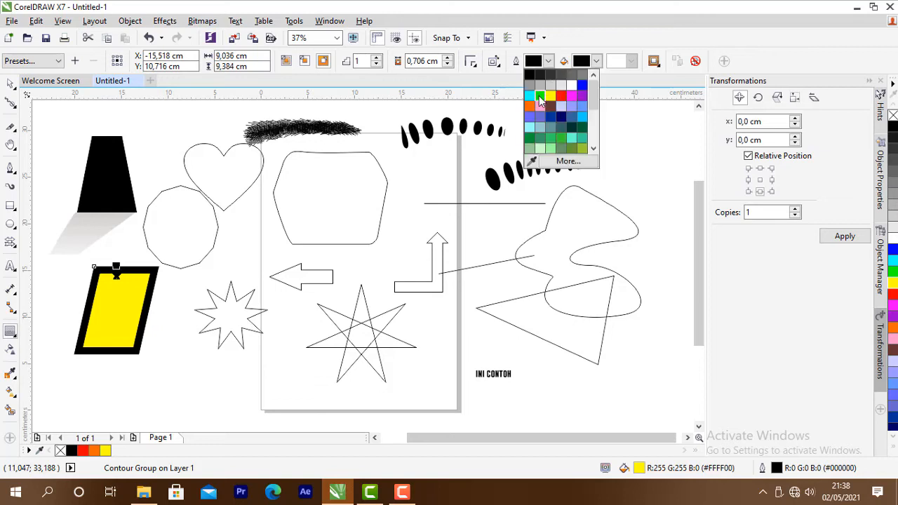
pyautogui.click(538, 100)
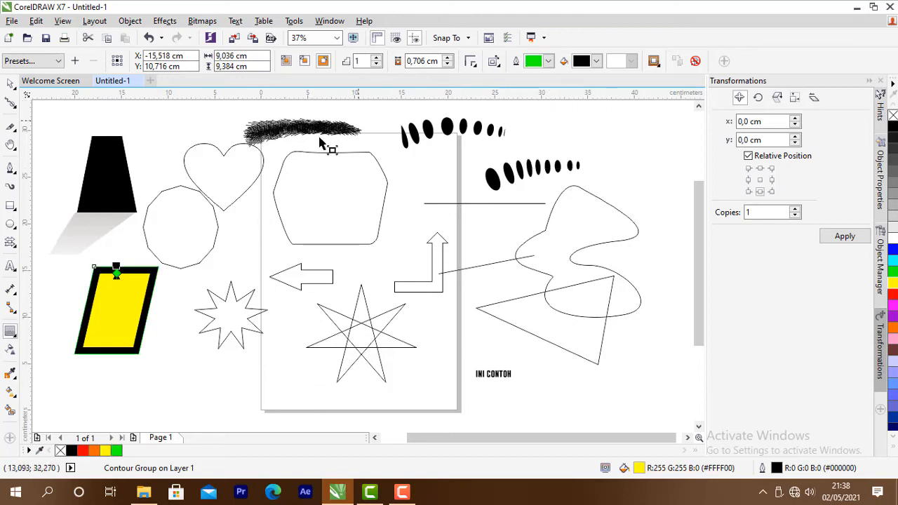
pyautogui.click(596, 61)
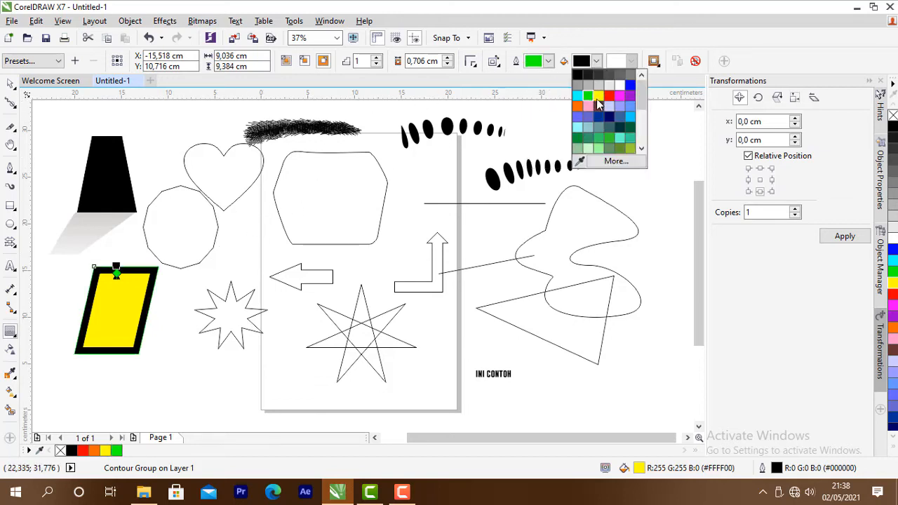
pyautogui.click(608, 95)
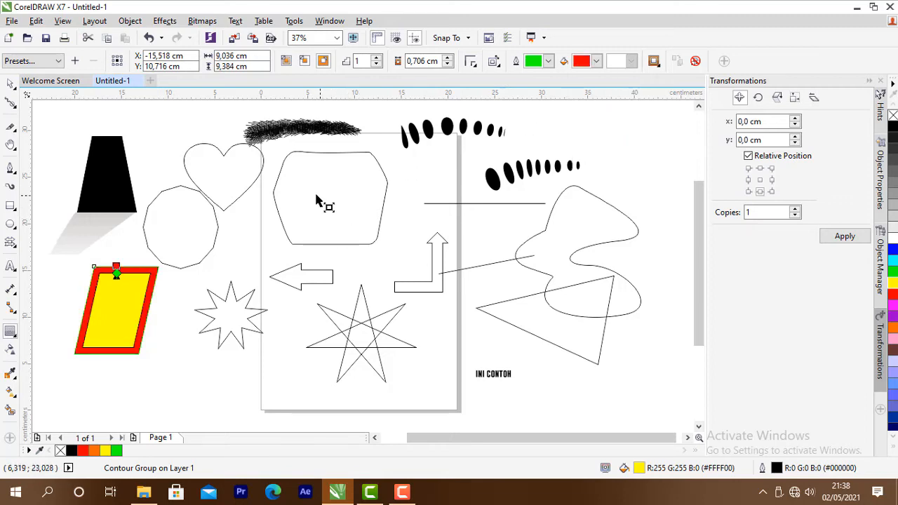
# Fill the twelve-sided polygon beside the trapezoid with red.
pyautogui.click(10, 350)
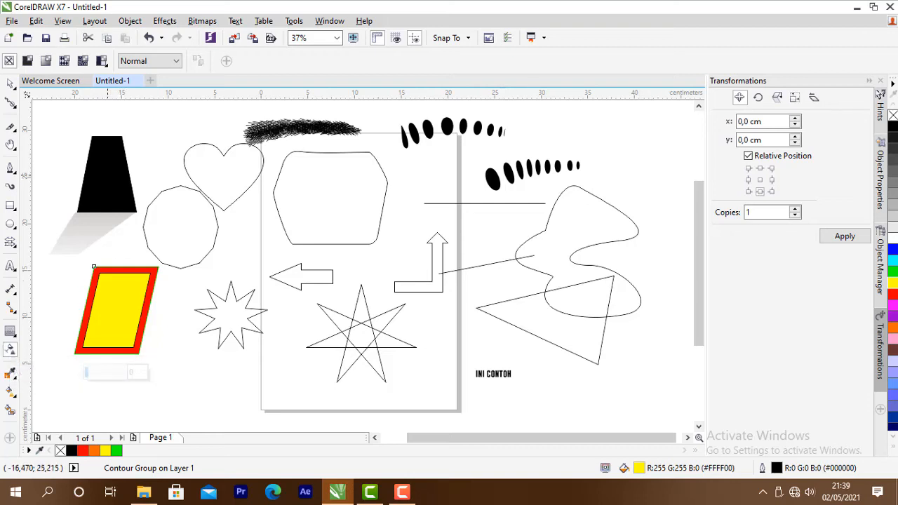
pyautogui.click(77, 230)
pyautogui.click(9, 84)
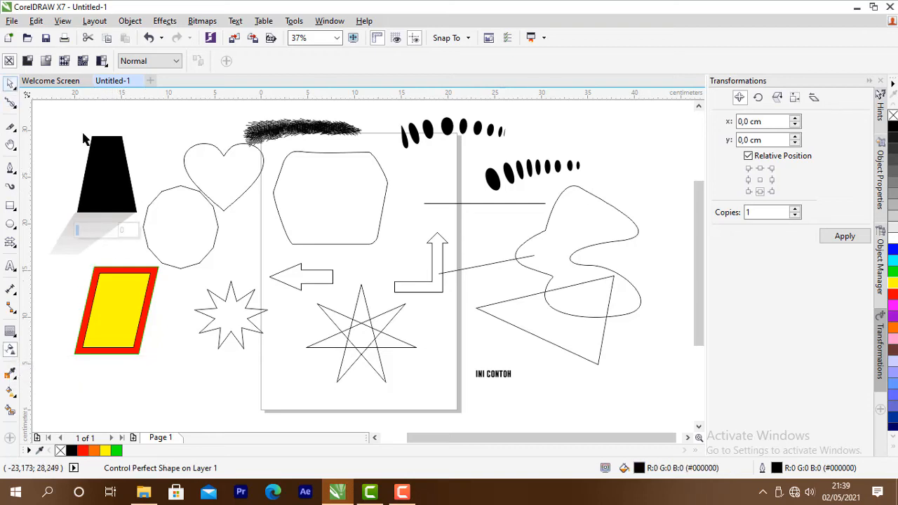
pyautogui.click(212, 239)
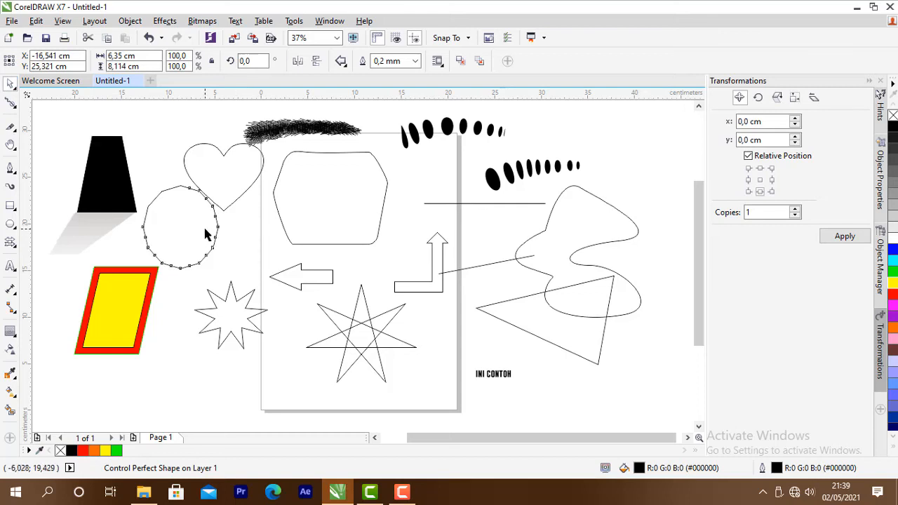
pyautogui.click(892, 296)
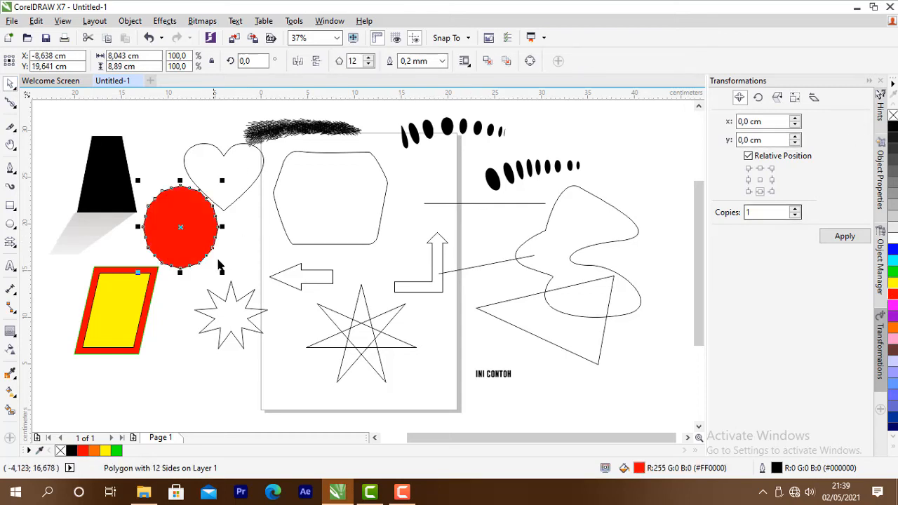
# Apply a linear fountain transparency to the red polygon and reposition its end nodes so the fill fades out toward the polygon's left side.
pyautogui.click(10, 353)
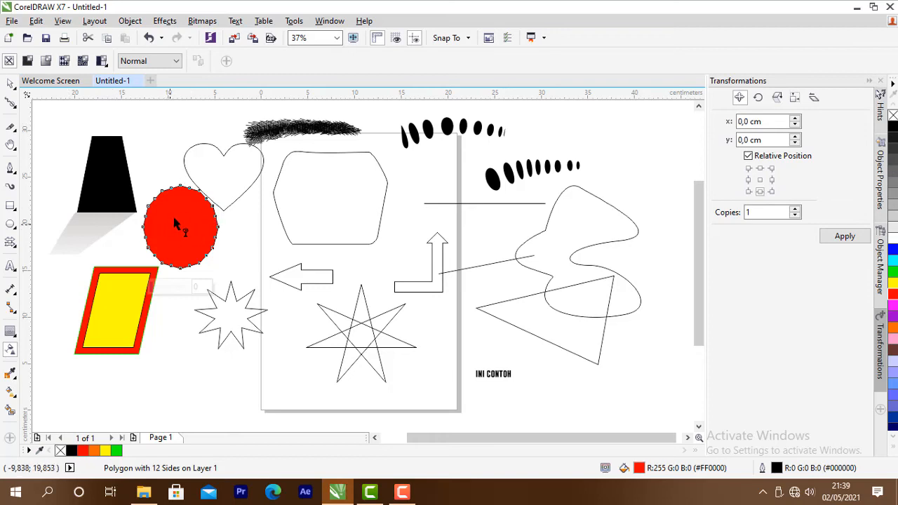
pyautogui.moveTo(171, 229); pyautogui.dragTo(238, 228)
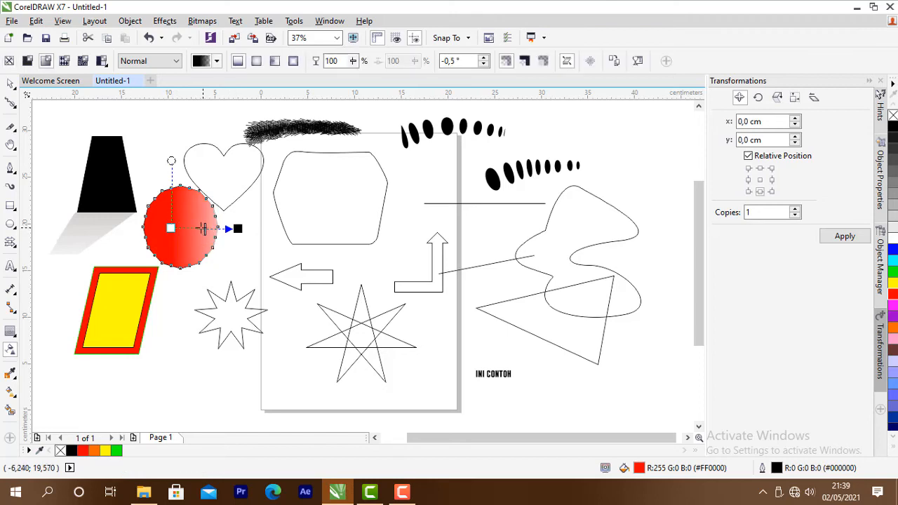
pyautogui.moveTo(200, 228); pyautogui.dragTo(219, 275)
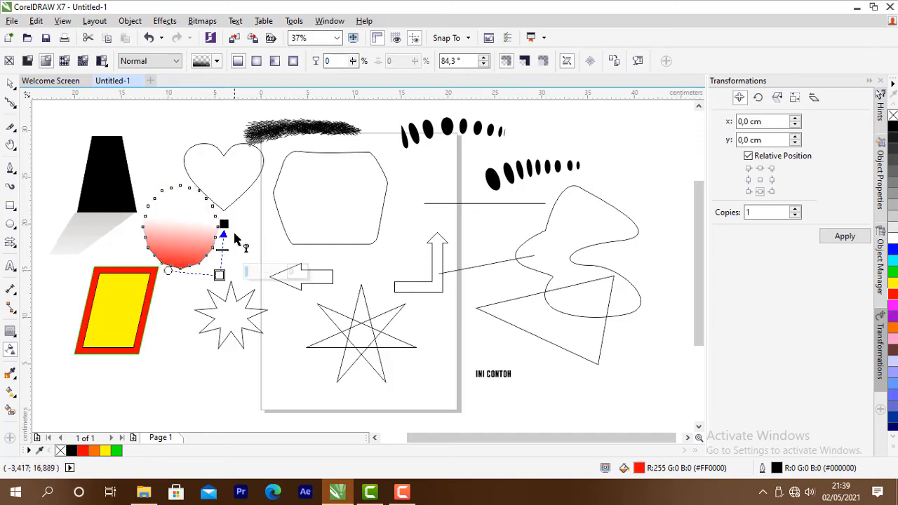
pyautogui.moveTo(223, 234); pyautogui.dragTo(151, 223)
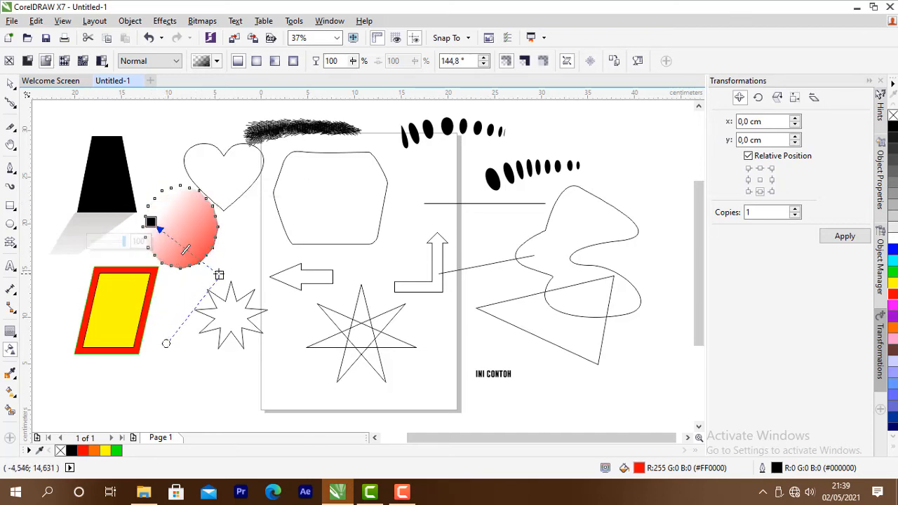
pyautogui.moveTo(219, 274); pyautogui.dragTo(232, 223)
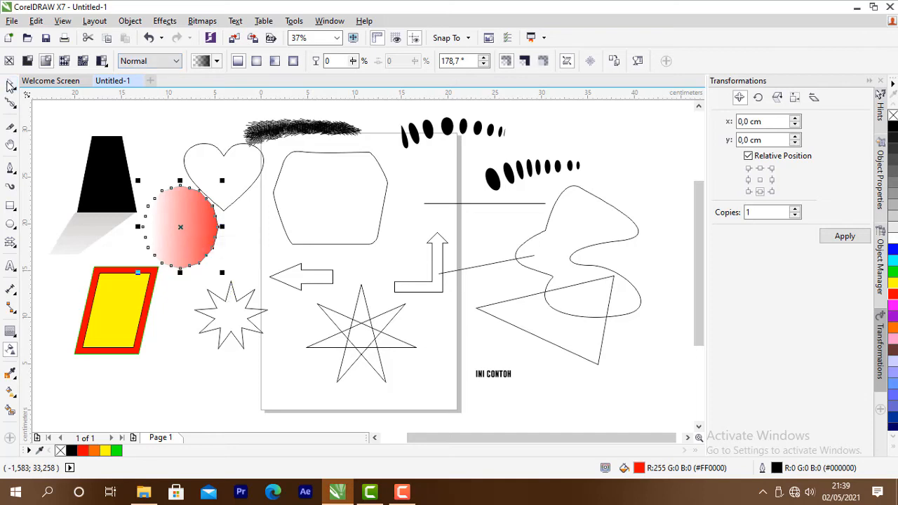
# Fill the rounded hexagonal curve at the top of the page with red.
pyautogui.click(10, 82)
pyautogui.click(277, 205)
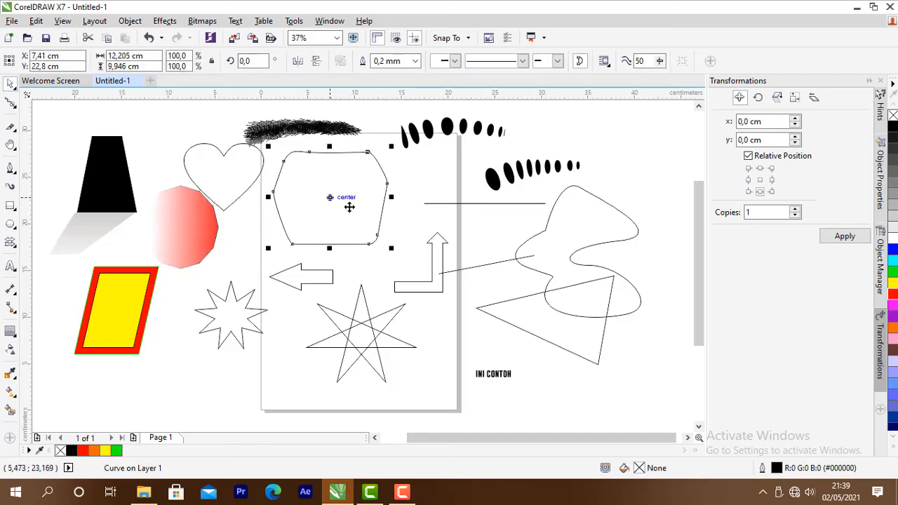
pyautogui.click(892, 295)
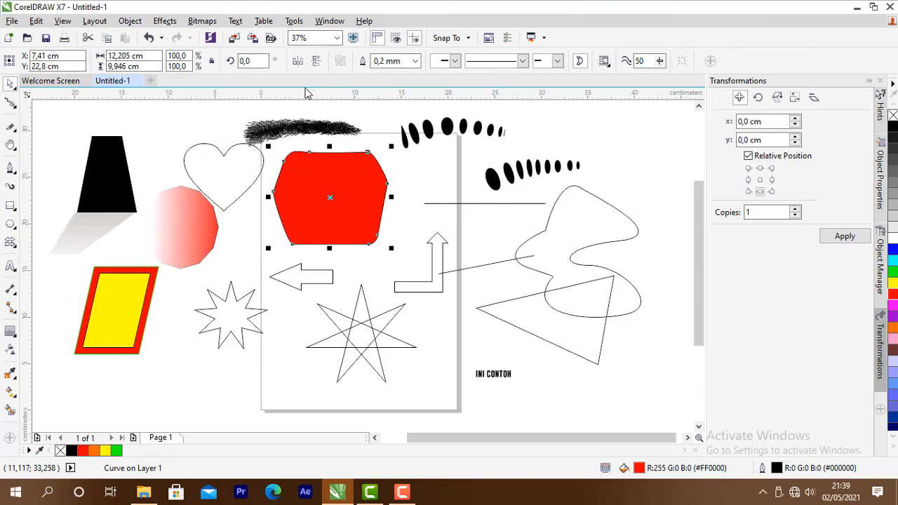
# Try a uniform transparency on the red curve, lowering its value to 21.
pyautogui.click(11, 350)
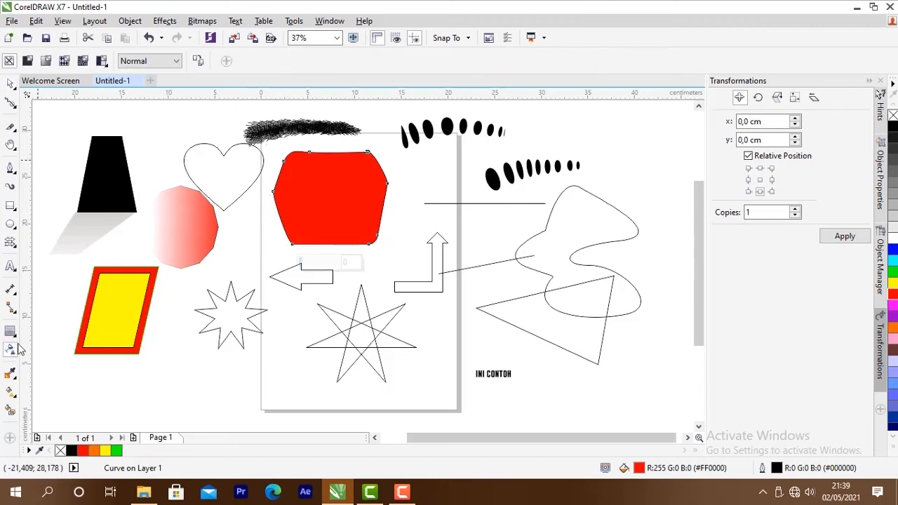
pyautogui.click(28, 61)
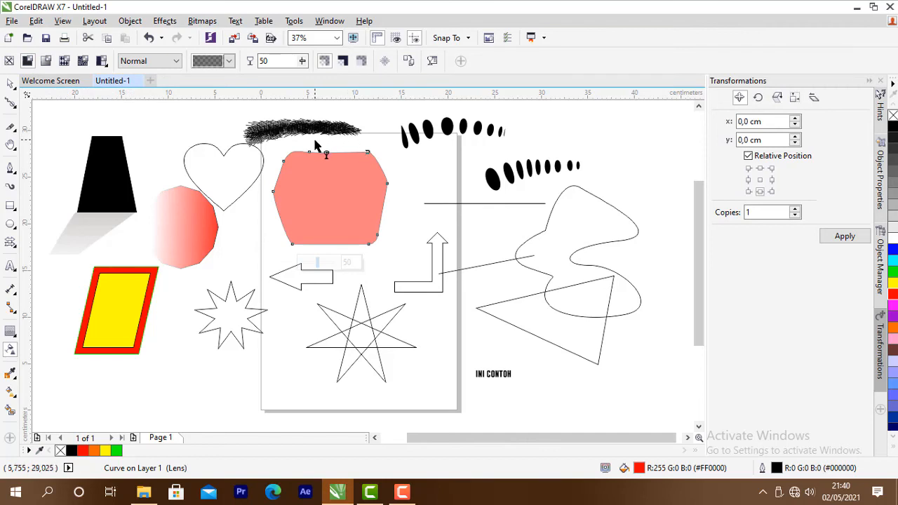
pyautogui.click(303, 63)
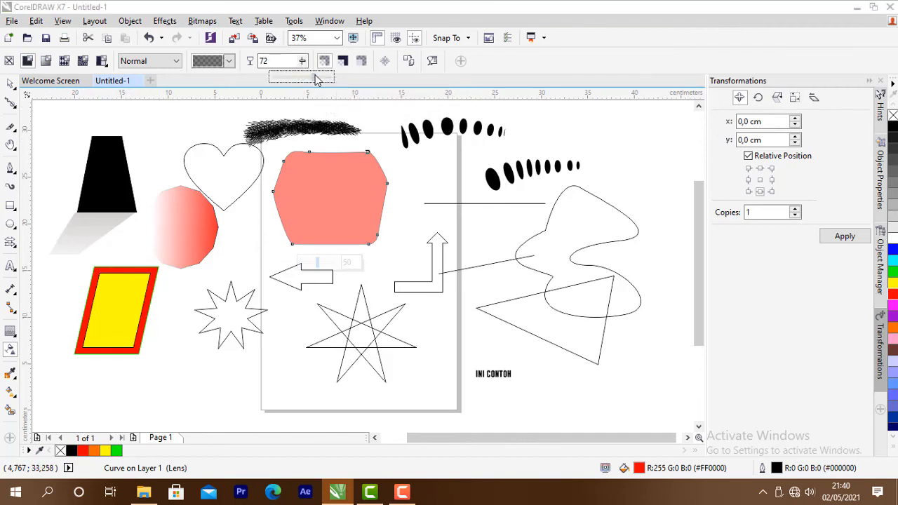
pyautogui.moveTo(315, 79); pyautogui.dragTo(269, 80)
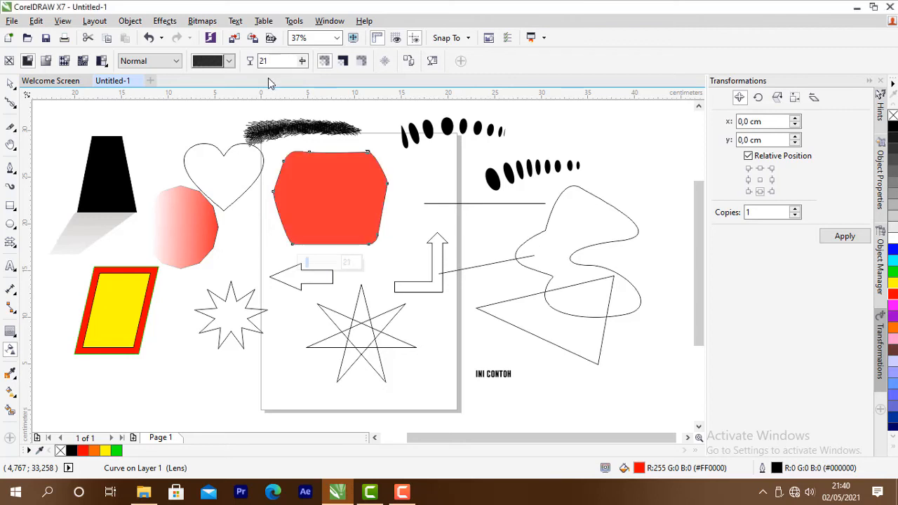
# Apply a fountain transparency to the red curve and change its type to elliptical.
pyautogui.click(46, 62)
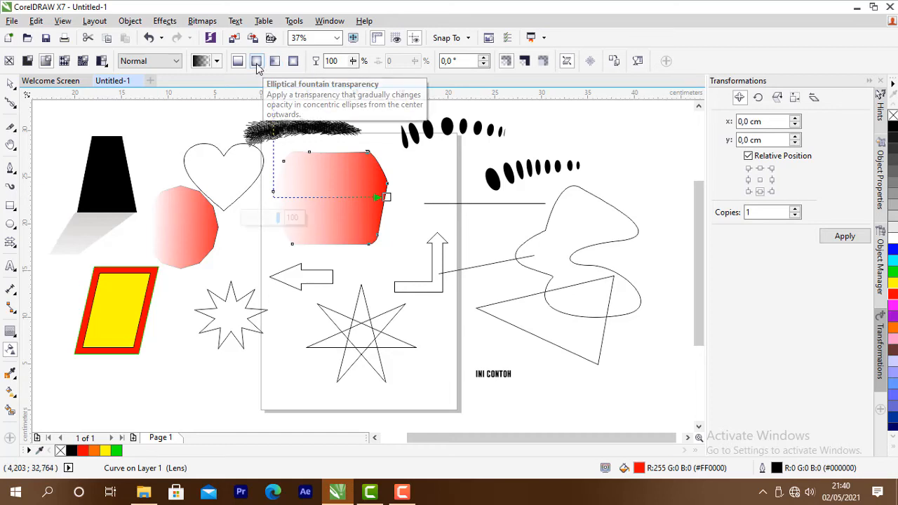
pyautogui.click(256, 63)
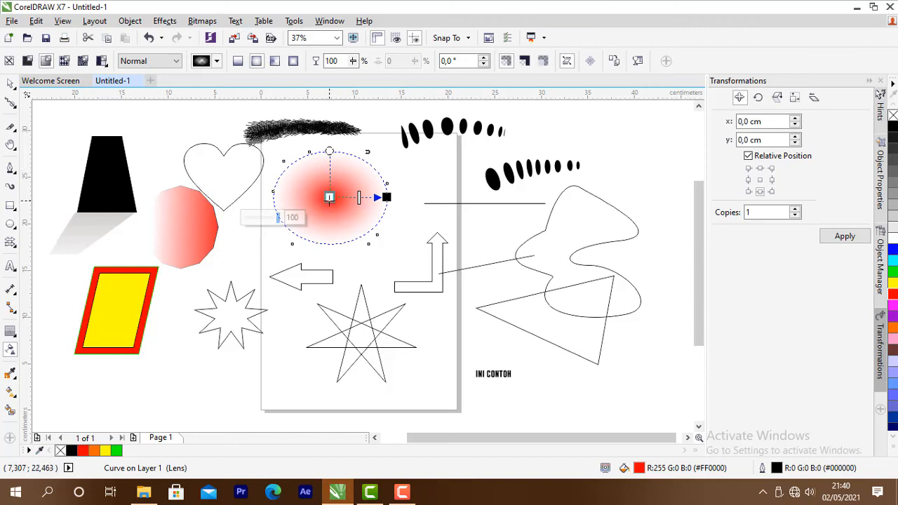
pyautogui.moveTo(329, 197)
pyautogui.mouseDown()
pyautogui.moveTo(333, 244)
pyautogui.moveTo(325, 182)
pyautogui.moveTo(321, 206)
pyautogui.moveTo(323, 185)
pyautogui.moveTo(328, 198)
pyautogui.mouseUp()
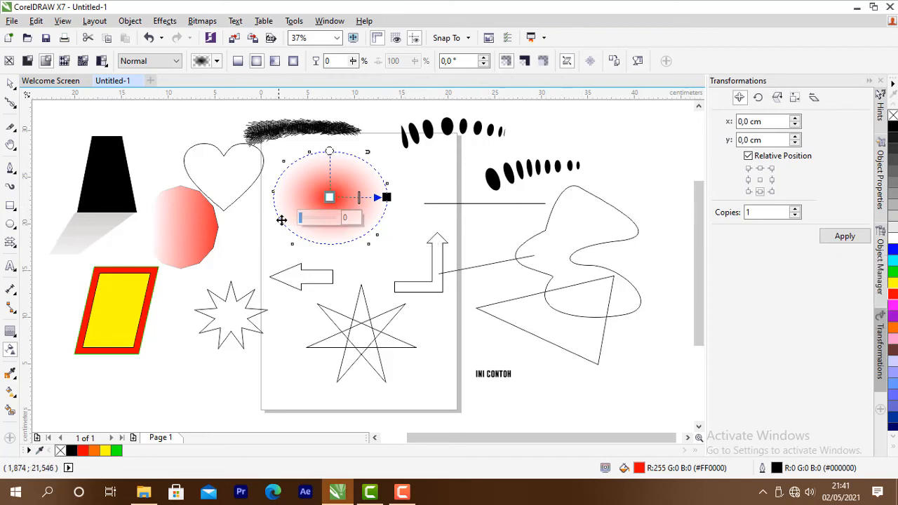
pyautogui.click(9, 88)
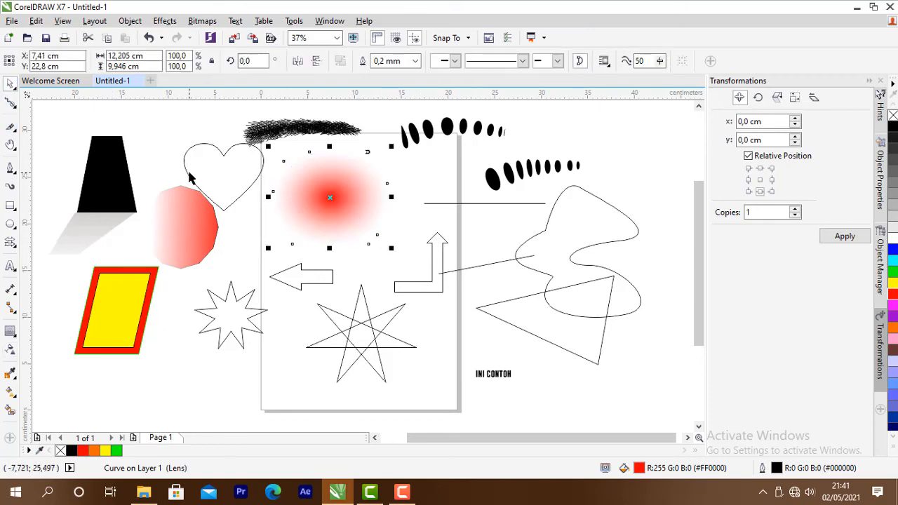
# Delete the two arrows and the two star shapes on and beside the lower part of the page.
pyautogui.scroll(-2, 193, 176)
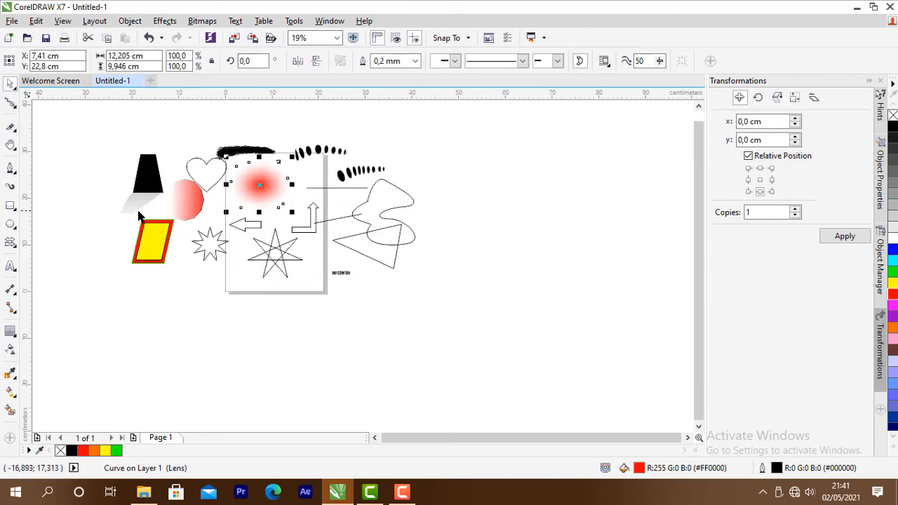
pyautogui.scroll(2, 204, 233)
pyautogui.scroll(-2, 175, 237)
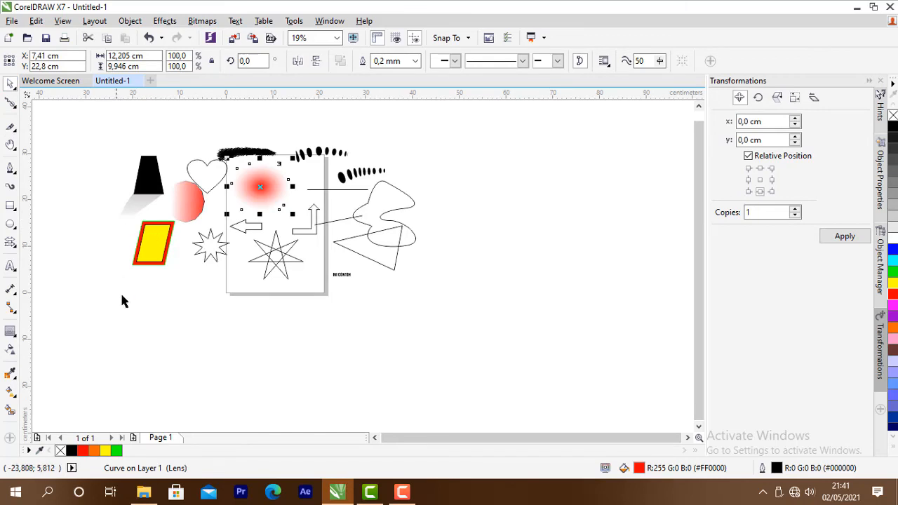
pyautogui.moveTo(182, 317); pyautogui.dragTo(323, 203)
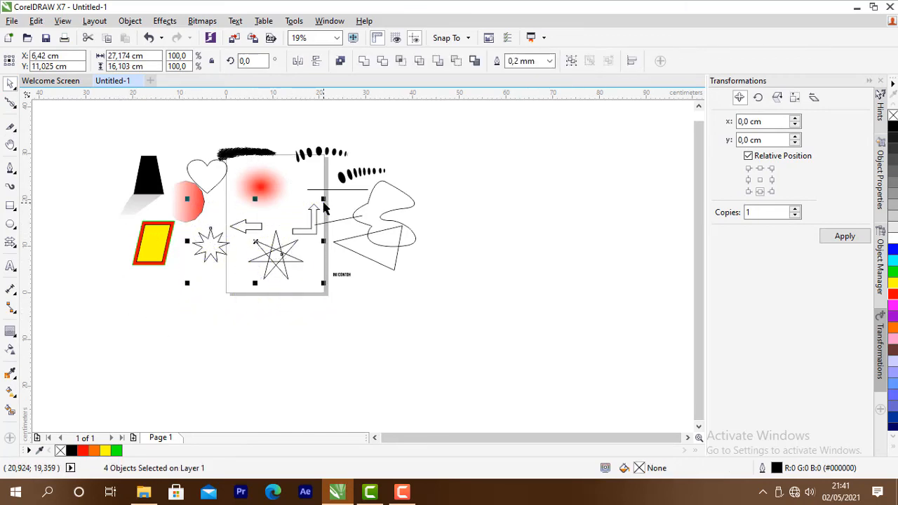
pyautogui.press('Delete')
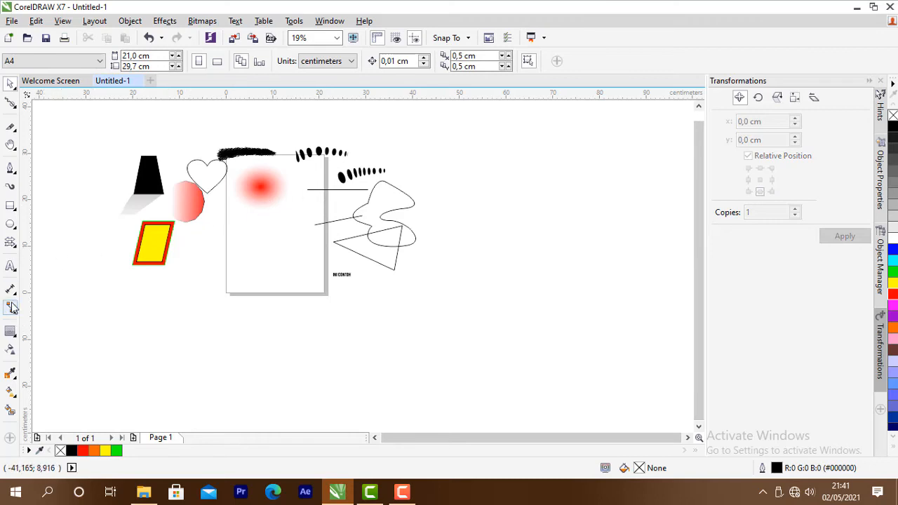
# Draw a circle about 8 cm in diameter in the lower part of the page.
pyautogui.click(11, 224)
pyautogui.scroll(2, 247, 239)
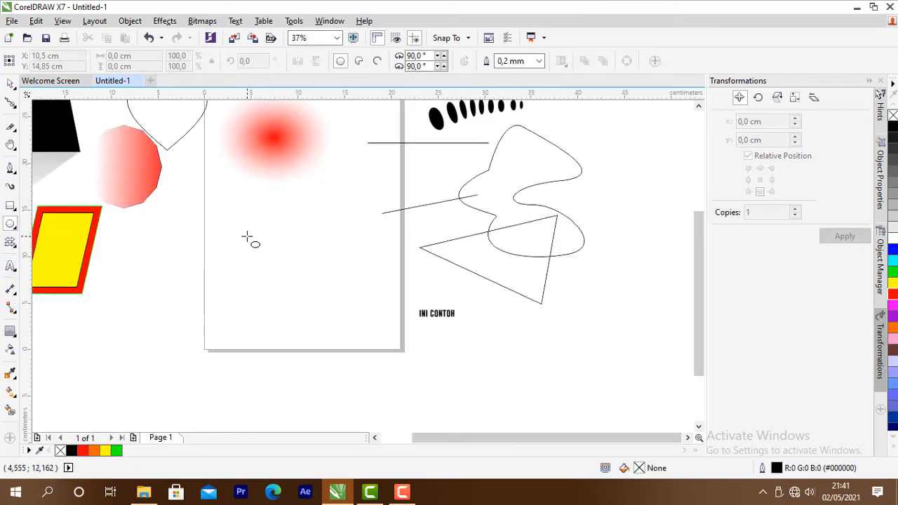
pyautogui.moveTo(245, 235); pyautogui.dragTo(319, 309)
pyautogui.click(9, 84)
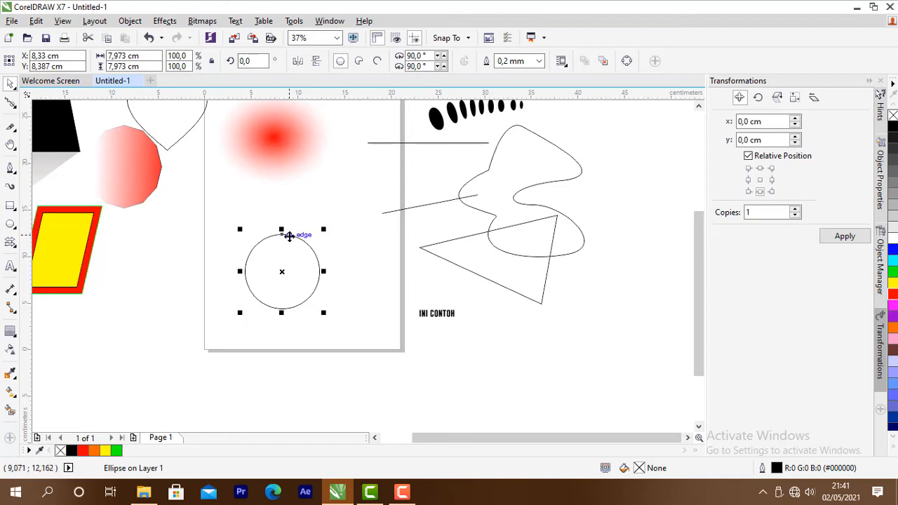
pyautogui.scroll(1, 289, 237)
pyautogui.scroll(-1, 289, 236)
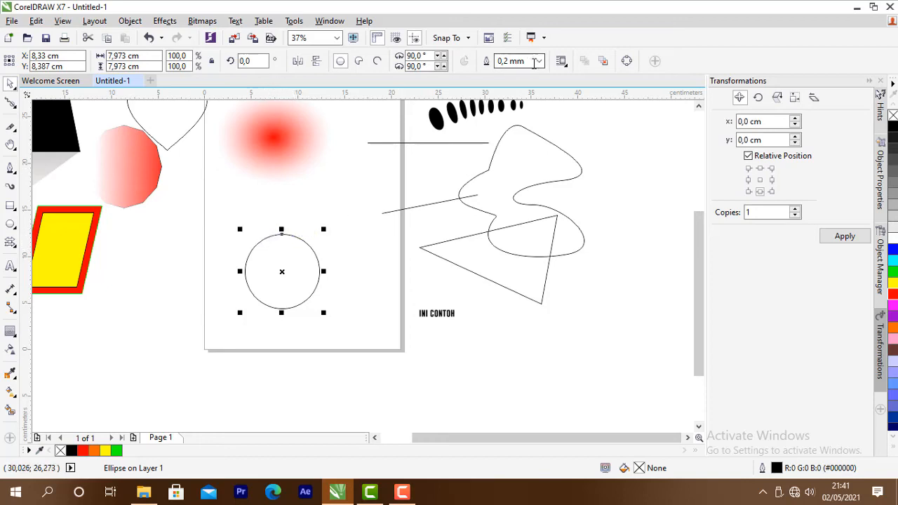
# Try a 2.0 mm outline width on the circle, ending with 5.0 mm.
pyautogui.click(538, 62)
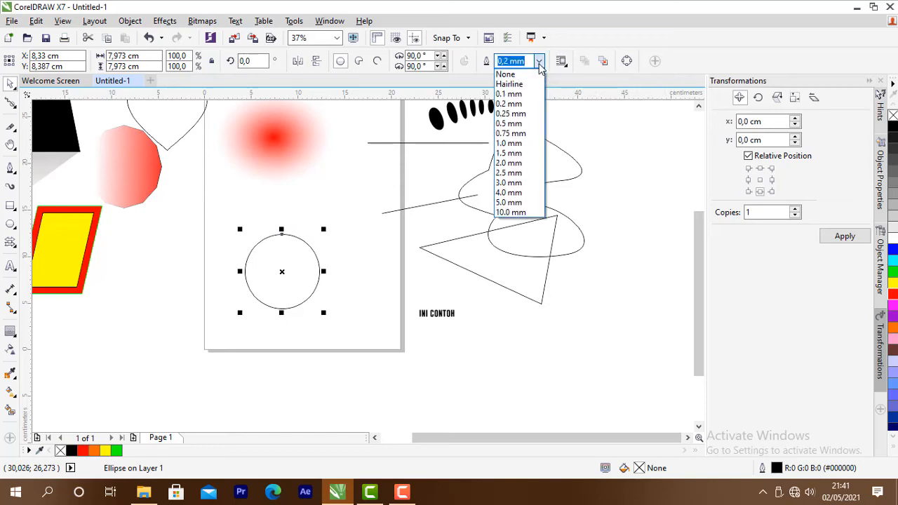
pyautogui.click(517, 163)
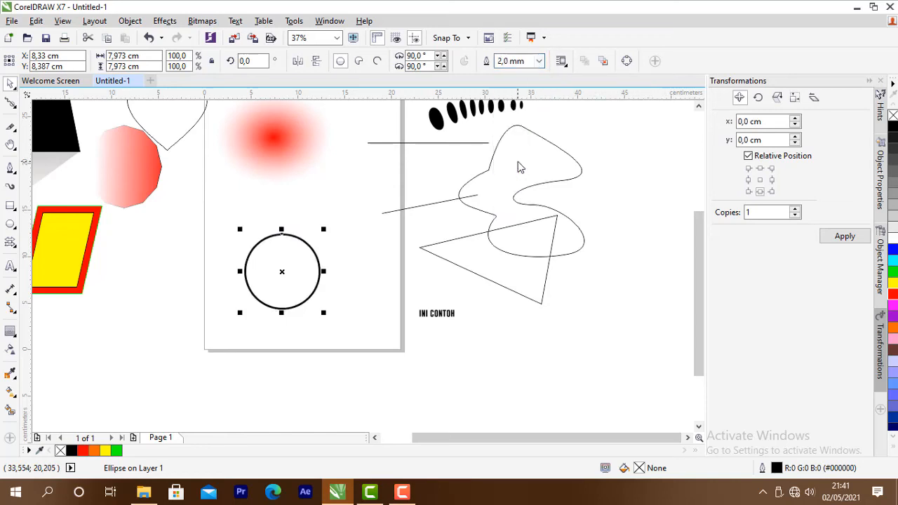
pyautogui.click(539, 61)
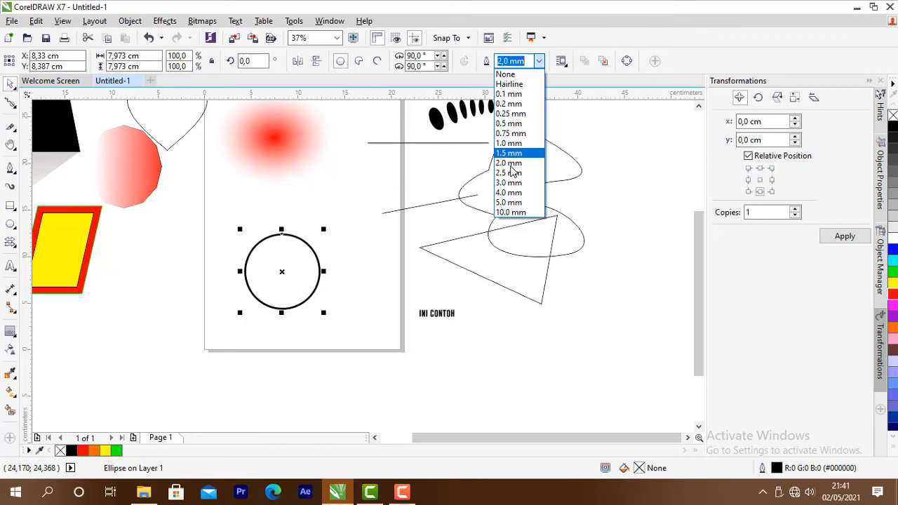
pyautogui.click(509, 202)
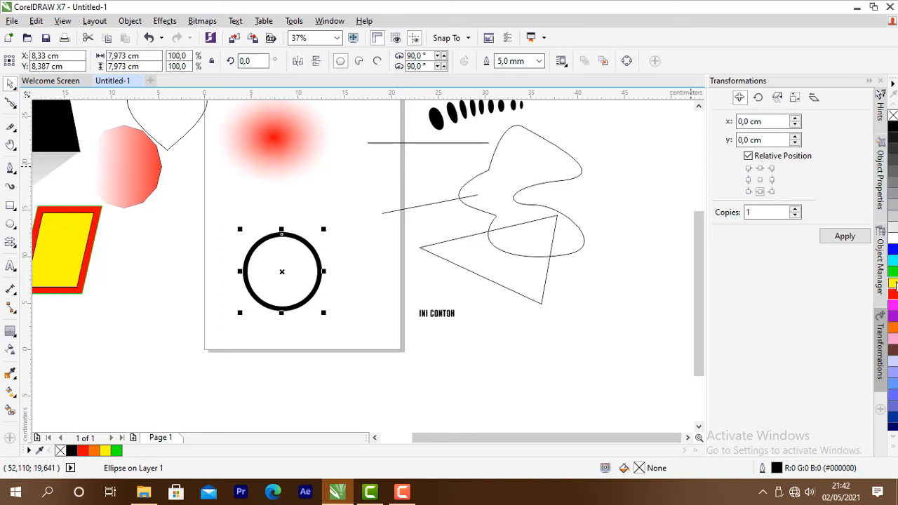
# Try yellow and red outlines on the circle, ending with blue, and fill it with orange.
pyautogui.rightClick(893, 282)
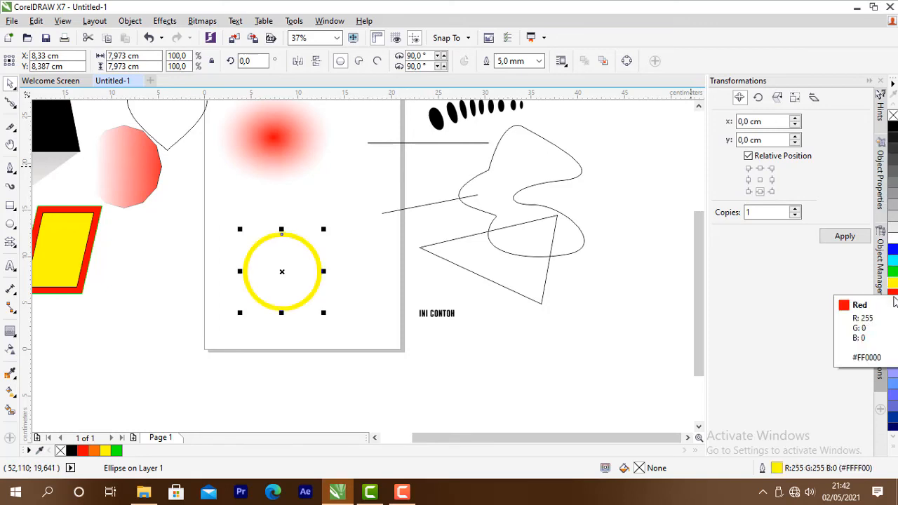
pyautogui.rightClick(893, 295)
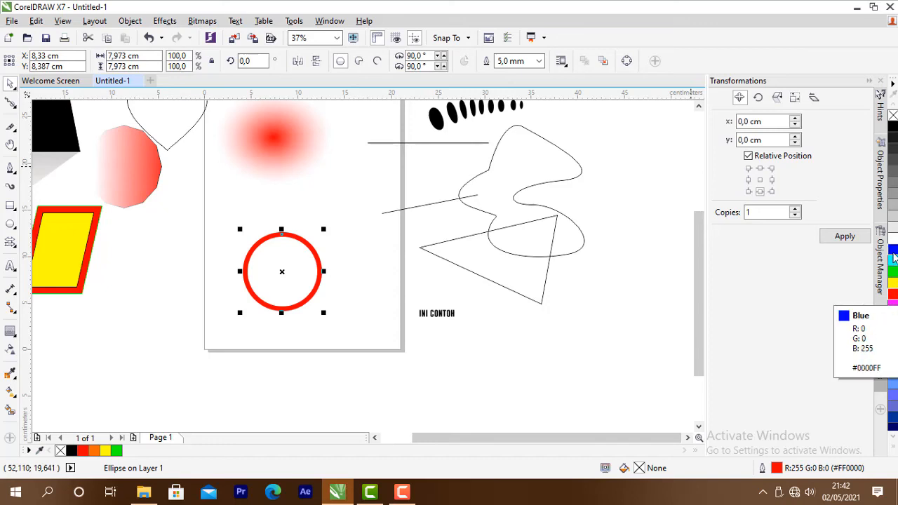
pyautogui.rightClick(892, 249)
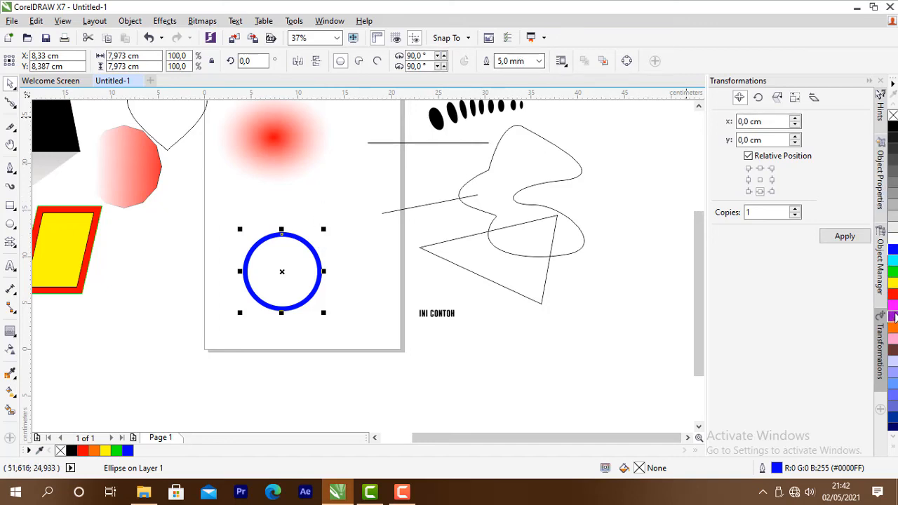
pyautogui.click(894, 328)
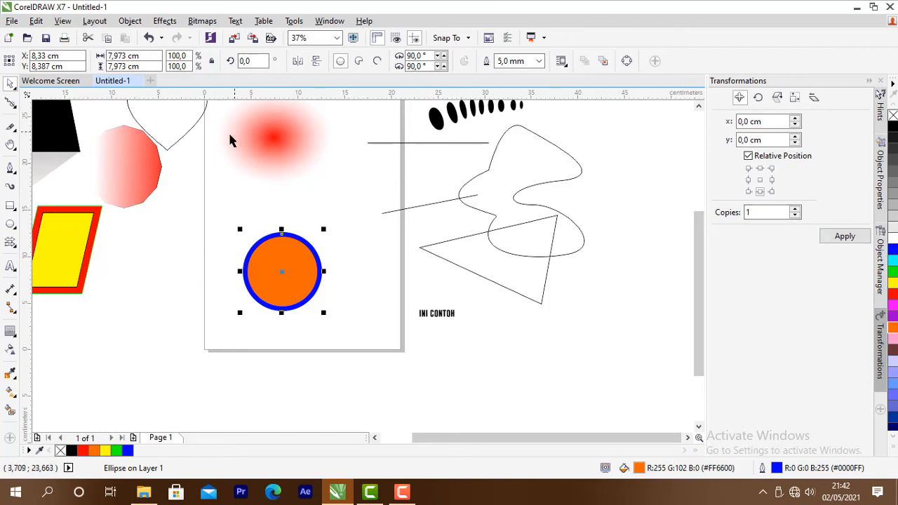
pyautogui.click(323, 231)
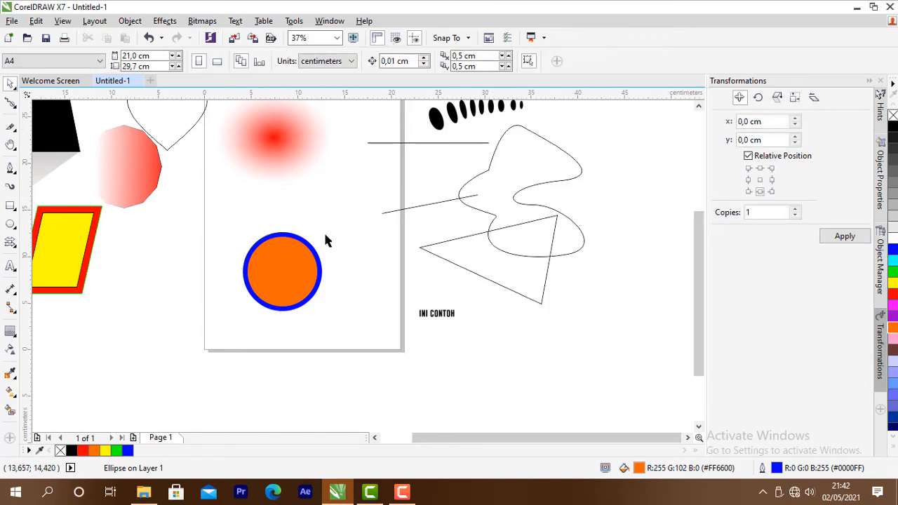
# Remove the outline from the orange circle by setting its outline width to None.
pyautogui.click(320, 258)
pyautogui.click(538, 62)
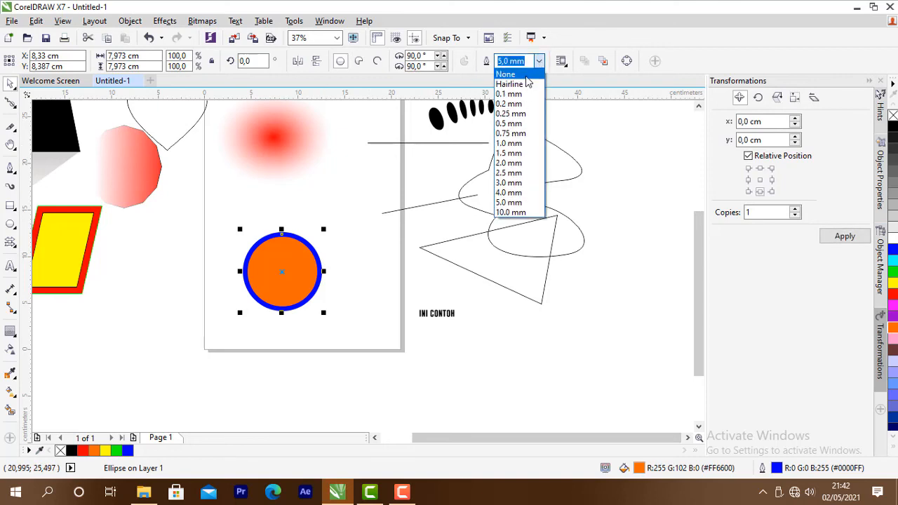
pyautogui.click(526, 75)
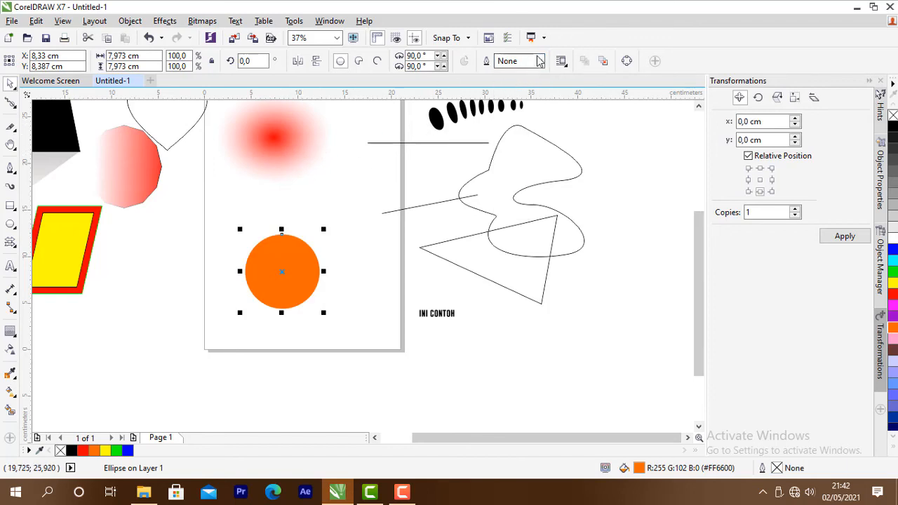
pyautogui.click(192, 315)
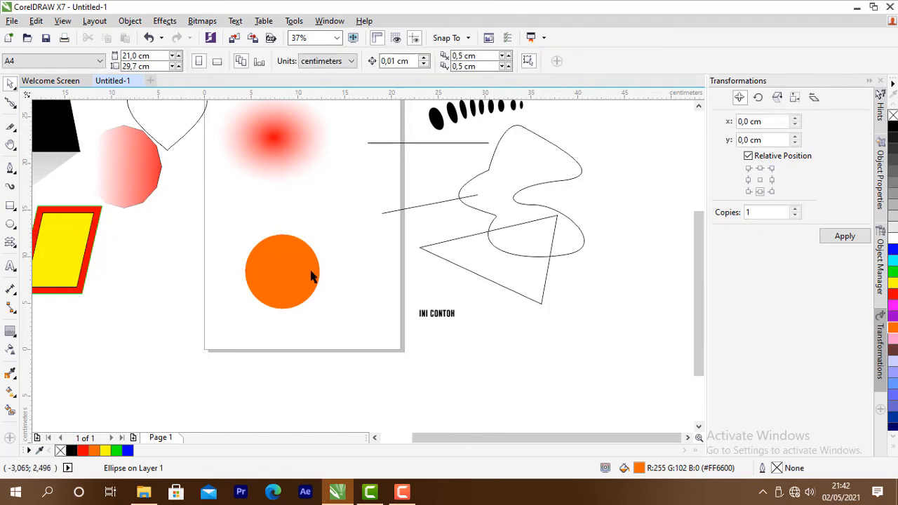
# Apply a linear orange-to-white interactive fill running horizontally from near the circle's centre to its right edge.
pyautogui.click(302, 260)
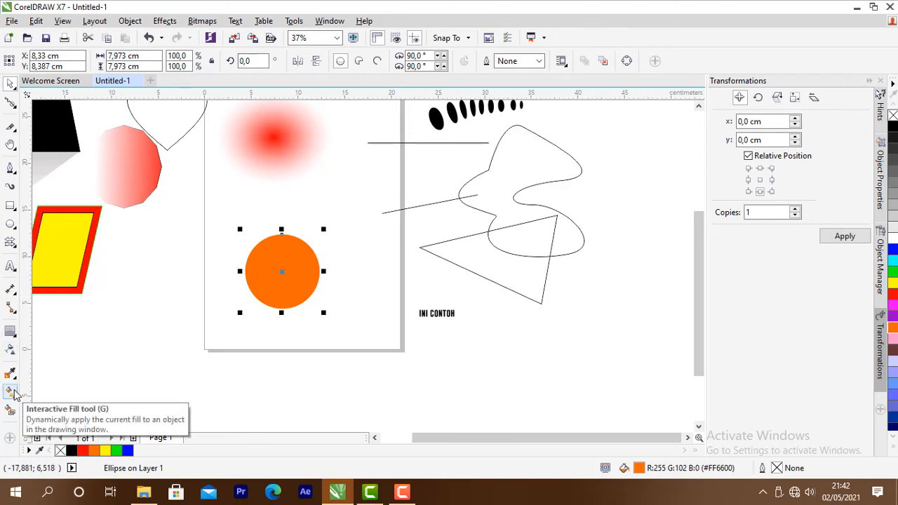
pyautogui.click(12, 392)
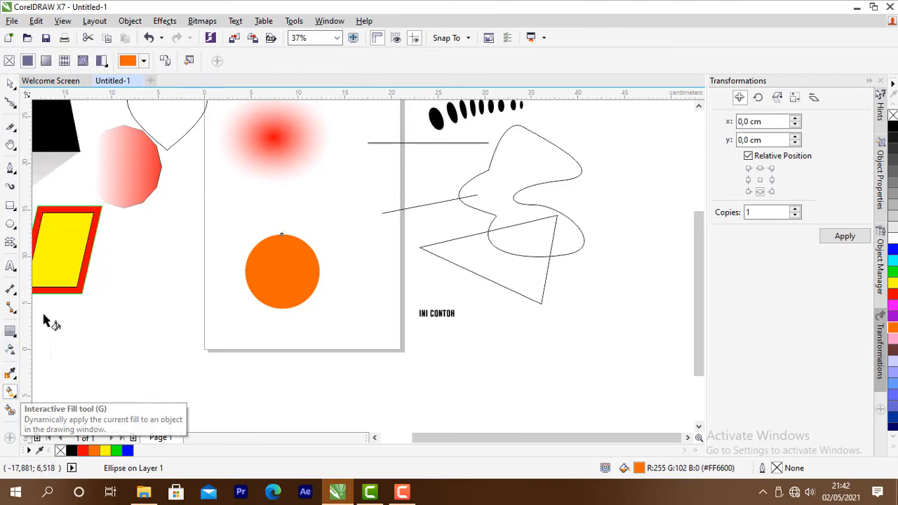
pyautogui.moveTo(270, 275); pyautogui.dragTo(320, 278)
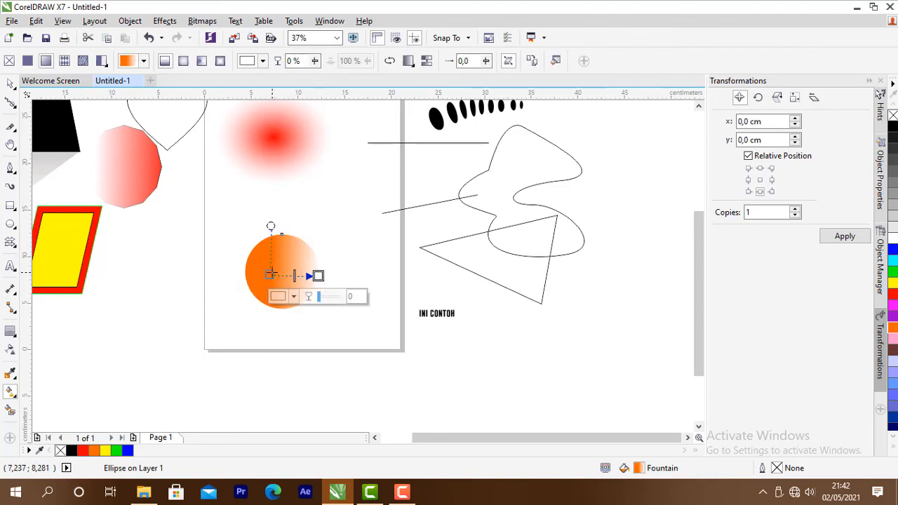
pyautogui.hotkey('ctrl', 'z')
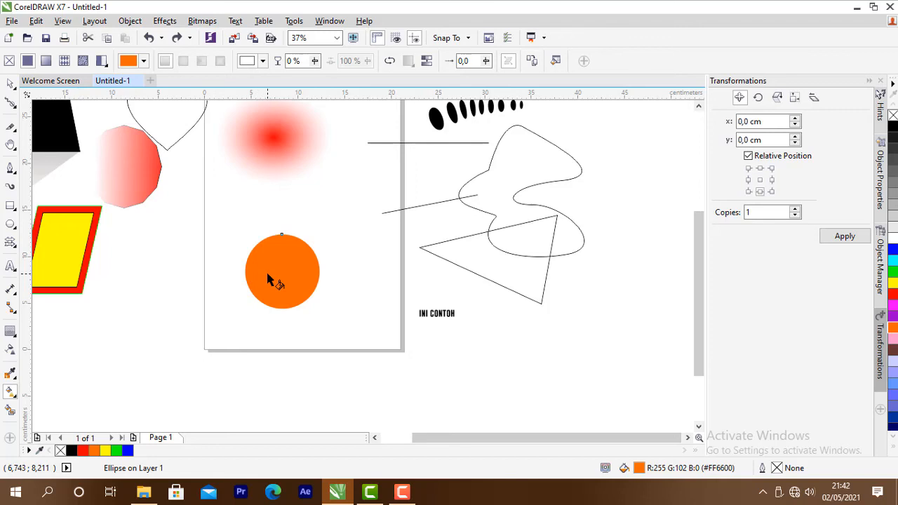
pyautogui.moveTo(268, 275); pyautogui.dragTo(319, 272)
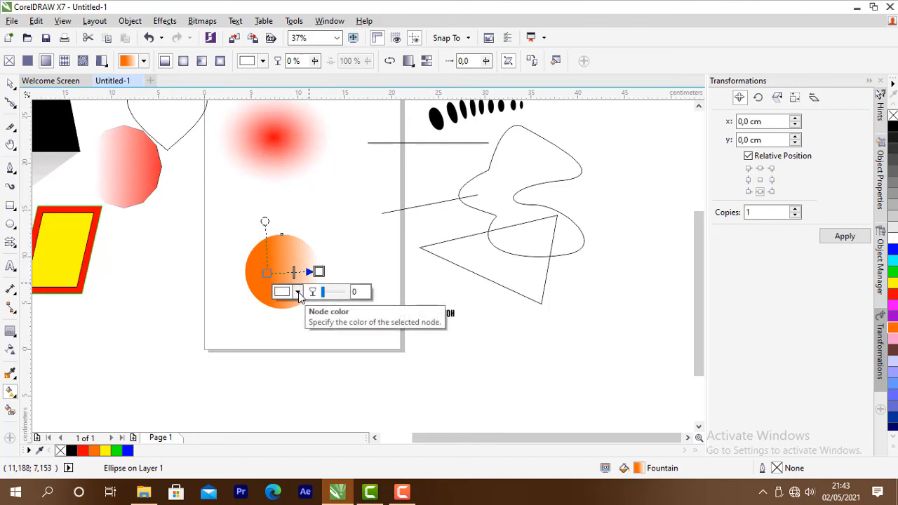
# Change the end colour of the circle's gradient to light orange, #FFAE00.
pyautogui.click(298, 293)
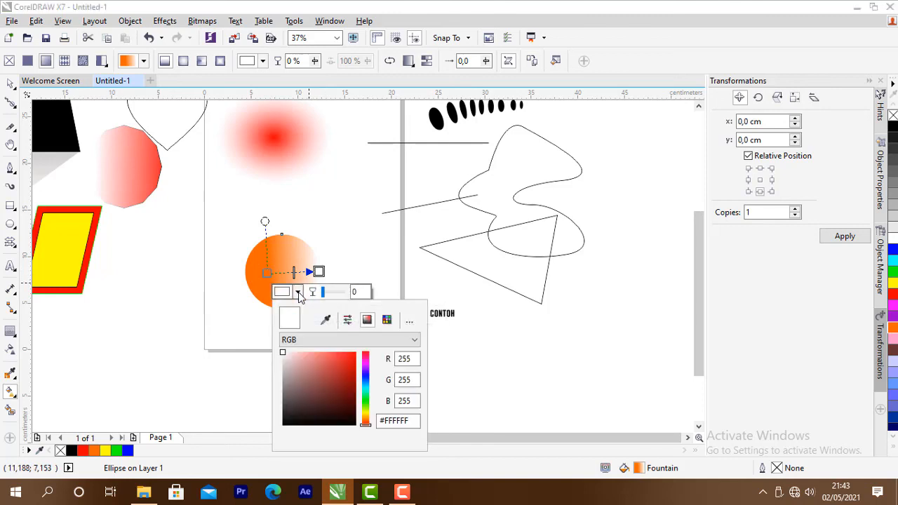
pyautogui.click(364, 413)
pyautogui.click(366, 417)
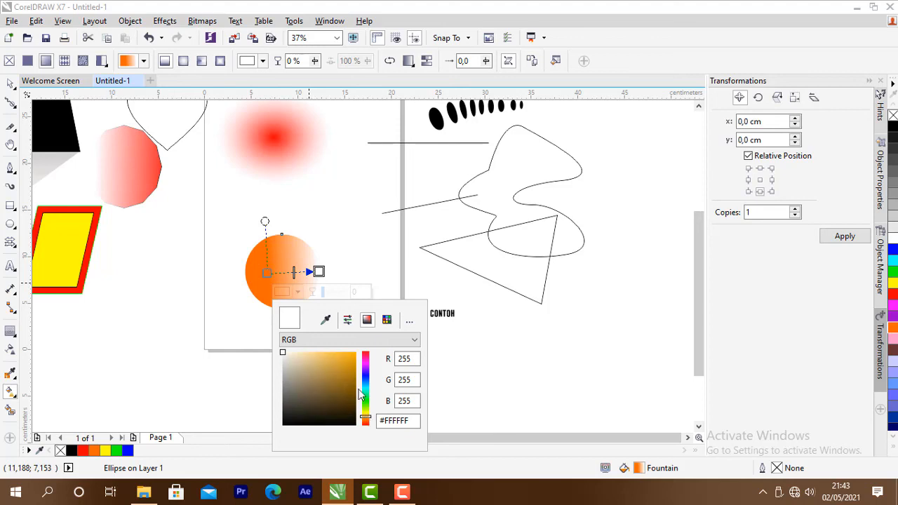
pyautogui.moveTo(349, 377); pyautogui.dragTo(371, 329)
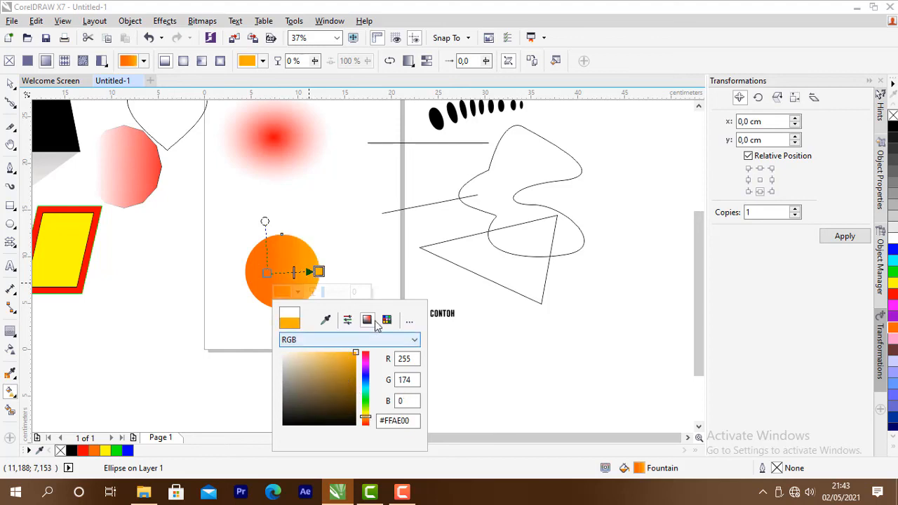
pyautogui.click(358, 242)
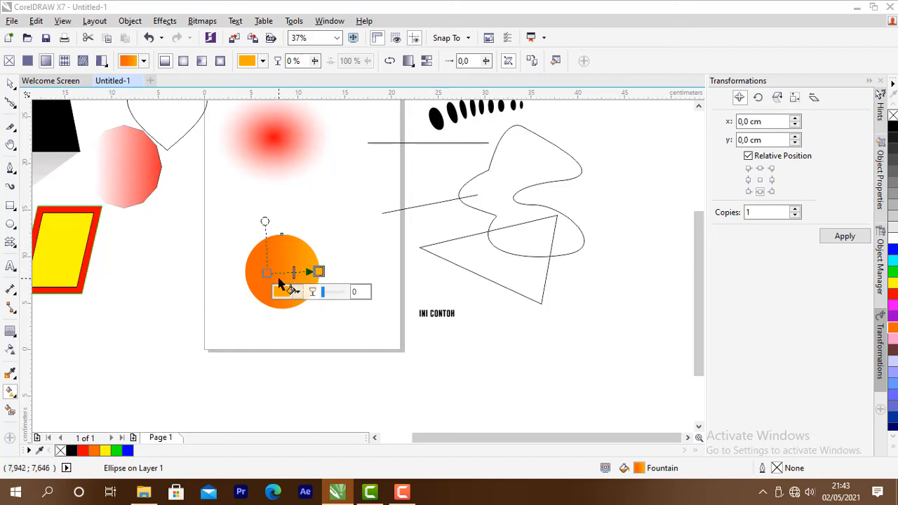
# Angle the circle's gradient diagonally from near the circle's centre to just beyond its lower-right edge.
pyautogui.scroll(2, 267, 271)
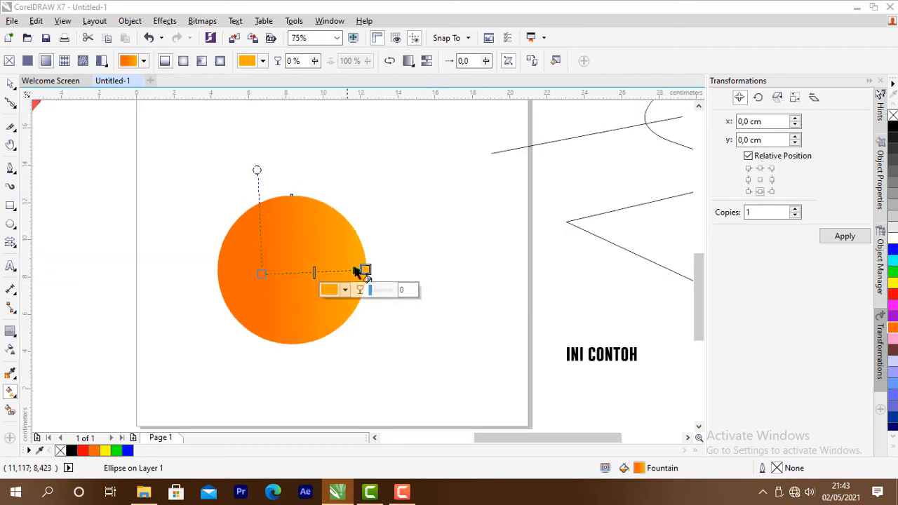
pyautogui.moveTo(366, 269); pyautogui.dragTo(377, 335)
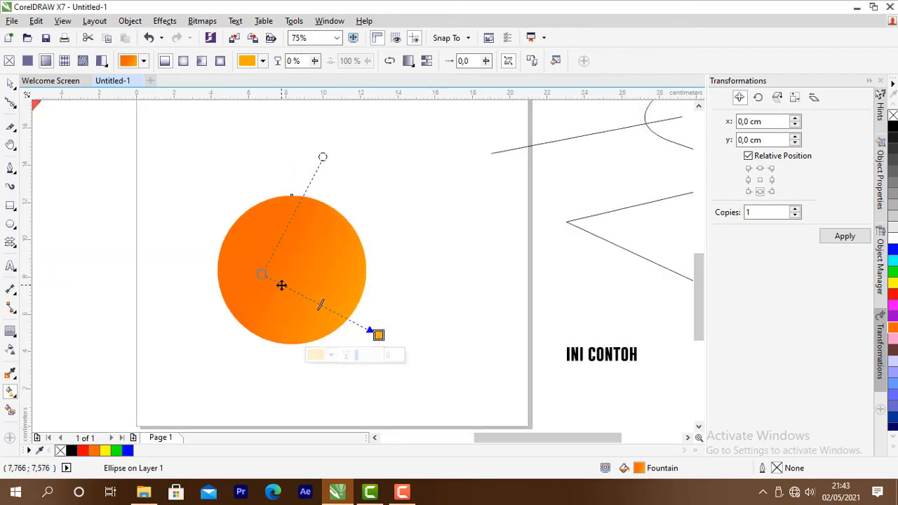
pyautogui.moveTo(281, 286); pyautogui.dragTo(406, 355)
pyautogui.moveTo(297, 295); pyautogui.dragTo(267, 273)
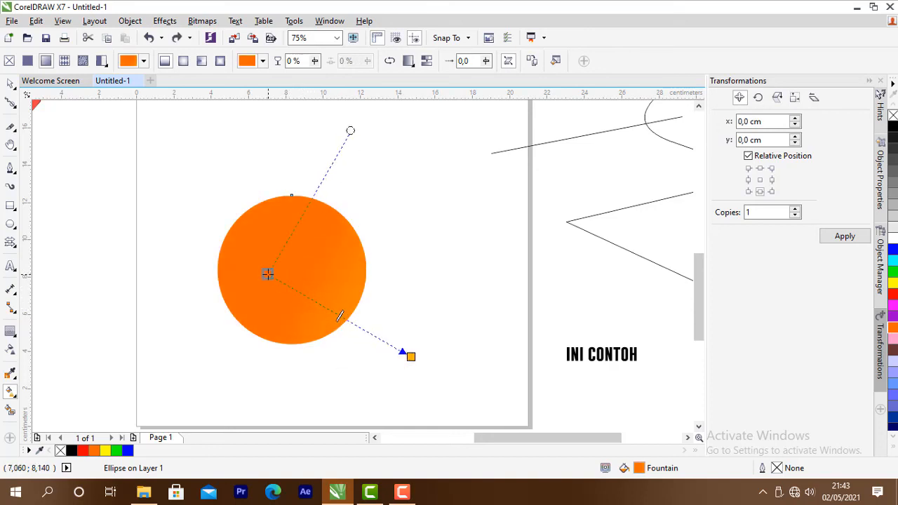
pyautogui.moveTo(411, 357); pyautogui.dragTo(360, 341)
pyautogui.moveTo(281, 284); pyautogui.dragTo(302, 295)
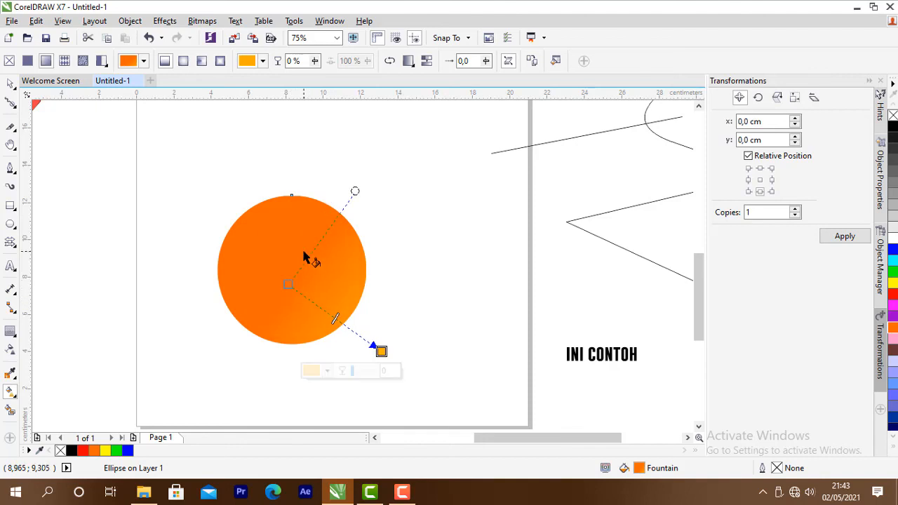
pyautogui.scroll(-2, 305, 256)
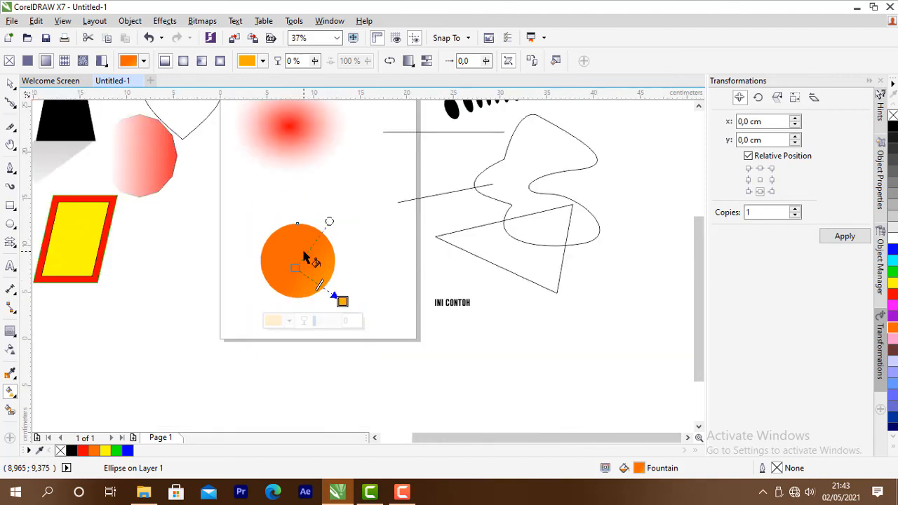
pyautogui.scroll(2, 303, 258)
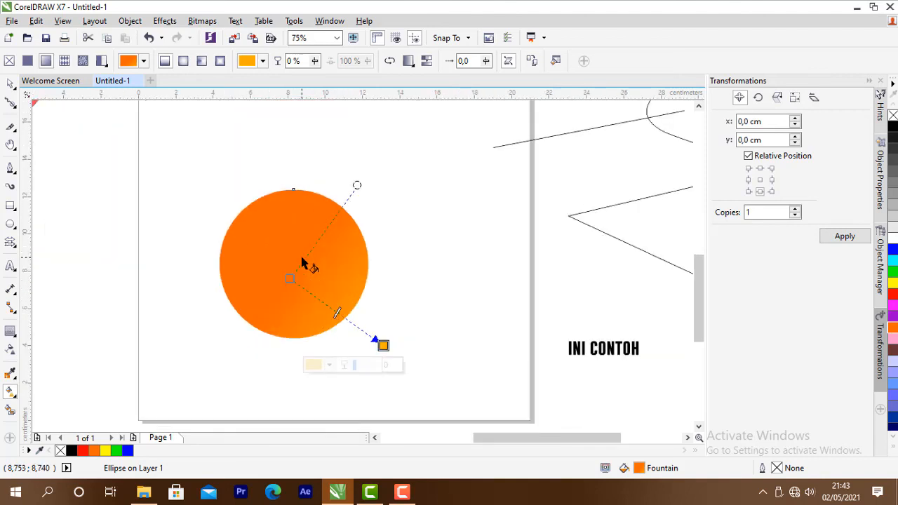
pyautogui.scroll(-2, 303, 263)
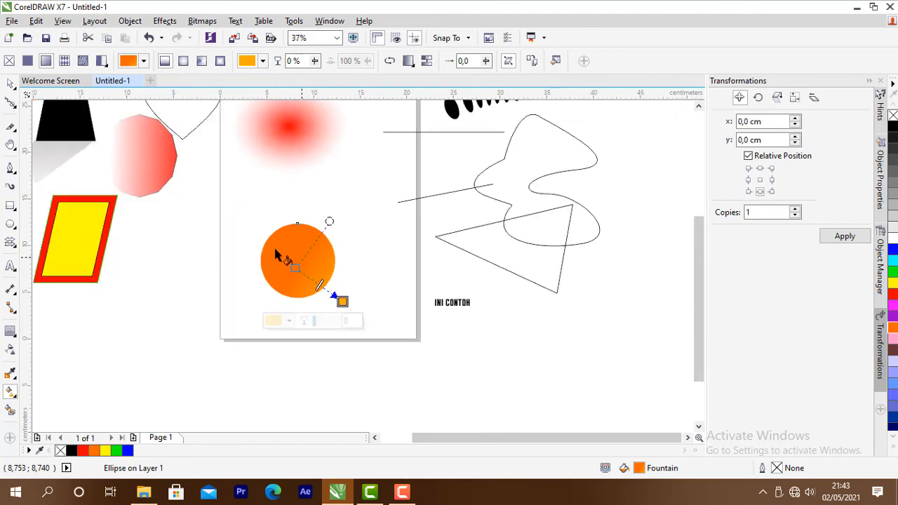
# Draw a square about 7.5 cm wide across the page's lower left edge, beside the circle, and fill it with blue.
pyautogui.click(11, 207)
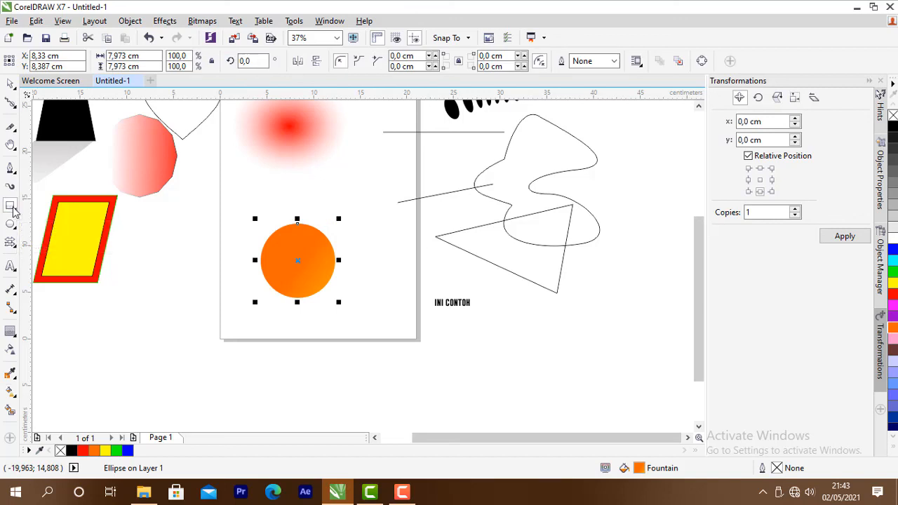
pyautogui.moveTo(158, 249); pyautogui.dragTo(229, 319)
pyautogui.click(11, 84)
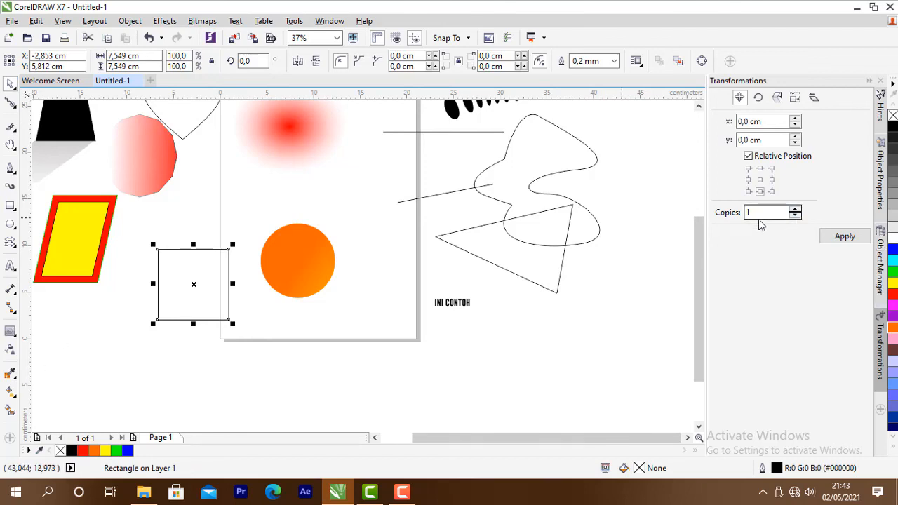
pyautogui.click(894, 253)
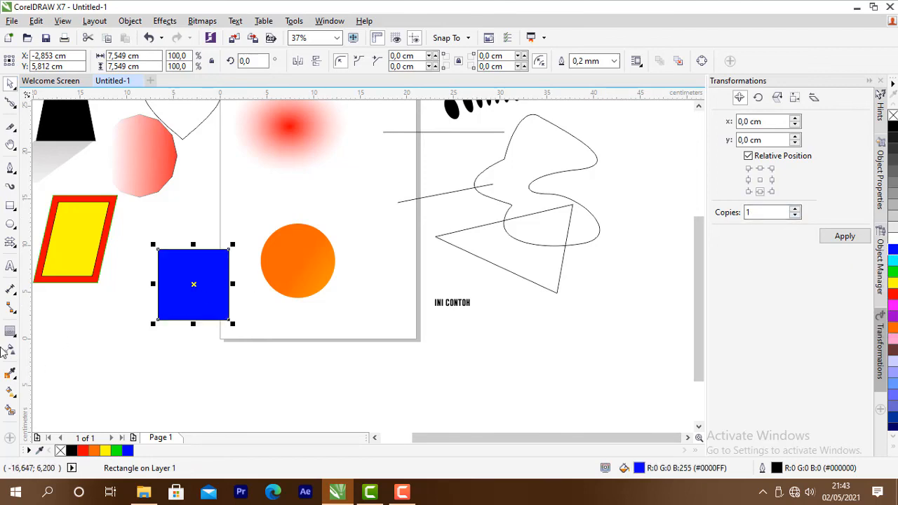
# Give the square a horizontal linear gradient from blue near its centre to green #15FF00 at its right edge.
pyautogui.click(11, 391)
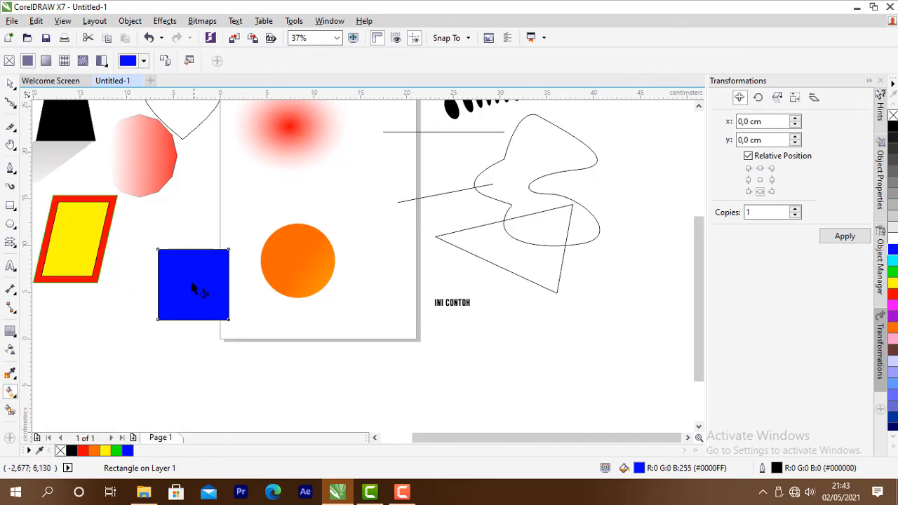
pyautogui.scroll(2, 184, 283)
pyautogui.moveTo(182, 283); pyautogui.dragTo(269, 285)
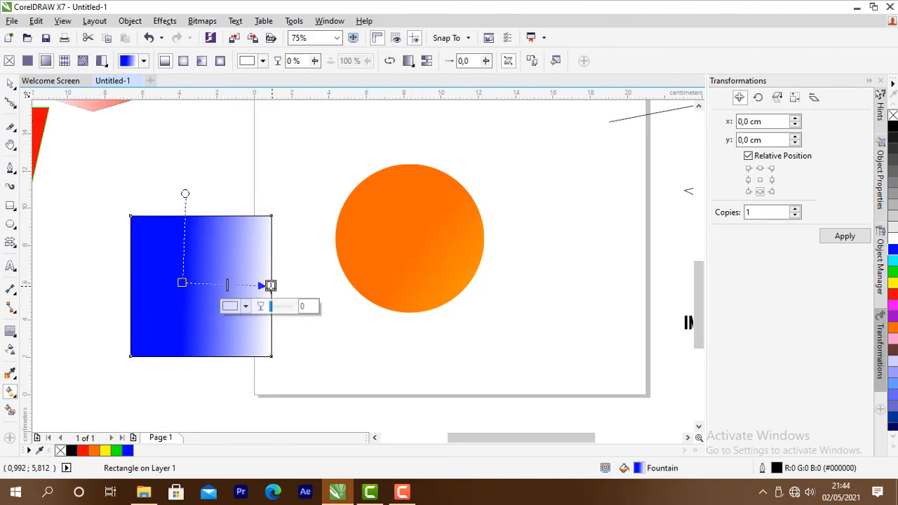
pyautogui.click(245, 306)
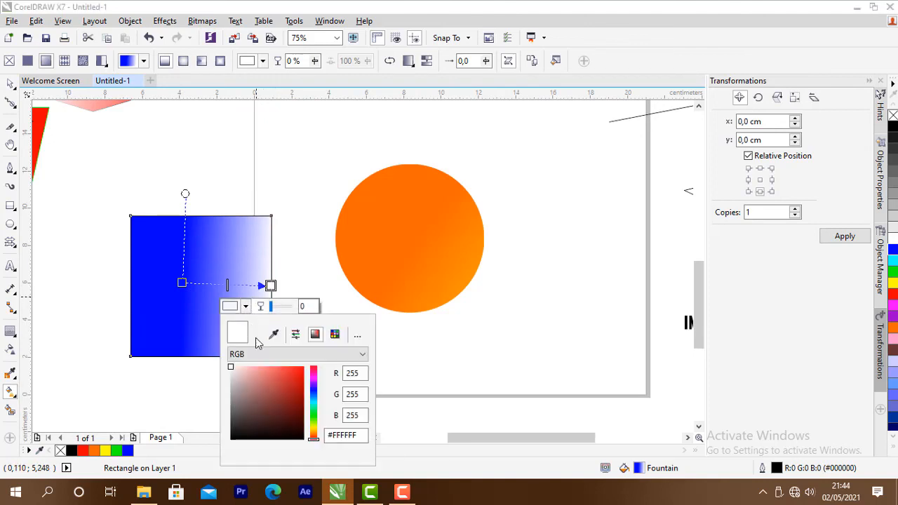
pyautogui.click(313, 416)
pyautogui.click(304, 366)
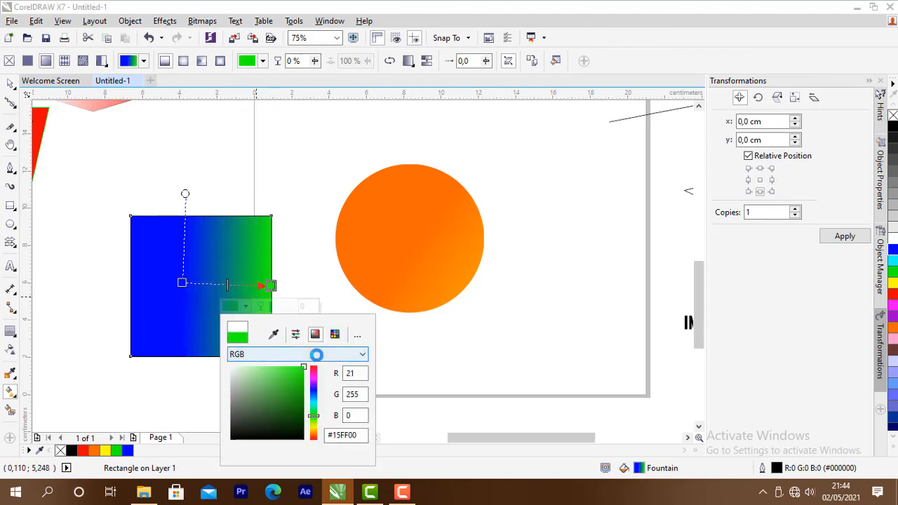
pyautogui.click(129, 153)
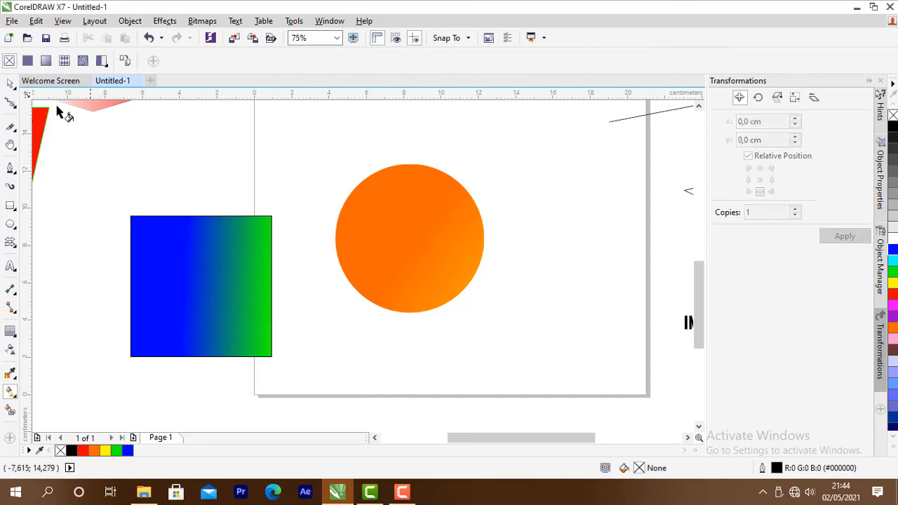
# Try an outline width of None on the gradient square and undo the change.
pyautogui.click(10, 83)
pyautogui.scroll(3, 264, 224)
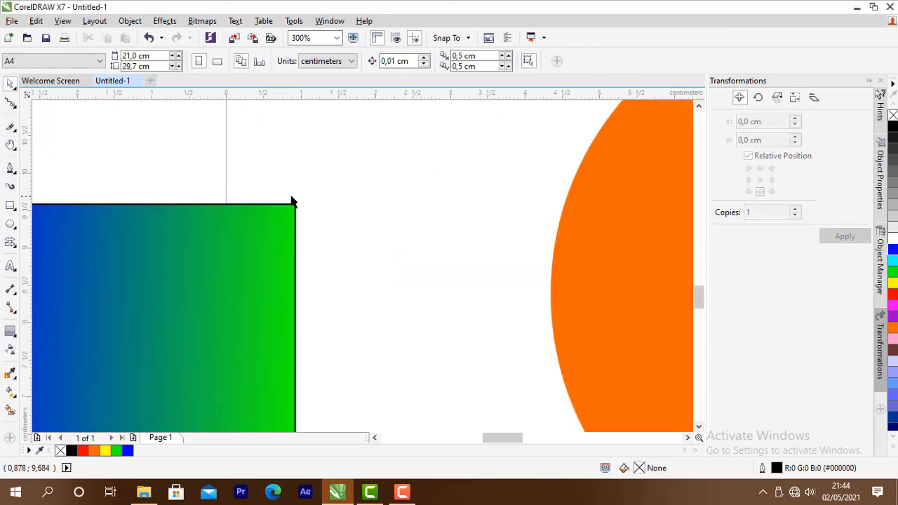
pyautogui.click(265, 231)
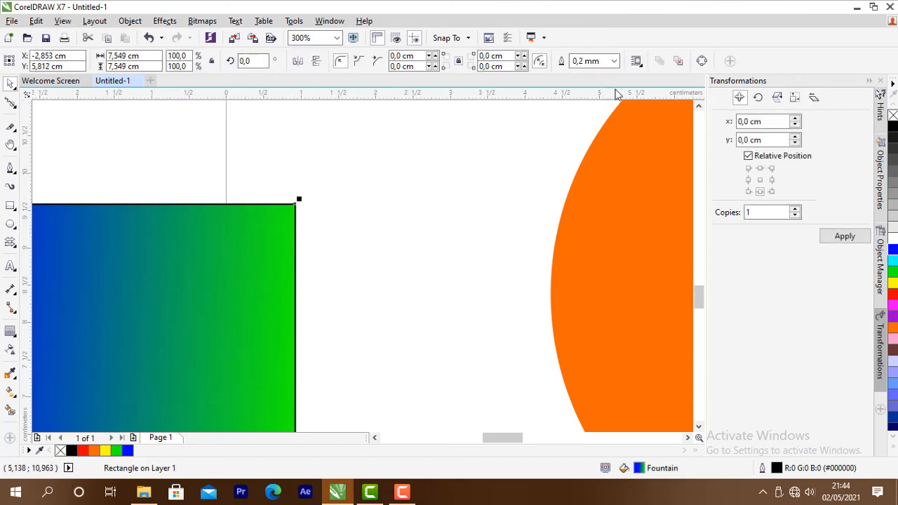
pyautogui.click(614, 61)
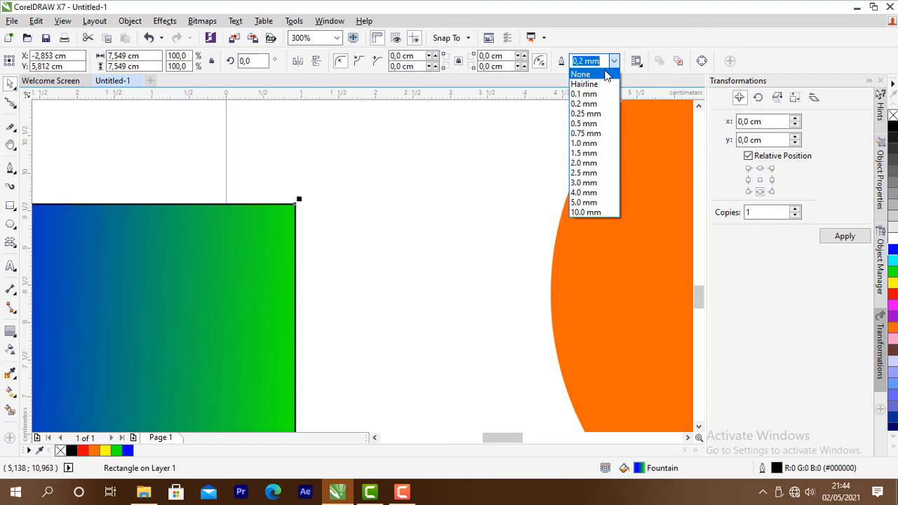
pyautogui.click(606, 74)
pyautogui.hotkey('ctrl', 'z')
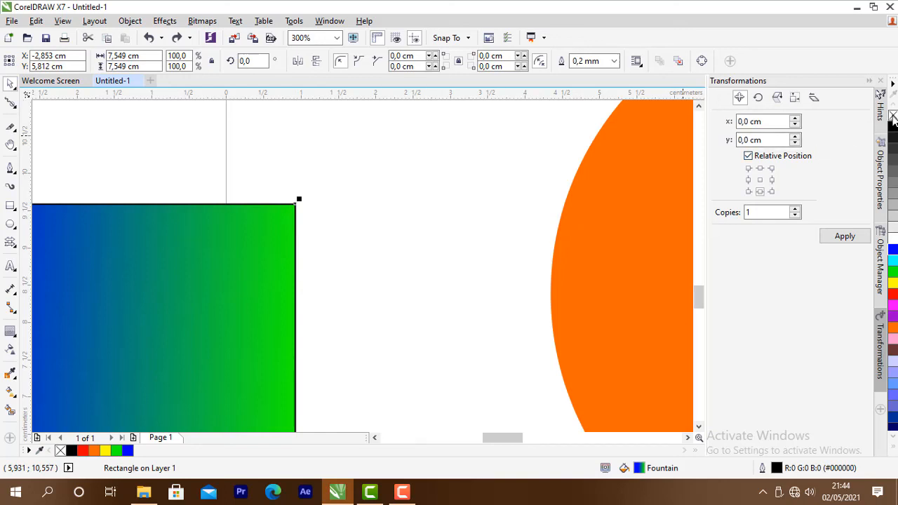
# Remove the black outline from the blue-to-green square using the no-colour swatch.
pyautogui.rightClick(892, 116)
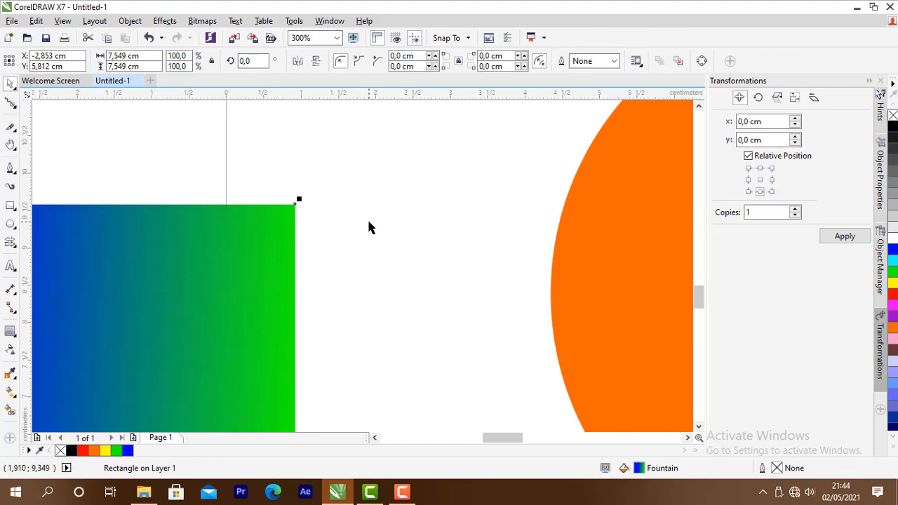
pyautogui.hotkey('ctrl', 'z')
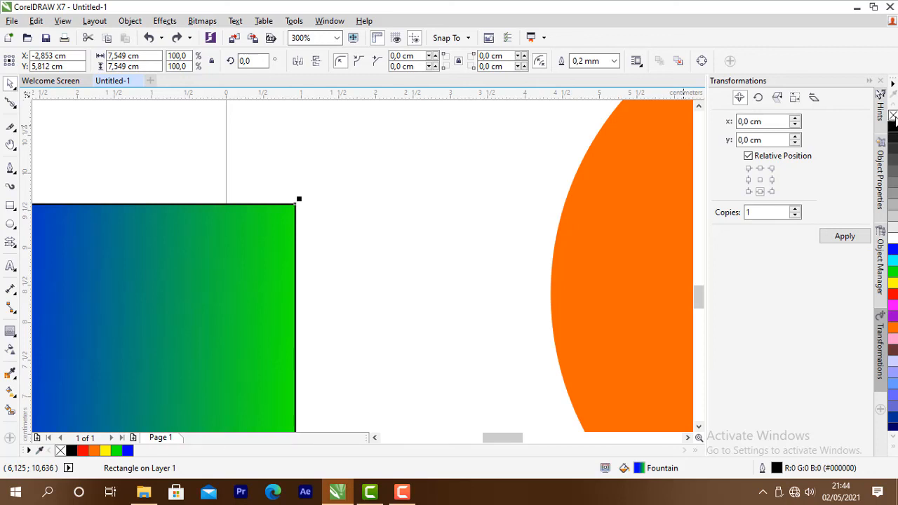
pyautogui.rightClick(893, 116)
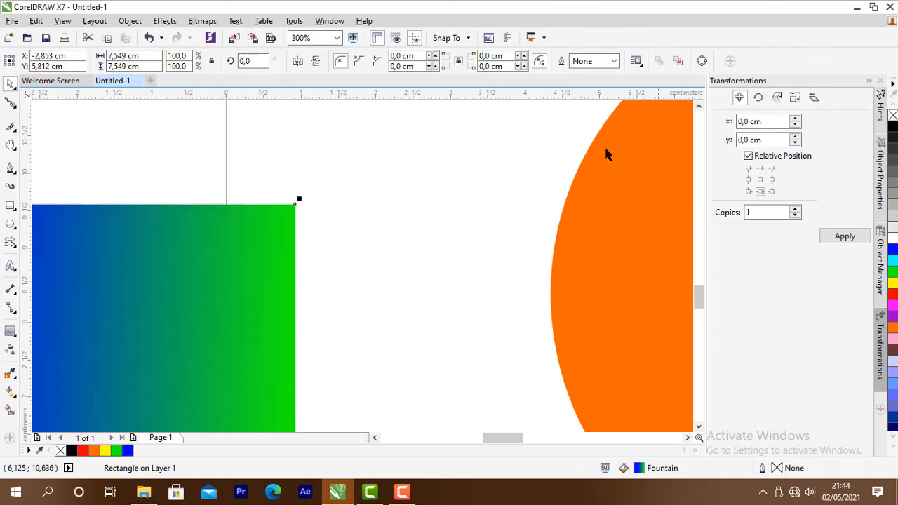
pyautogui.click(417, 205)
pyautogui.scroll(-1, 417, 205)
pyautogui.scroll(-1, 419, 209)
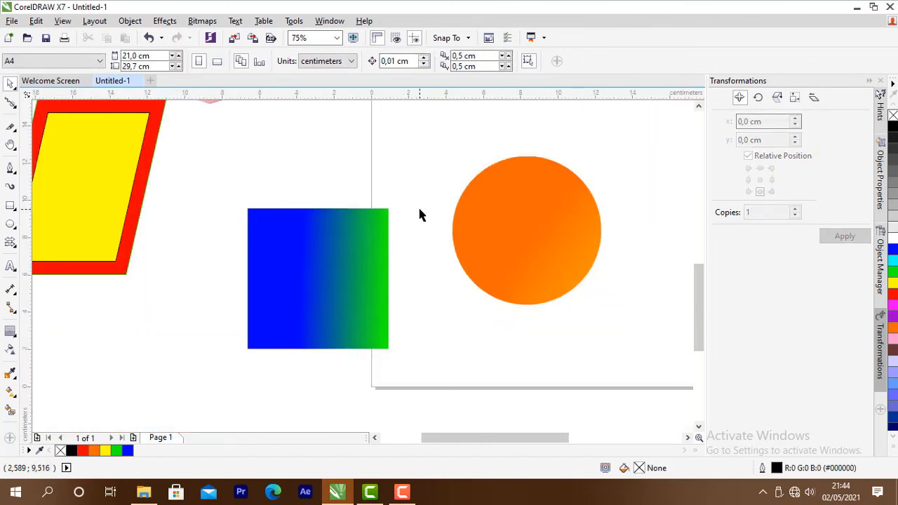
# Try removing the fill from the blue-to-green square and undo the removal.
pyautogui.click(358, 261)
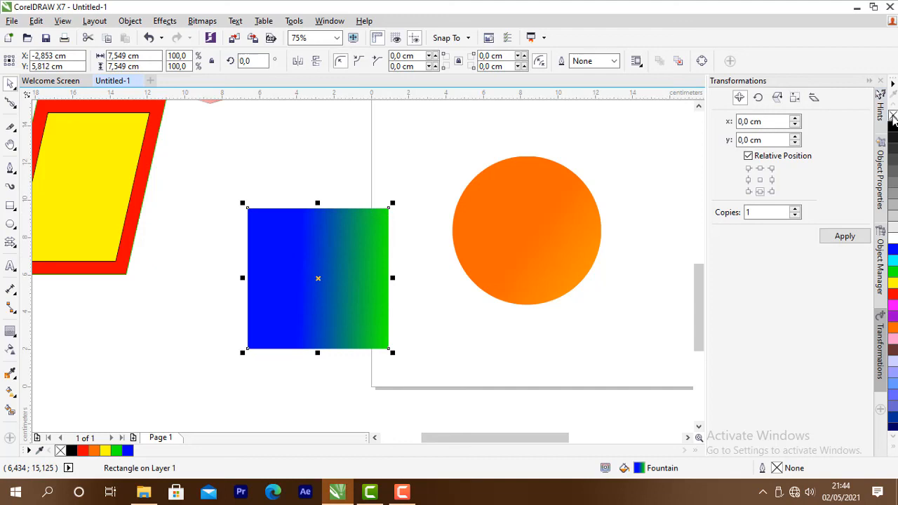
pyautogui.click(892, 116)
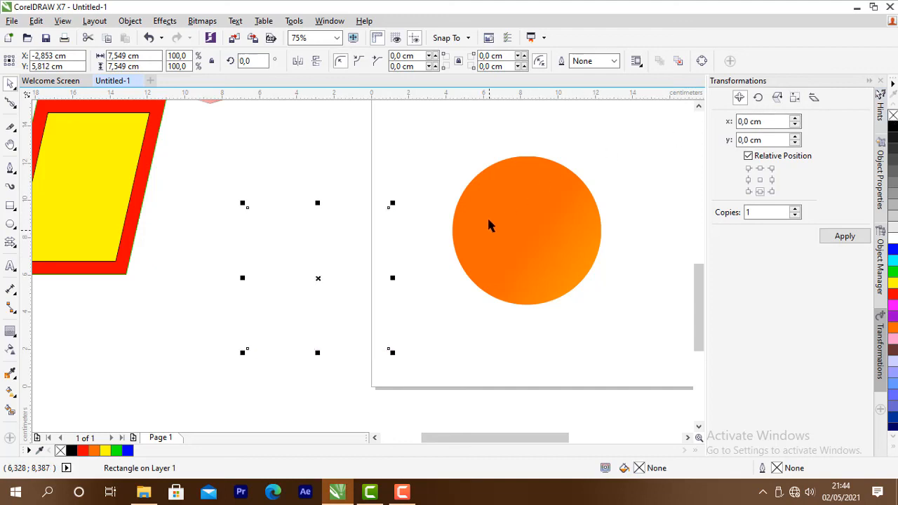
pyautogui.hotkey('ctrl', 'z')
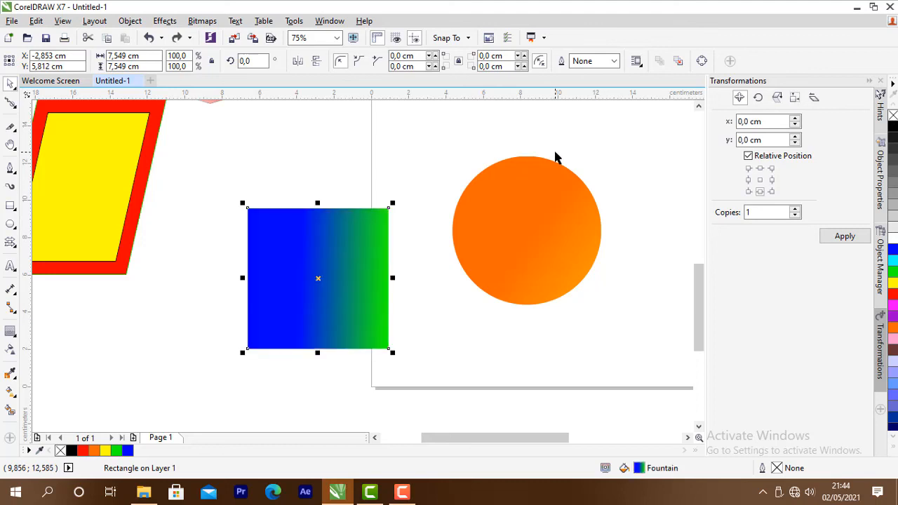
pyautogui.scroll(-2, 395, 185)
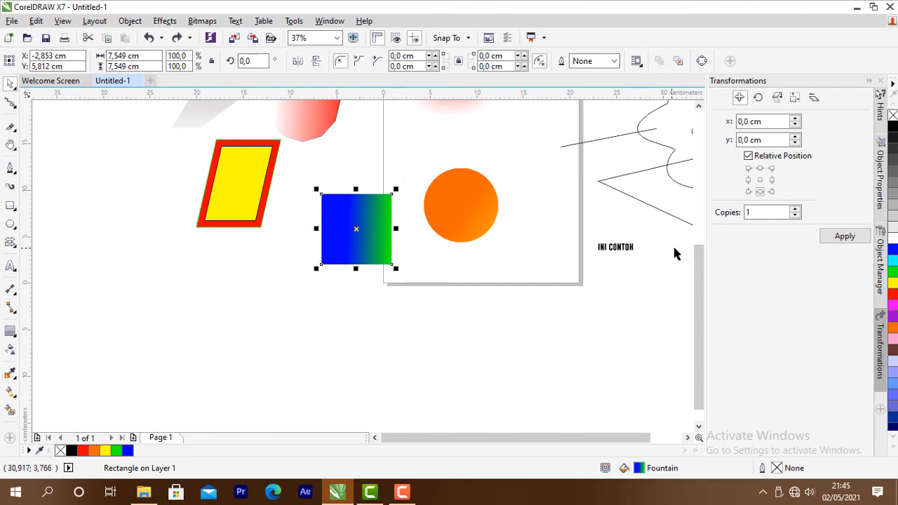
pyautogui.moveTo(697, 253); pyautogui.dragTo(706, 185)
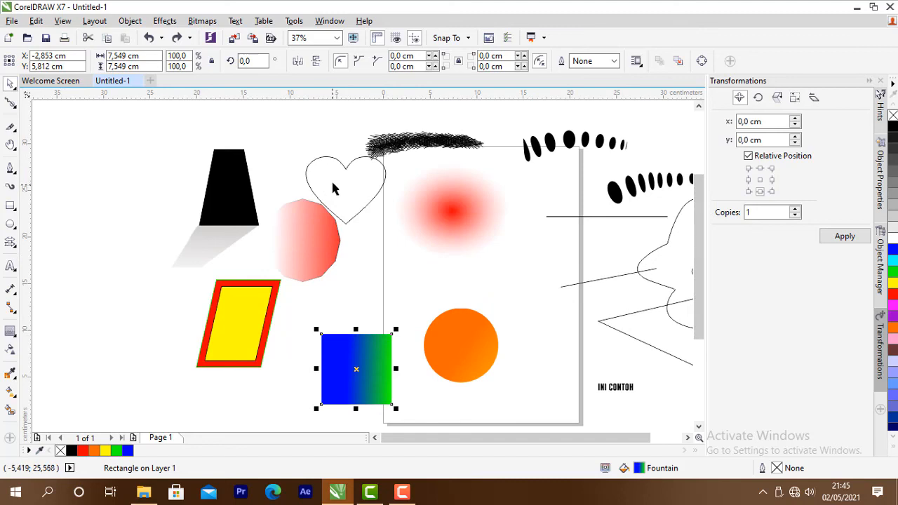